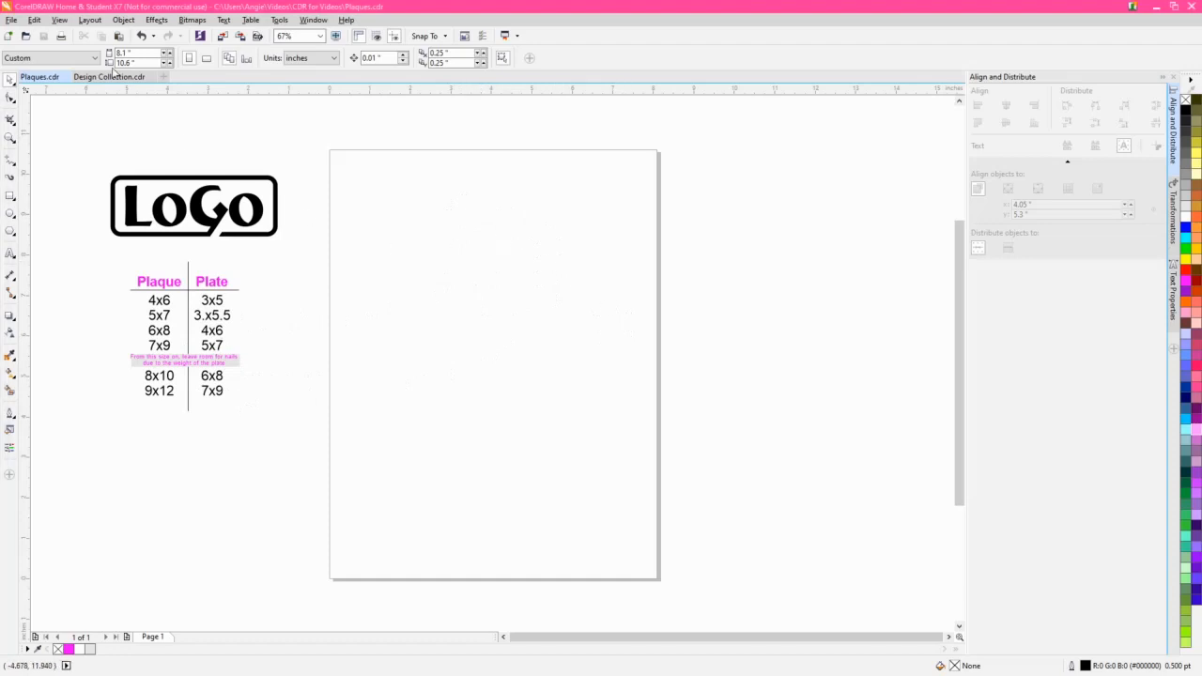
Resize the page from 8.1 × 10.6 to 8.0 × 10.0 inches
{"action": "left_click_drag", "start_coordinate": [160, 52], "coordinate": [72, 49]}
{"action": "type", "text": "8"}
{"action": "key", "text": "Tab"}
{"action": "type", "text": "10"}
{"action": "key", "text": "Return"}
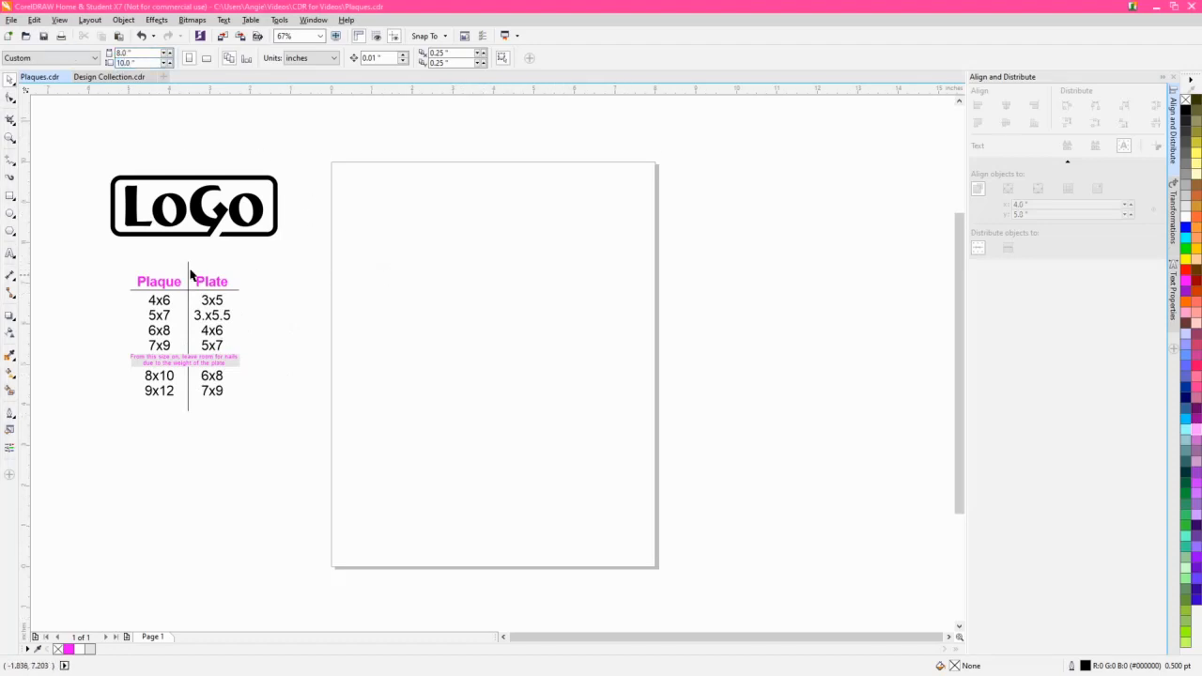
Draw a rectangle on the page with a hairline outline
{"action": "left_click", "coordinate": [10, 197]}
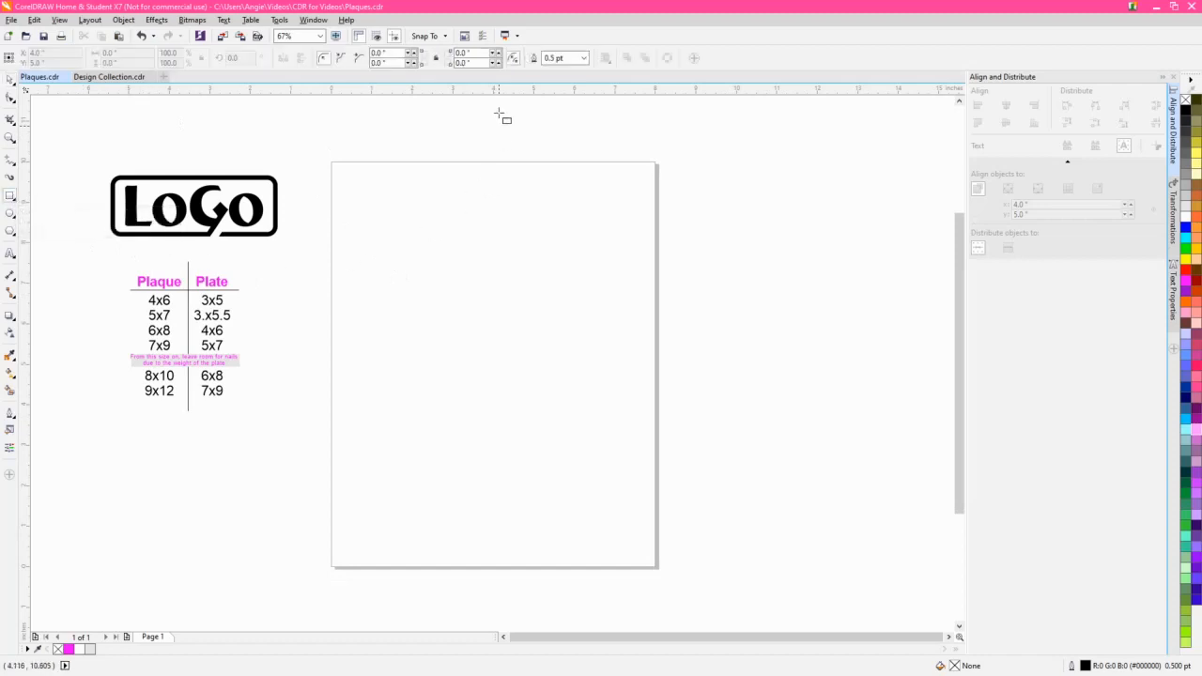
{"action": "left_click", "coordinate": [583, 59]}
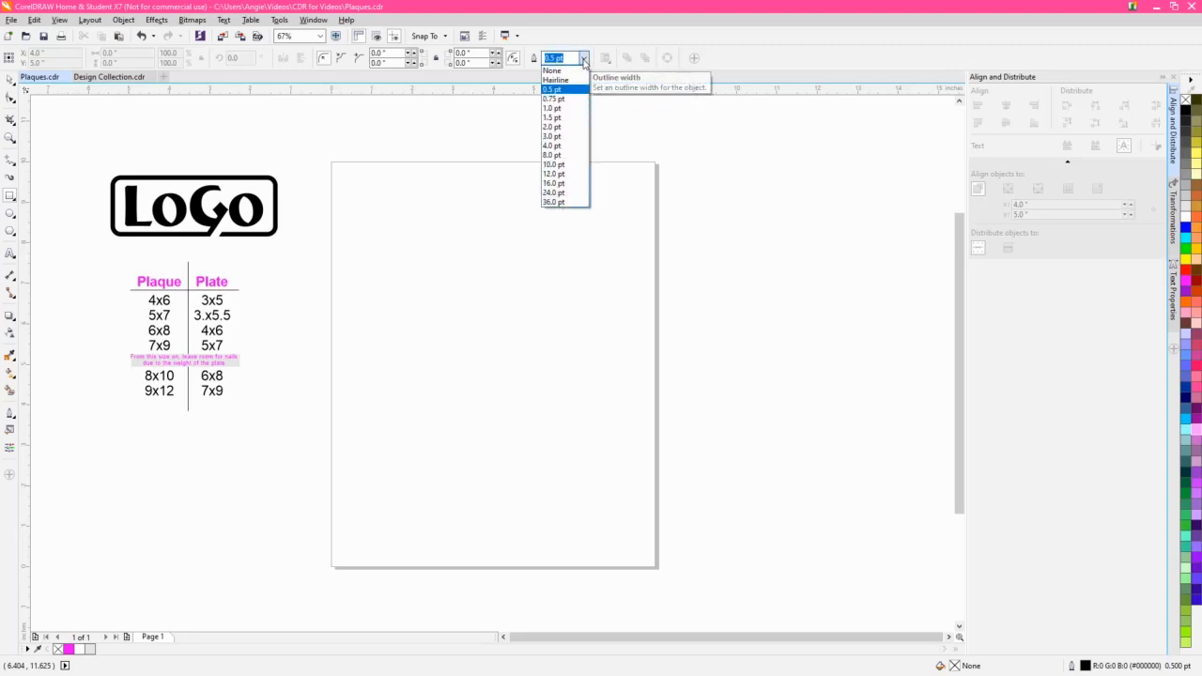
{"action": "left_click", "coordinate": [556, 79]}
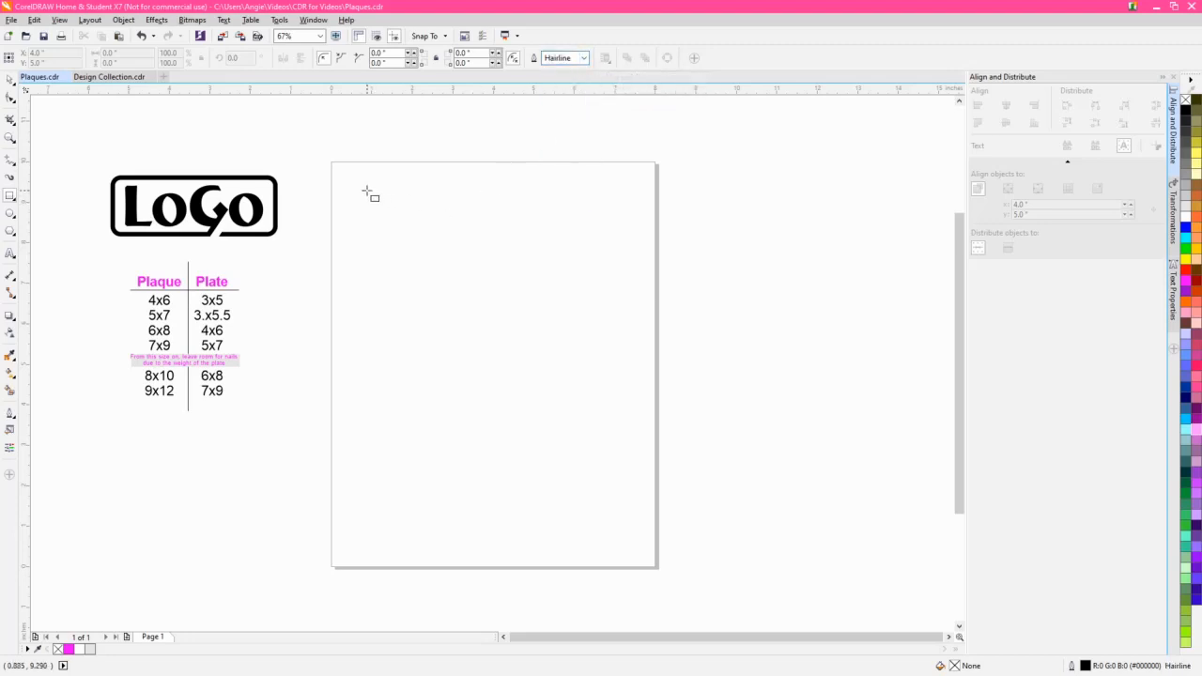
{"action": "left_click_drag", "start_coordinate": [366, 190], "coordinate": [602, 502]}
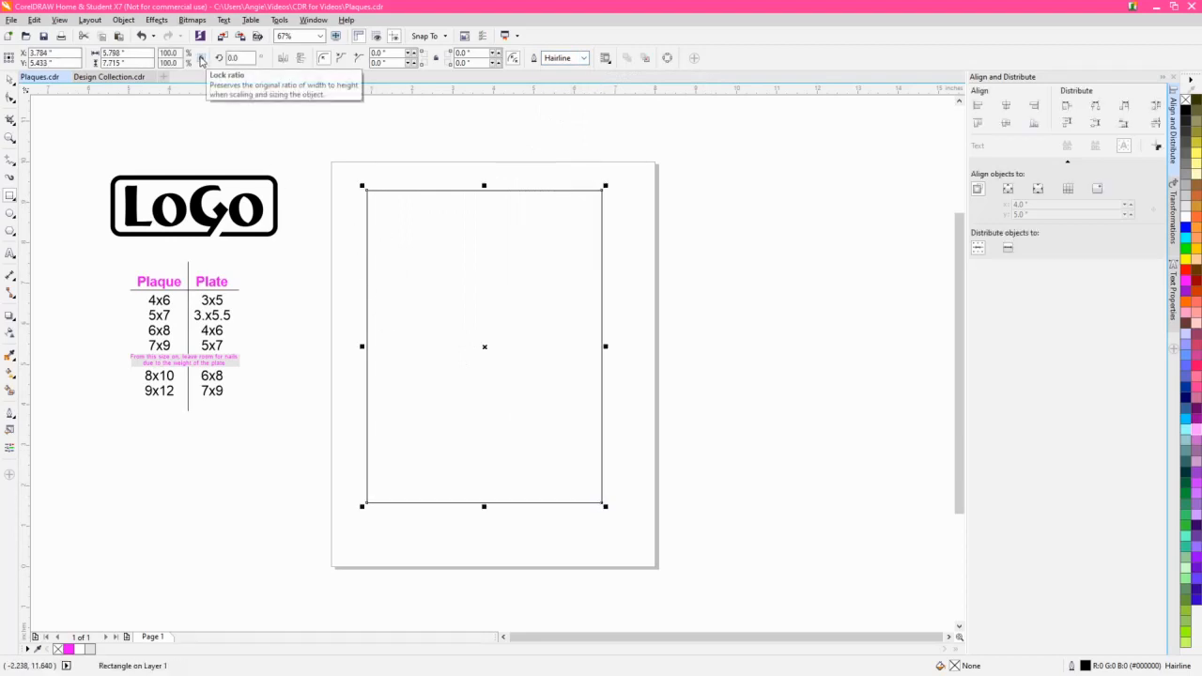
Size the rectangle to 6.0 × 8.0 inches and position it at X 4.0, Y 5.0
{"action": "left_click", "coordinate": [113, 53]}
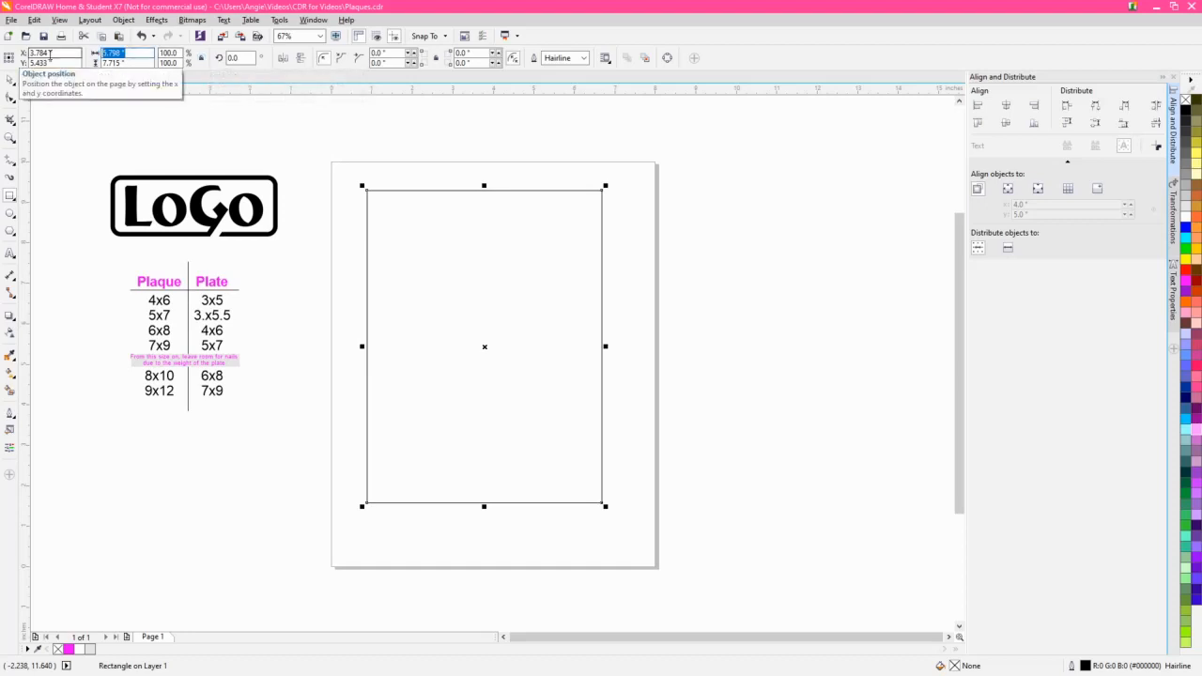
{"action": "type", "text": "6"}
{"action": "key", "text": "Tab"}
{"action": "type", "text": "8"}
{"action": "key", "text": "Return"}
{"action": "type", "text": "4"}
{"action": "key", "text": "Tab"}
{"action": "type", "text": "5"}
{"action": "key", "text": "Return"}
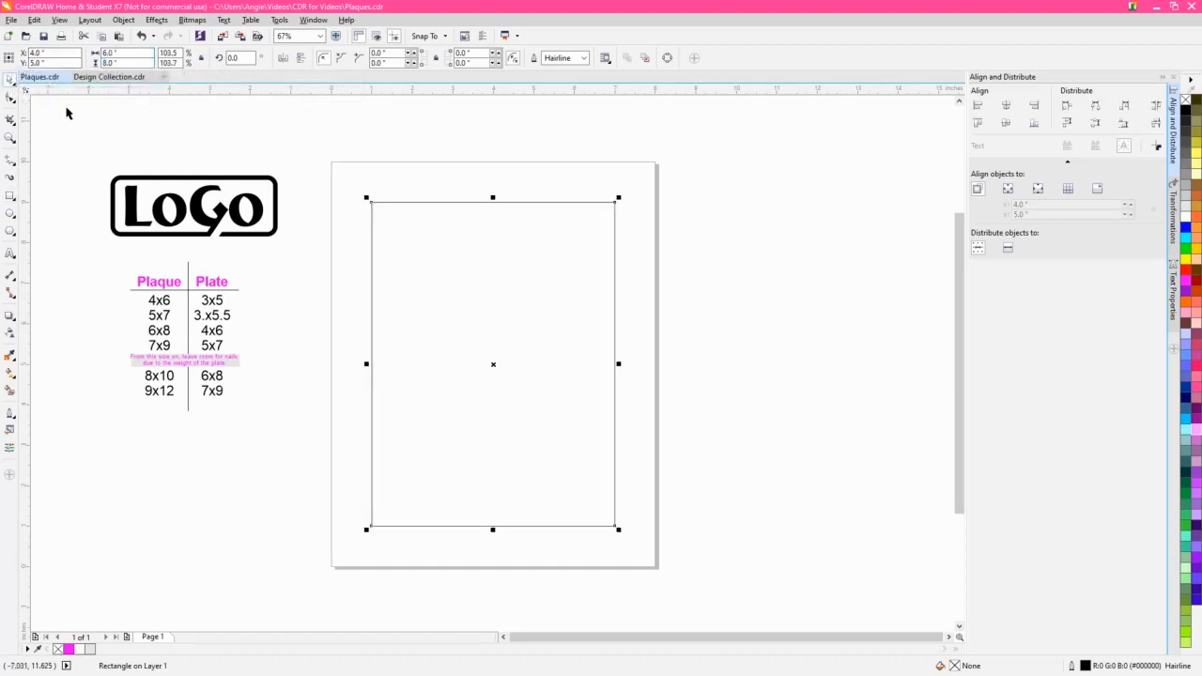
{"action": "left_click", "coordinate": [508, 152]}
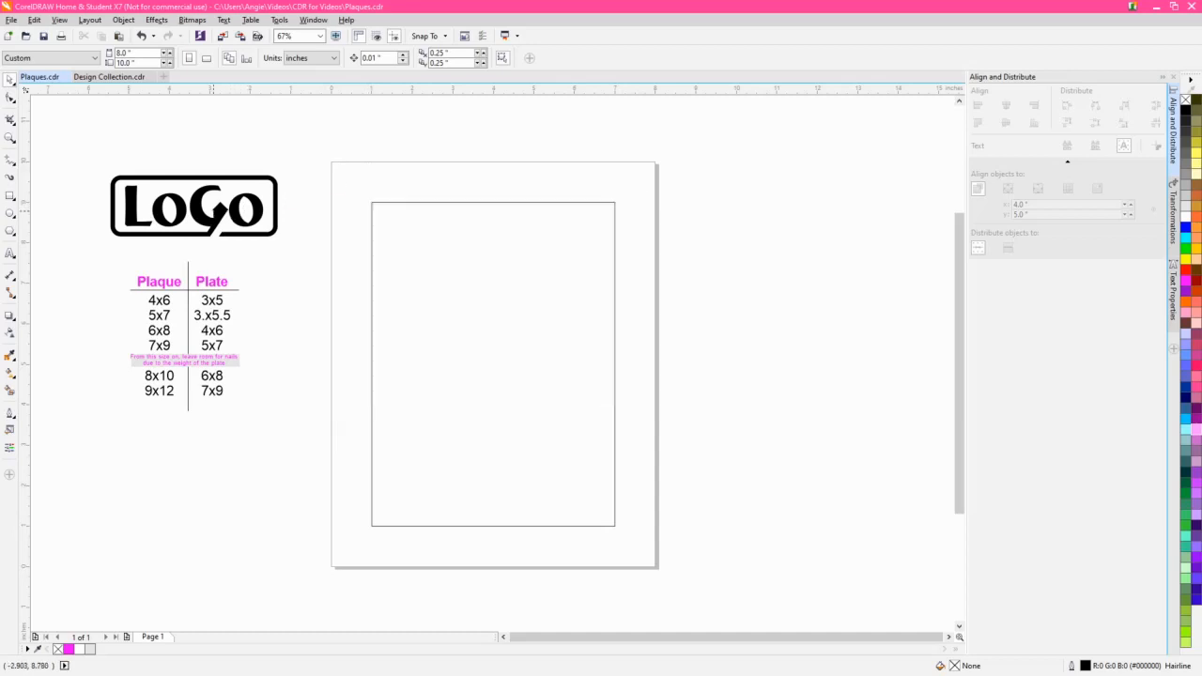
Centre the LoGo emblem on the page and move it up near the rectangle's top
{"action": "left_click", "coordinate": [227, 213]}
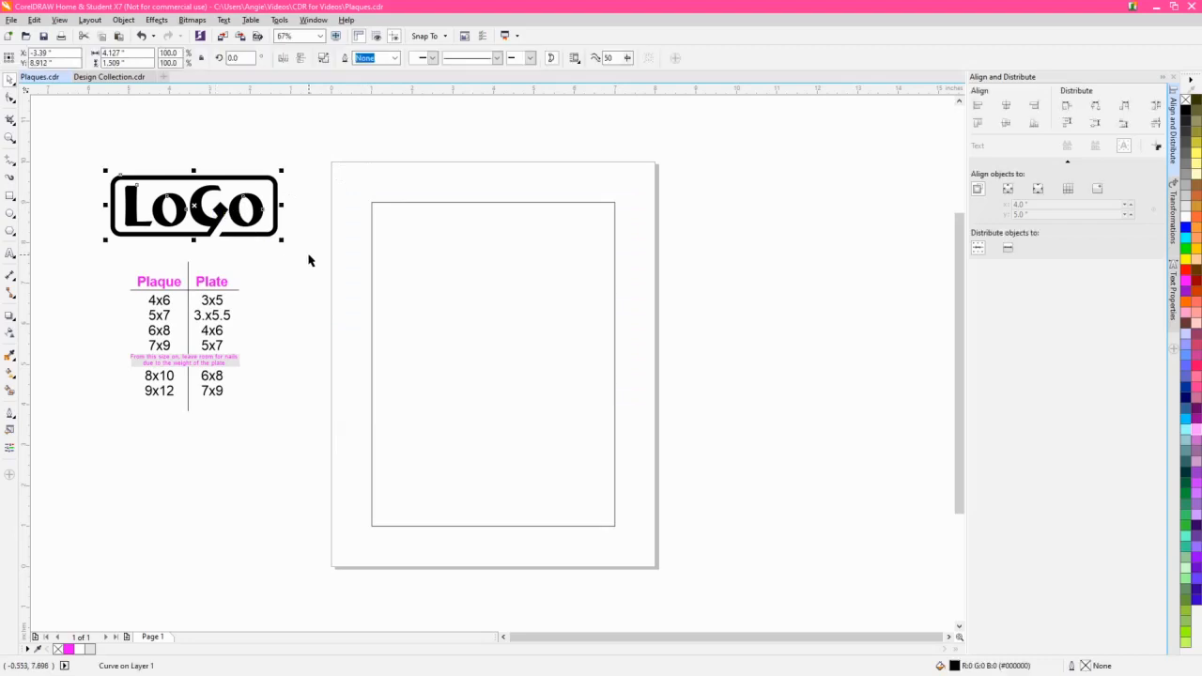
{"action": "key", "text": "p"}
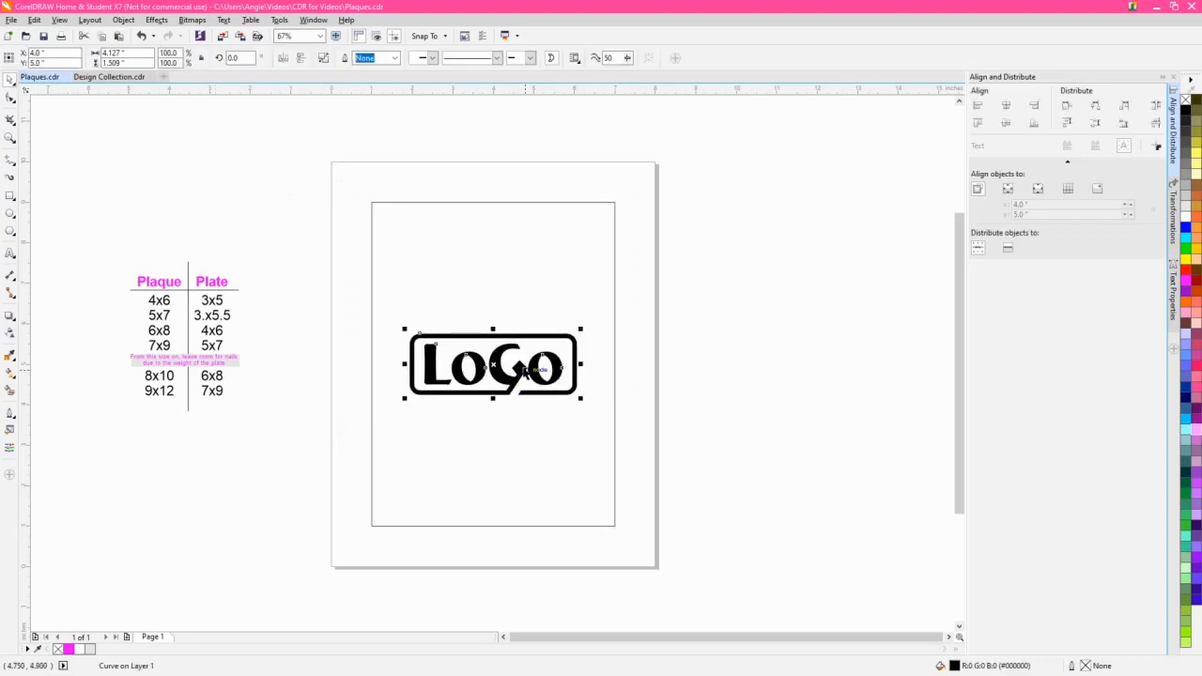
{"action": "left_click_drag", "start_coordinate": [523, 368], "coordinate": [519, 252]}
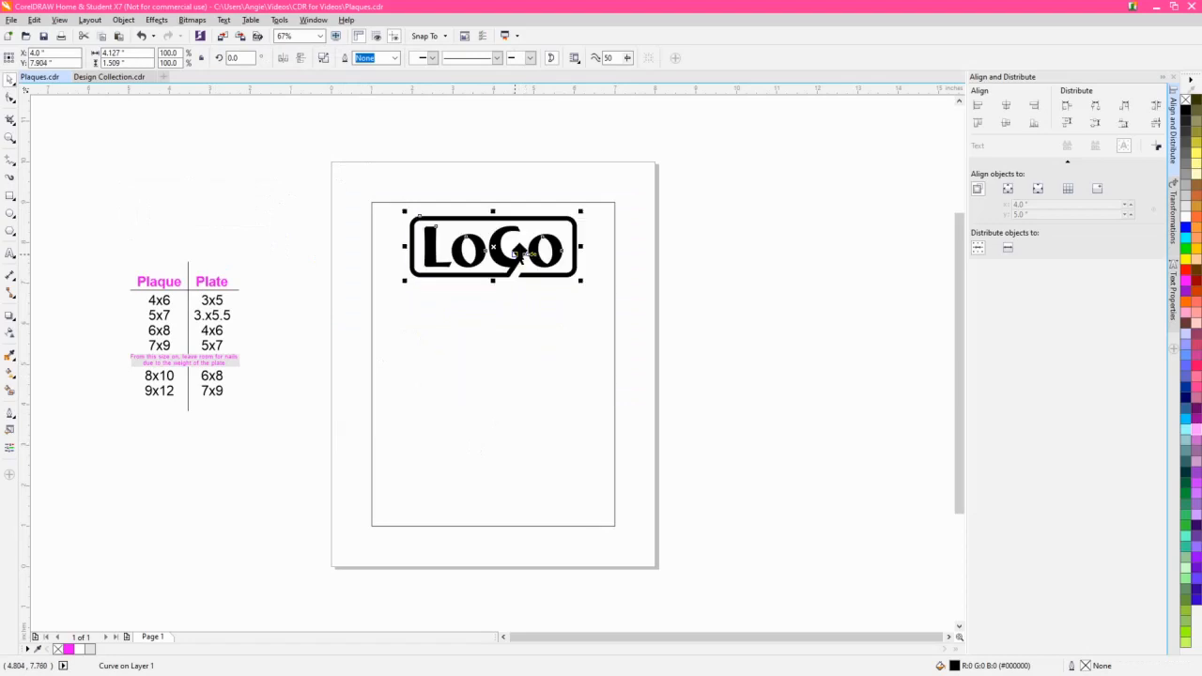
{"action": "left_click", "coordinate": [707, 286]}
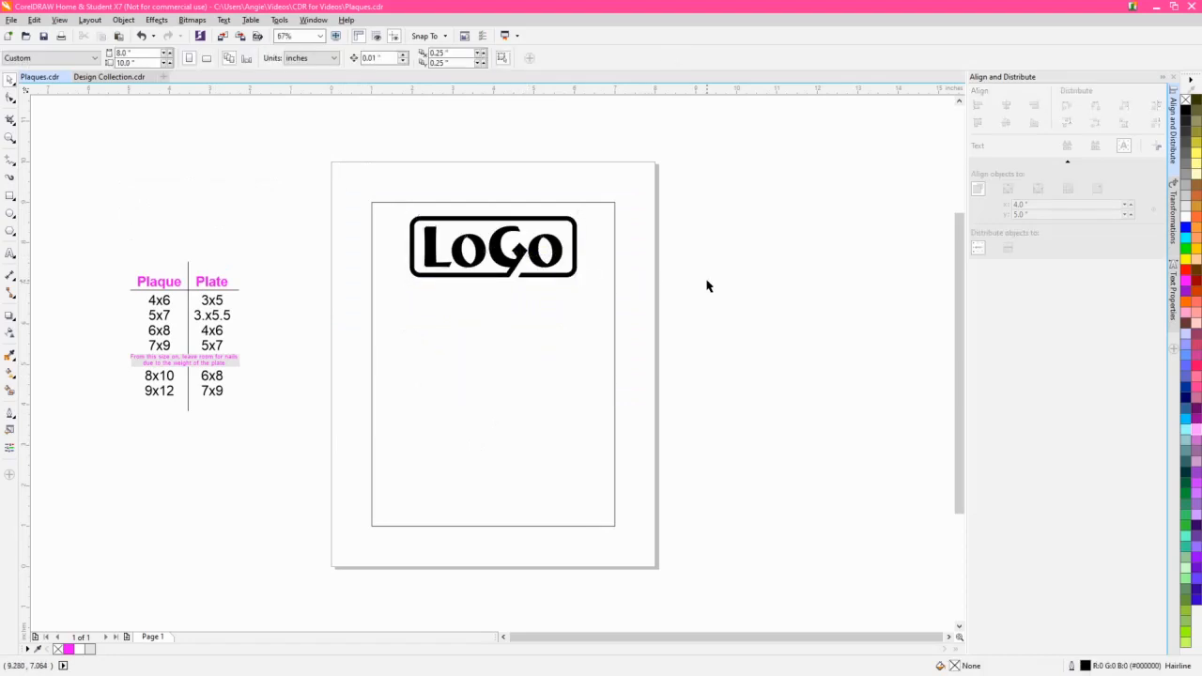
Select the rectangle and the logo in turn to check their placement
{"action": "left_click", "coordinate": [564, 286]}
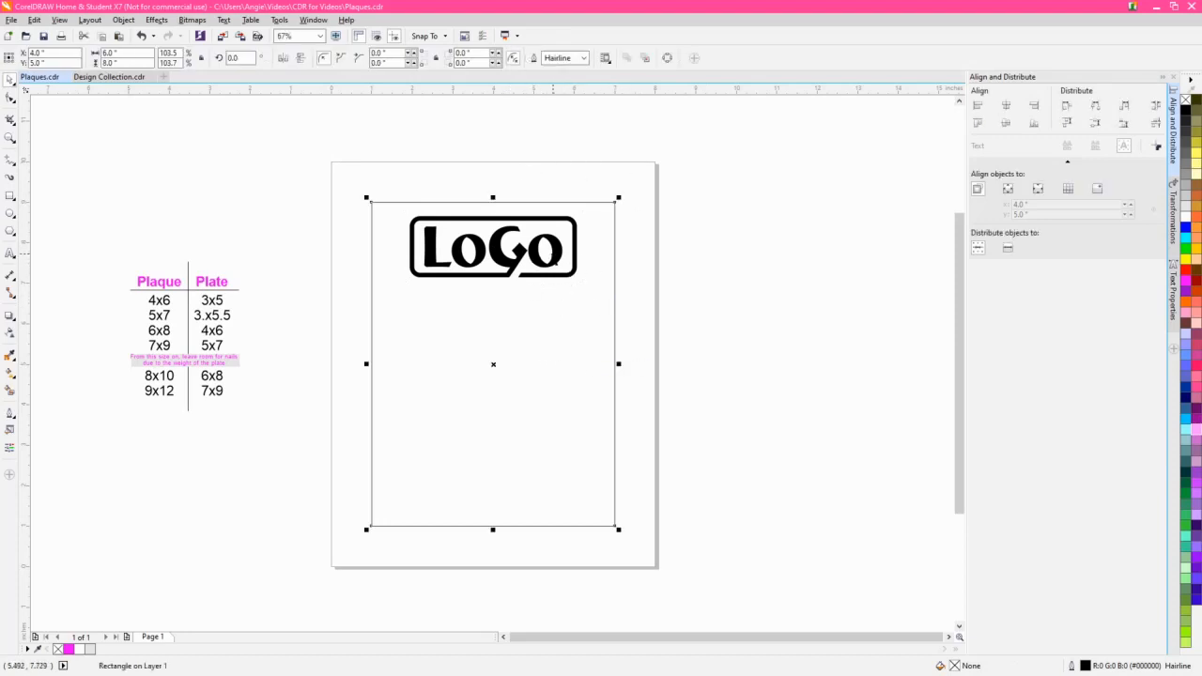
{"action": "left_click", "coordinate": [542, 261]}
{"action": "left_click", "coordinate": [720, 303]}
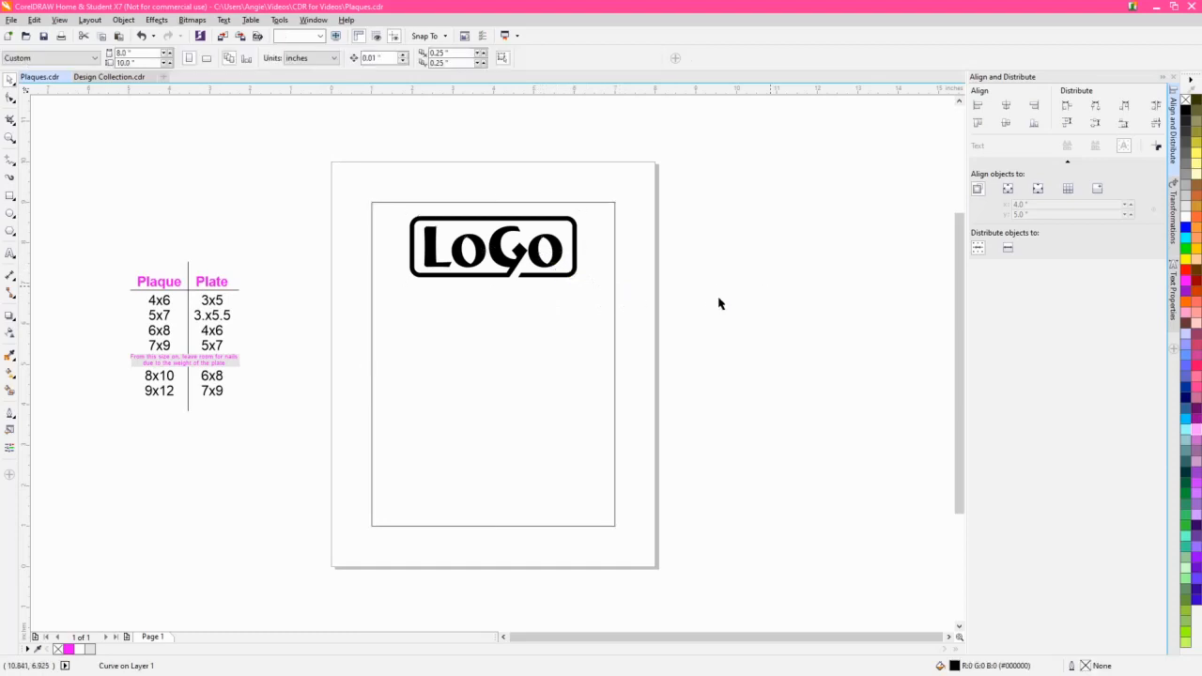
{"action": "left_click", "coordinate": [541, 252]}
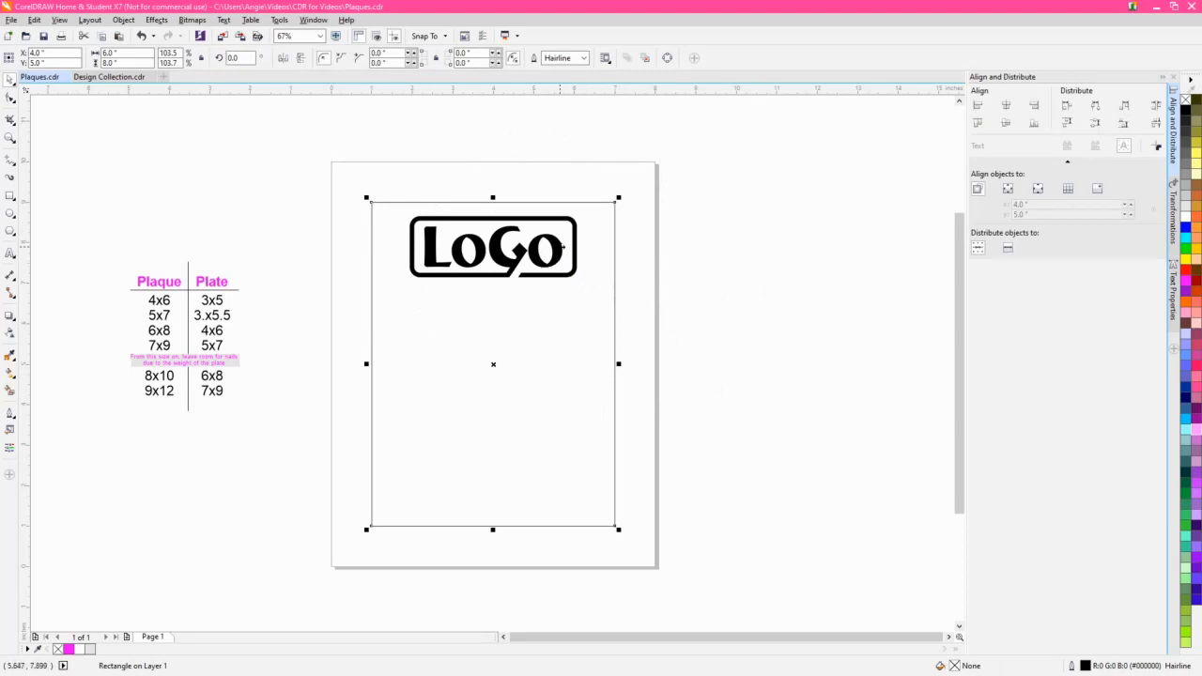
{"action": "left_click", "coordinate": [577, 246]}
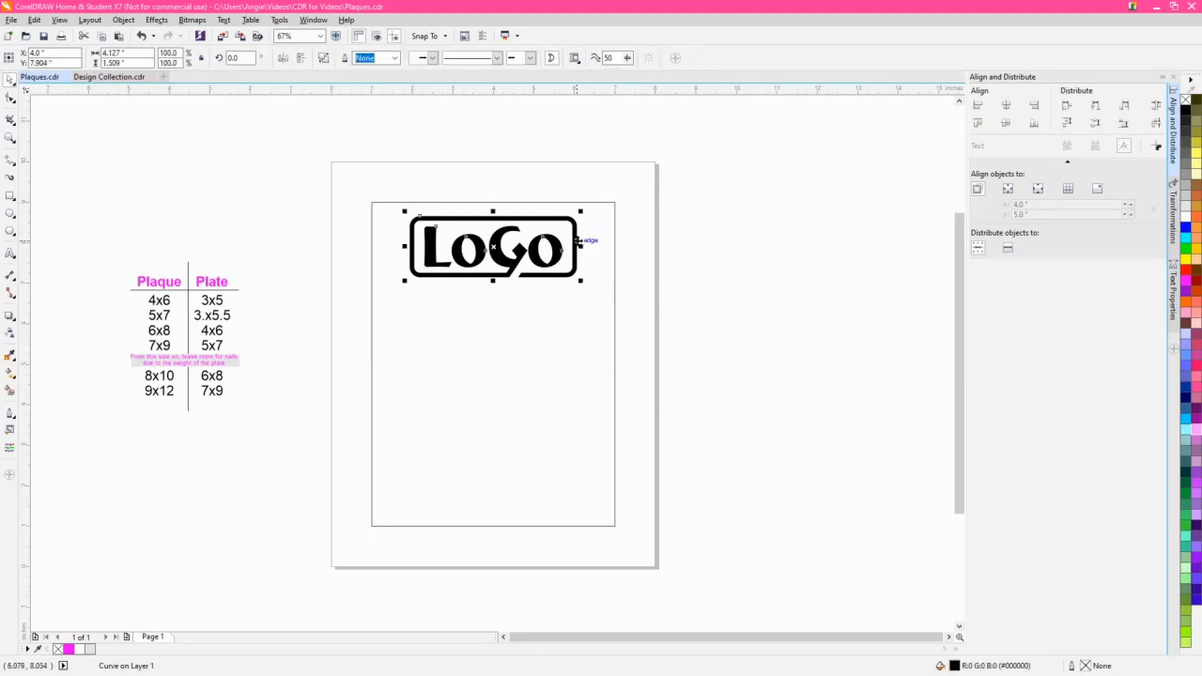
{"action": "left_click", "coordinate": [729, 299]}
{"action": "left_click", "coordinate": [579, 333]}
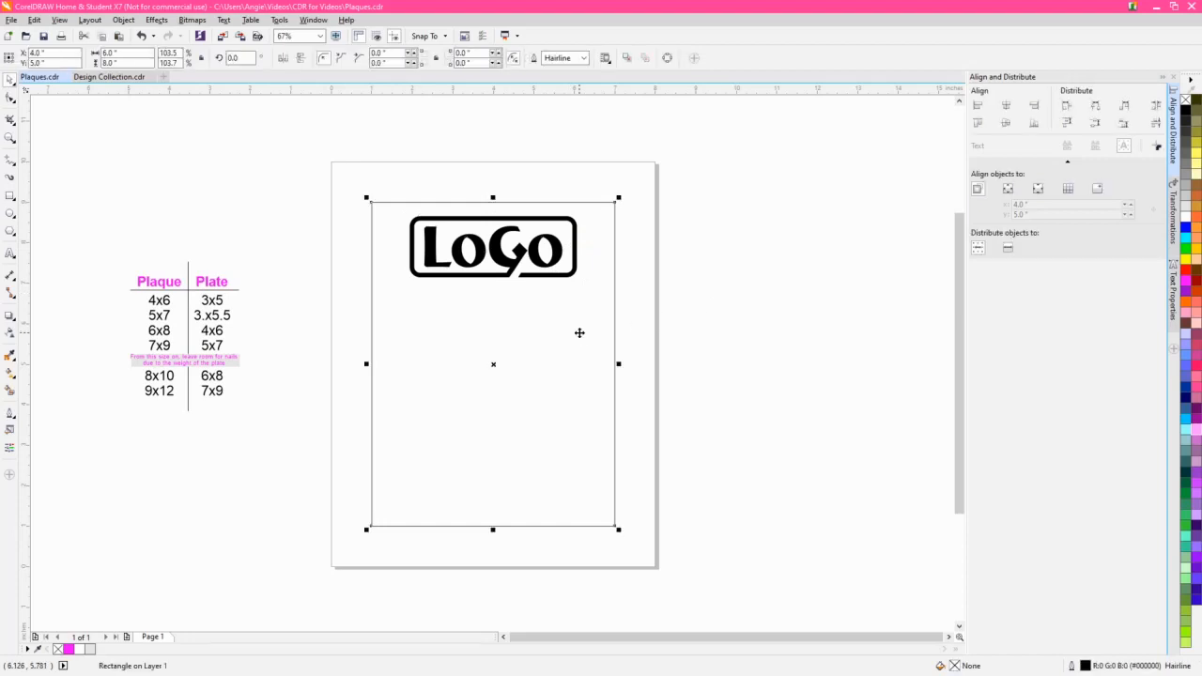
{"action": "left_click", "coordinate": [642, 307]}
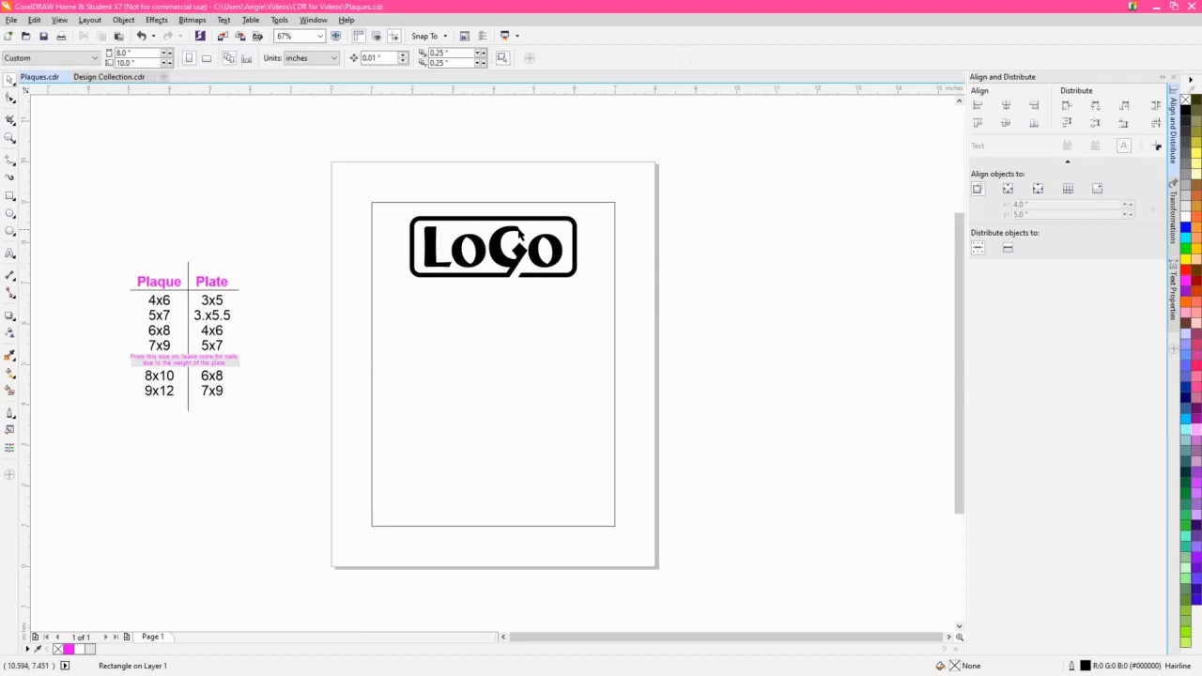
{"action": "left_click", "coordinate": [513, 229]}
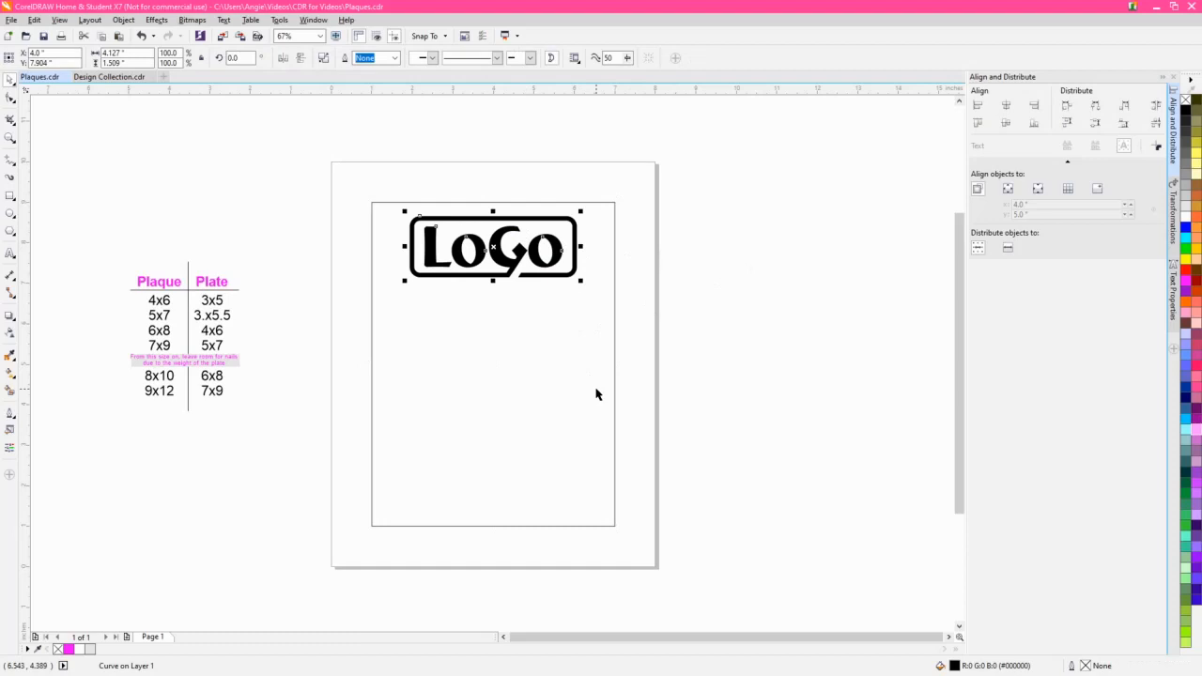
{"action": "left_click", "coordinate": [767, 362]}
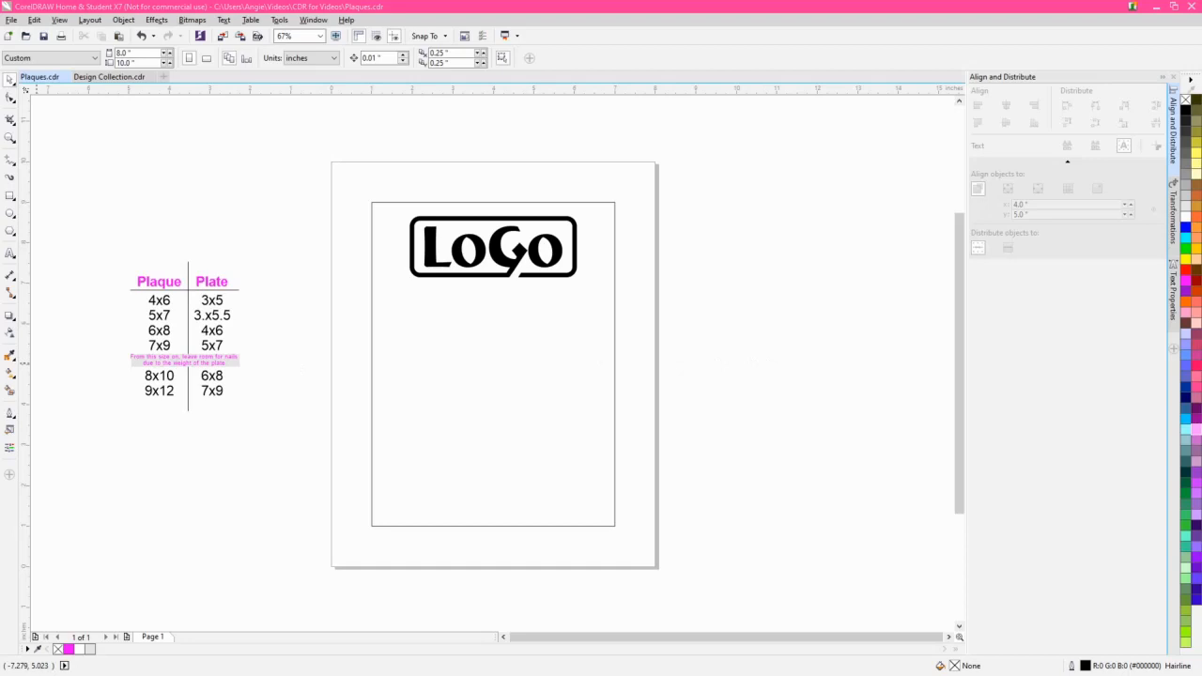
Paste 'Outstanding Achievement Award' below the logo as centre-aligned text
{"action": "left_click", "coordinate": [9, 253]}
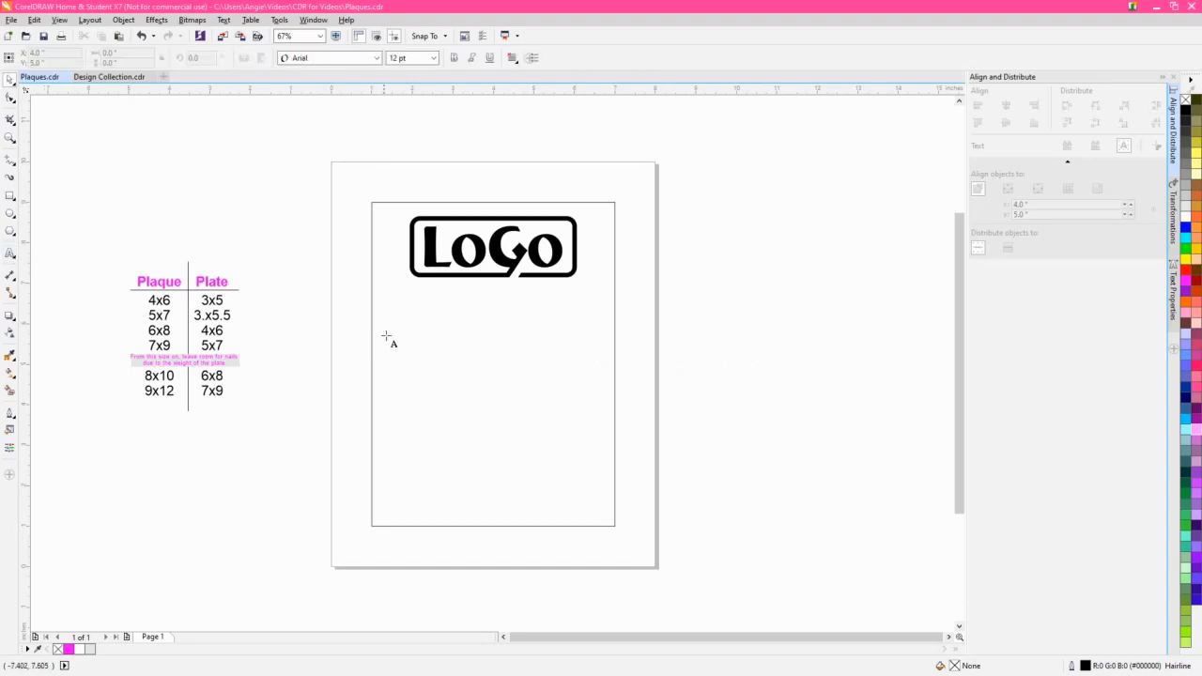
{"action": "left_click", "coordinate": [475, 302]}
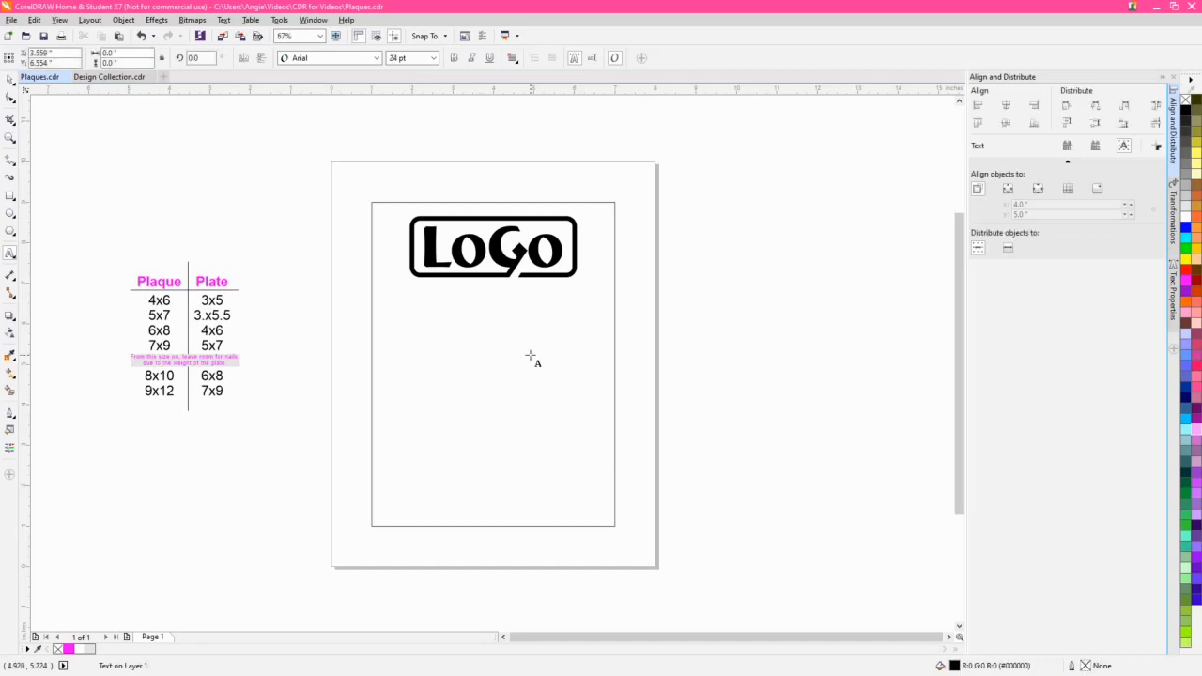
{"action": "type", "text": "Outstanding Achievement Award"}
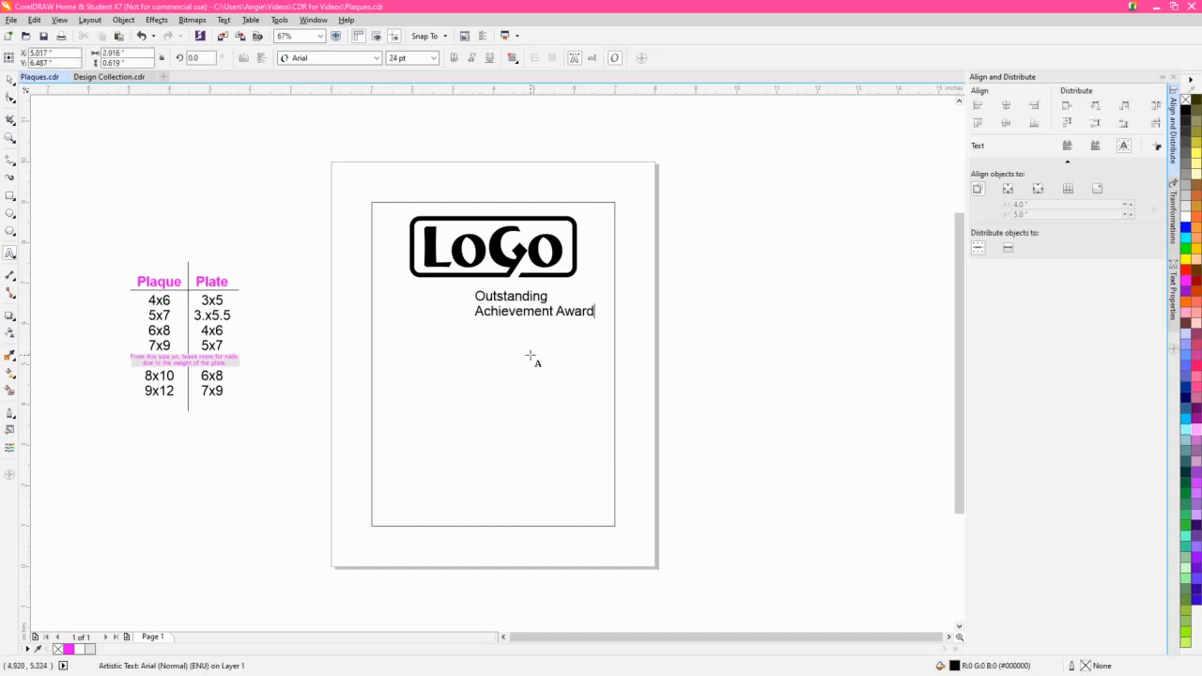
{"action": "key", "text": "ctrl+space"}
{"action": "left_click", "coordinate": [11, 80]}
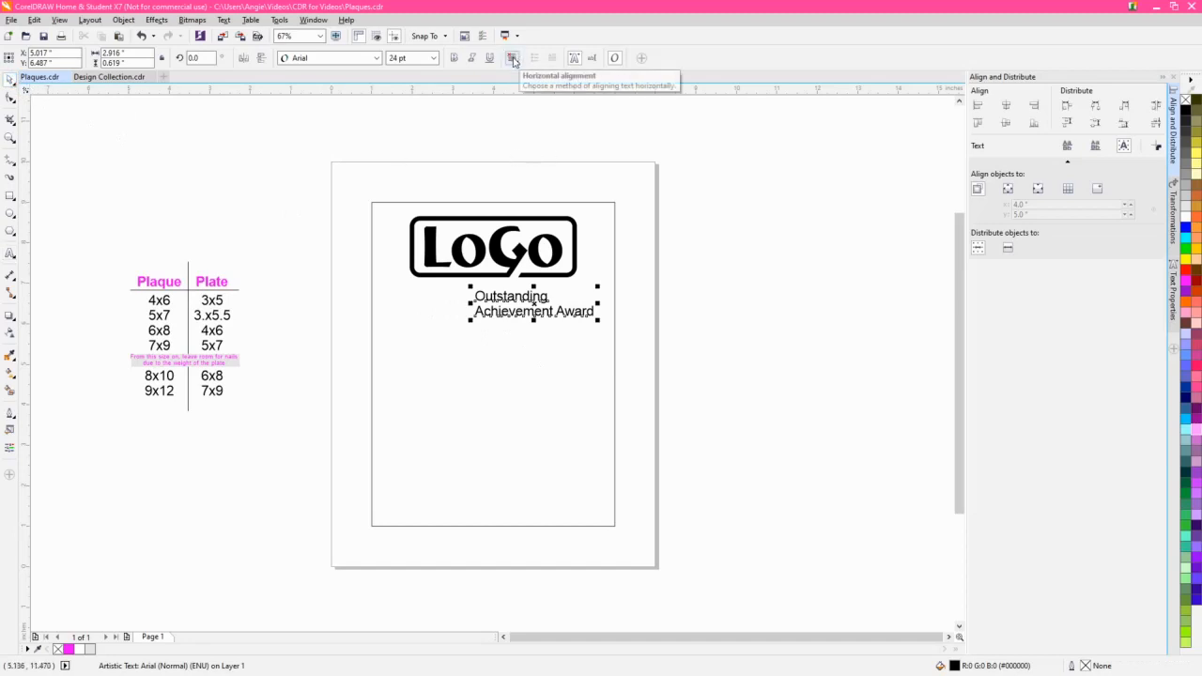
{"action": "left_click", "coordinate": [514, 58]}
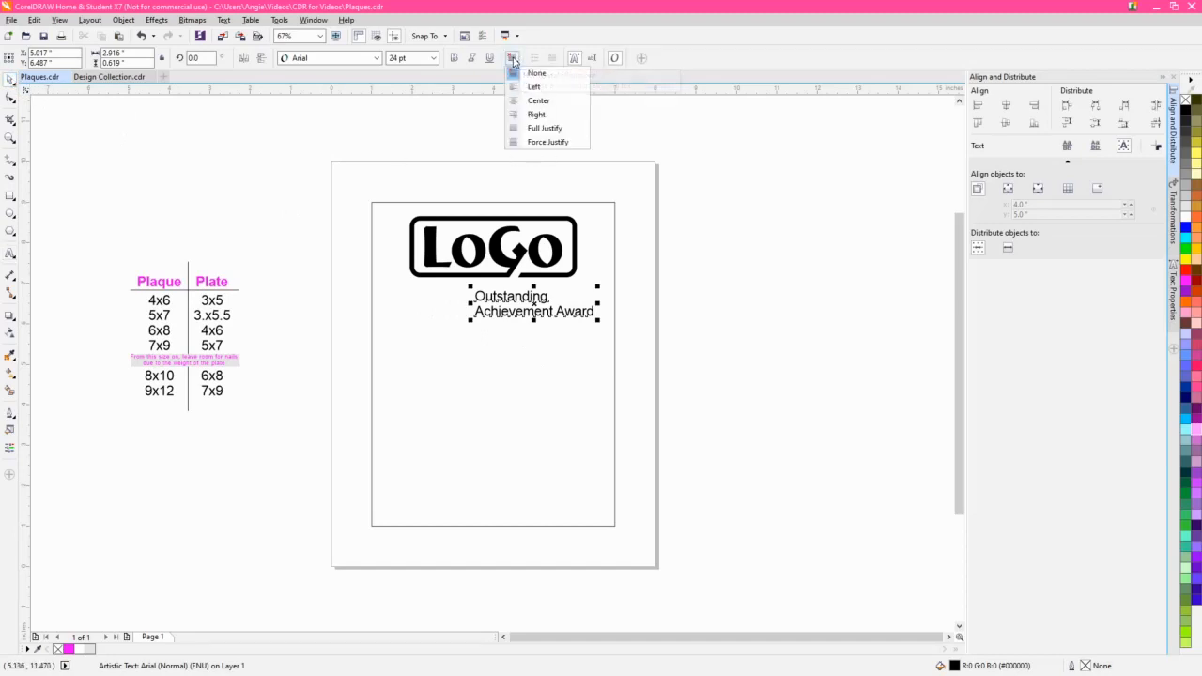
{"action": "left_click", "coordinate": [535, 98]}
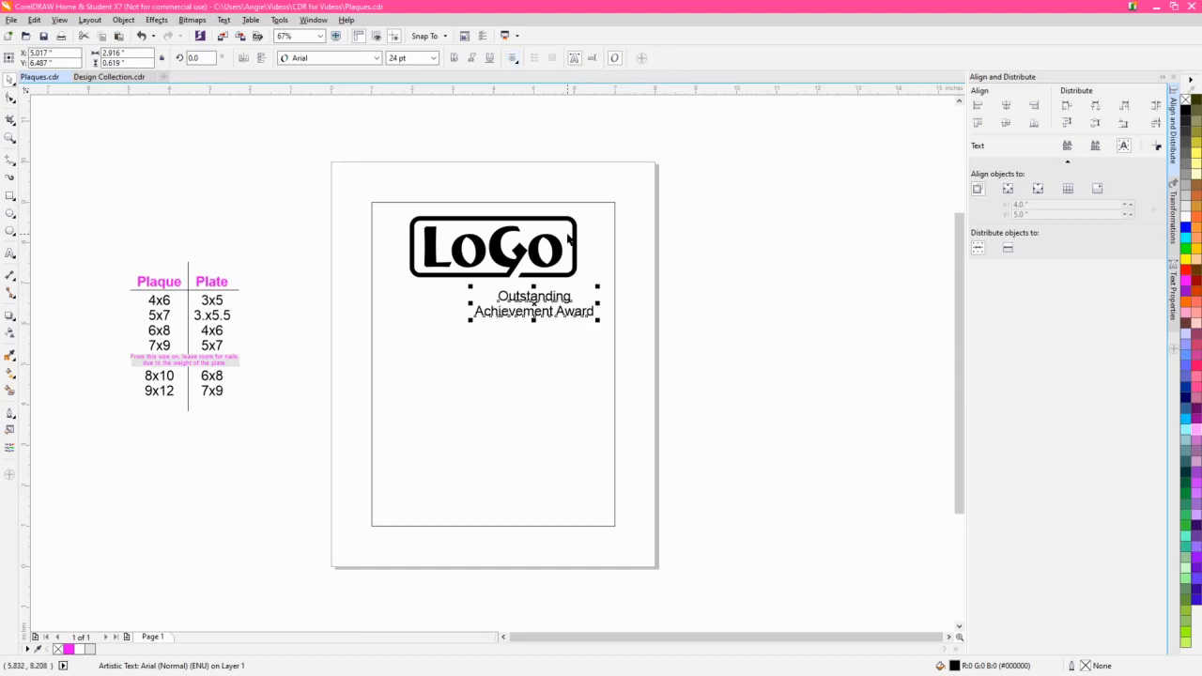
Centre the award title horizontally on the plate, nudge it down, and select the Outstanding line
{"action": "left_click", "coordinate": [615, 372], "text": "shift"}
{"action": "left_click", "coordinate": [1009, 106]}
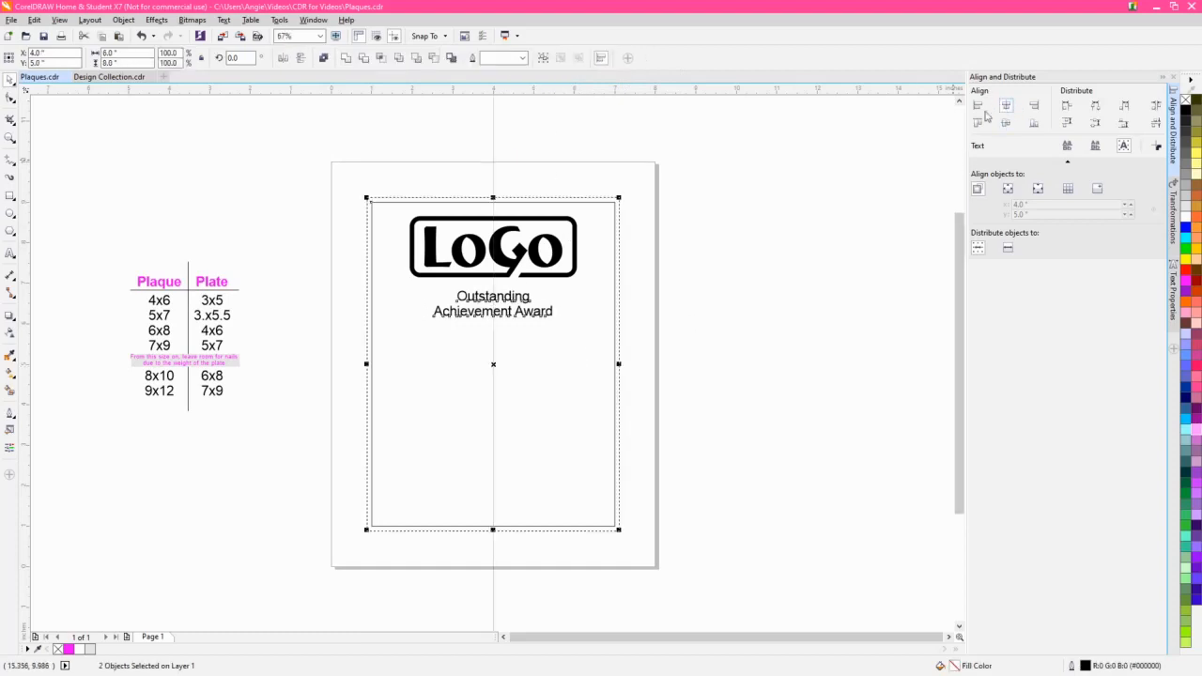
{"action": "left_click", "coordinate": [612, 279]}
{"action": "left_click", "coordinate": [518, 311]}
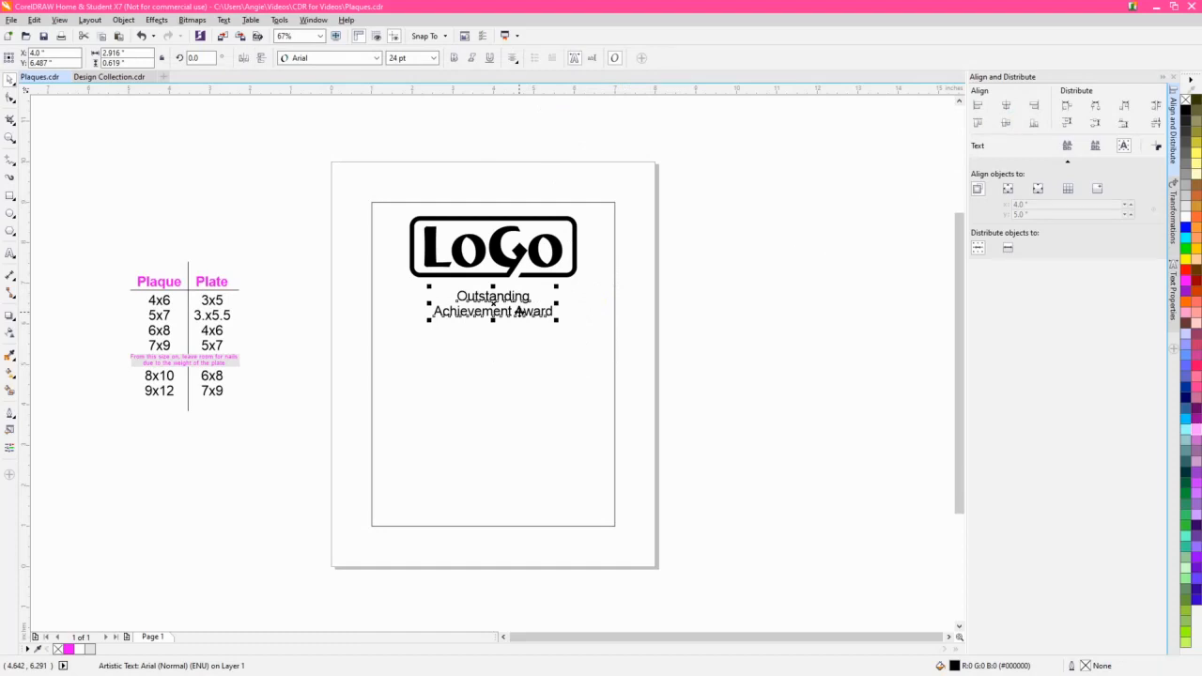
{"action": "left_click_drag", "start_coordinate": [519, 311], "coordinate": [519, 327]}
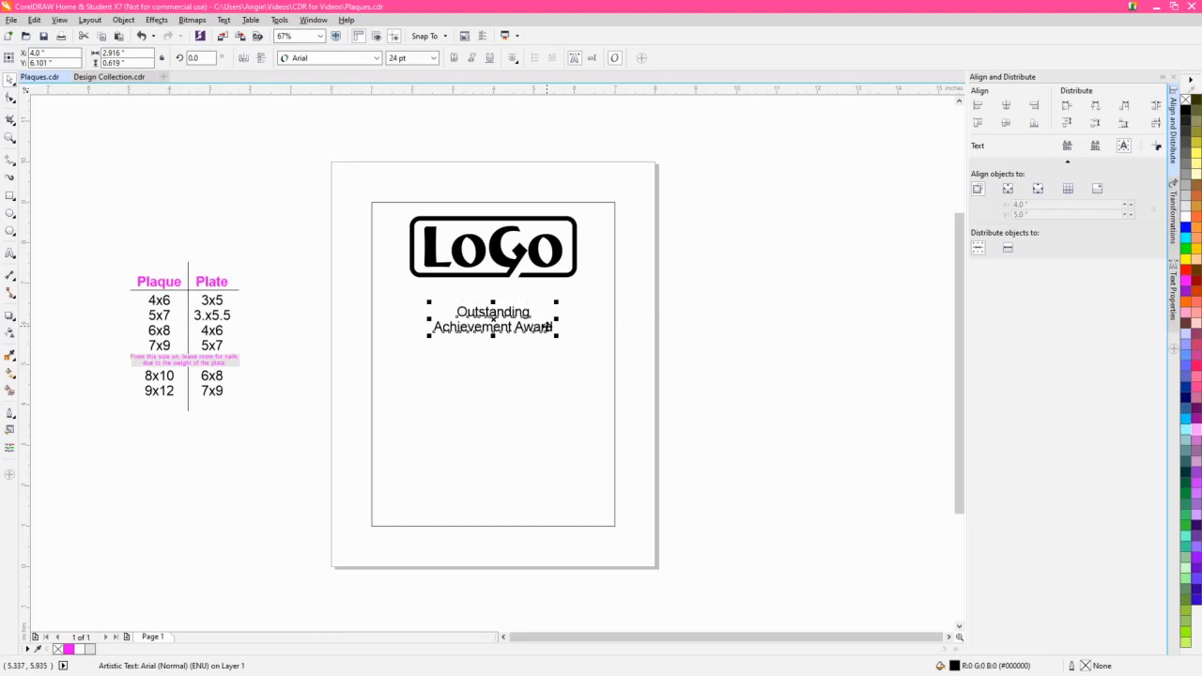
{"action": "left_click", "coordinate": [549, 328], "text": "shift"}
{"action": "scroll", "coordinate": [510, 311], "scroll_direction": "up", "scroll_amount": 2}
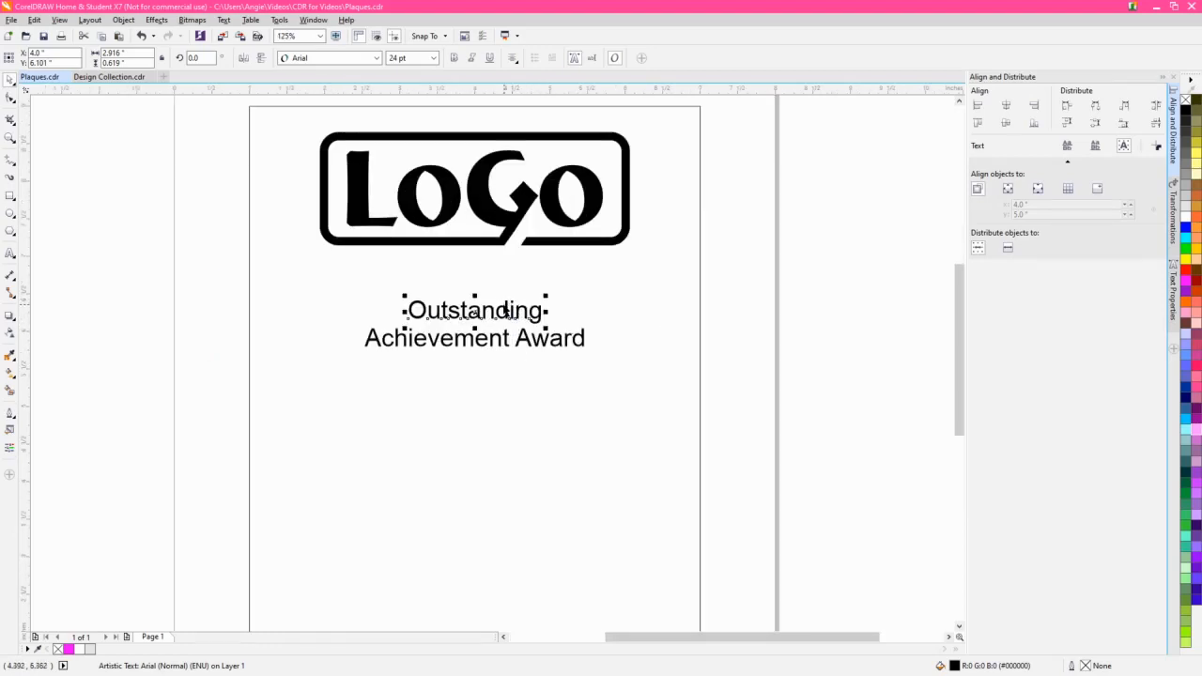
{"action": "left_click", "coordinate": [506, 340]}
{"action": "left_click", "coordinate": [526, 346]}
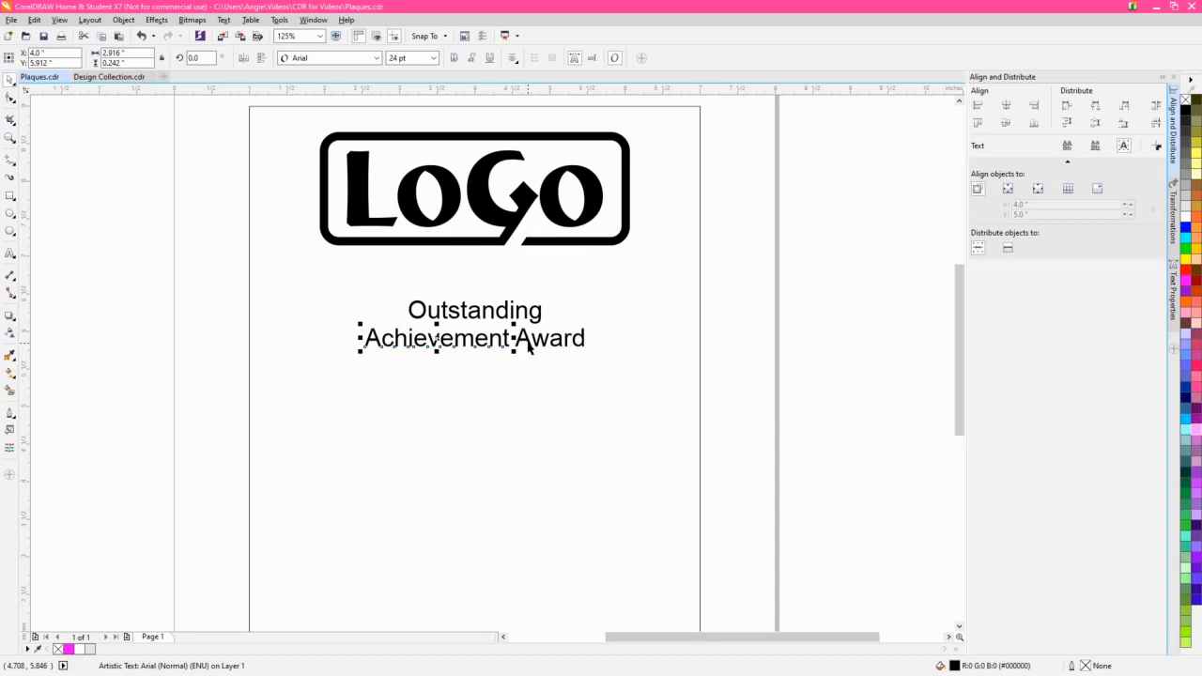
{"action": "scroll", "coordinate": [529, 348], "scroll_direction": "up", "scroll_amount": 2}
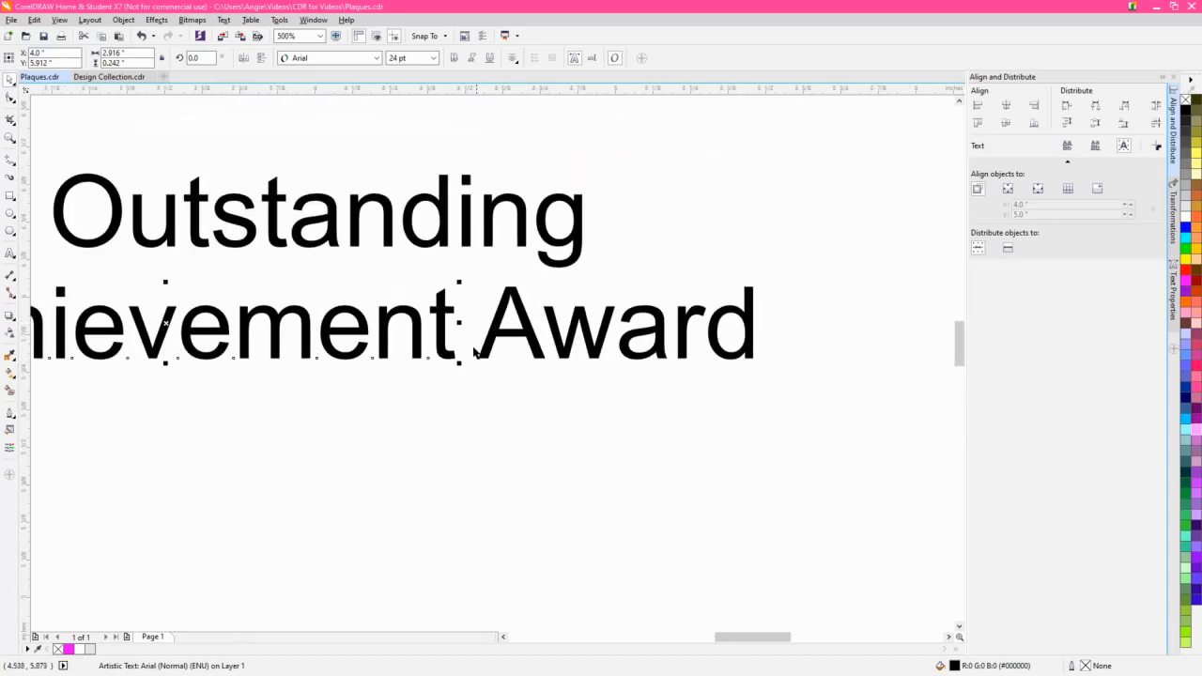
{"action": "left_click_drag", "start_coordinate": [325, 411], "coordinate": [508, 439]}
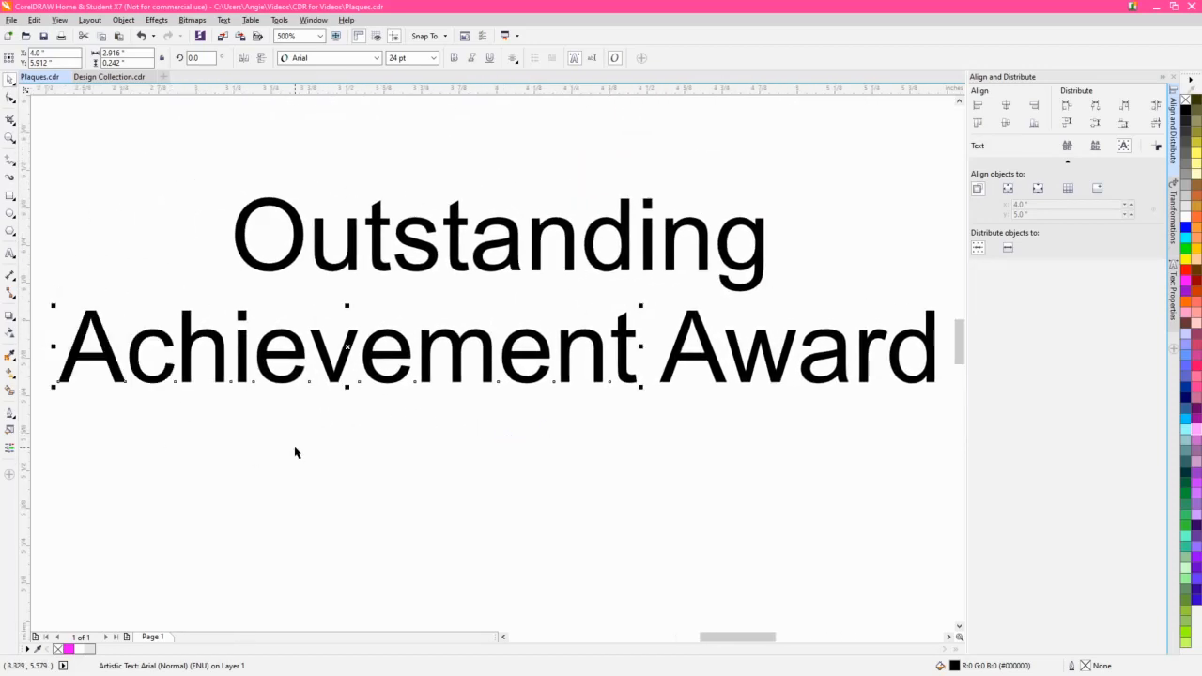
{"action": "key", "text": "Tab"}
{"action": "scroll", "coordinate": [295, 453], "scroll_direction": "down", "scroll_amount": 2}
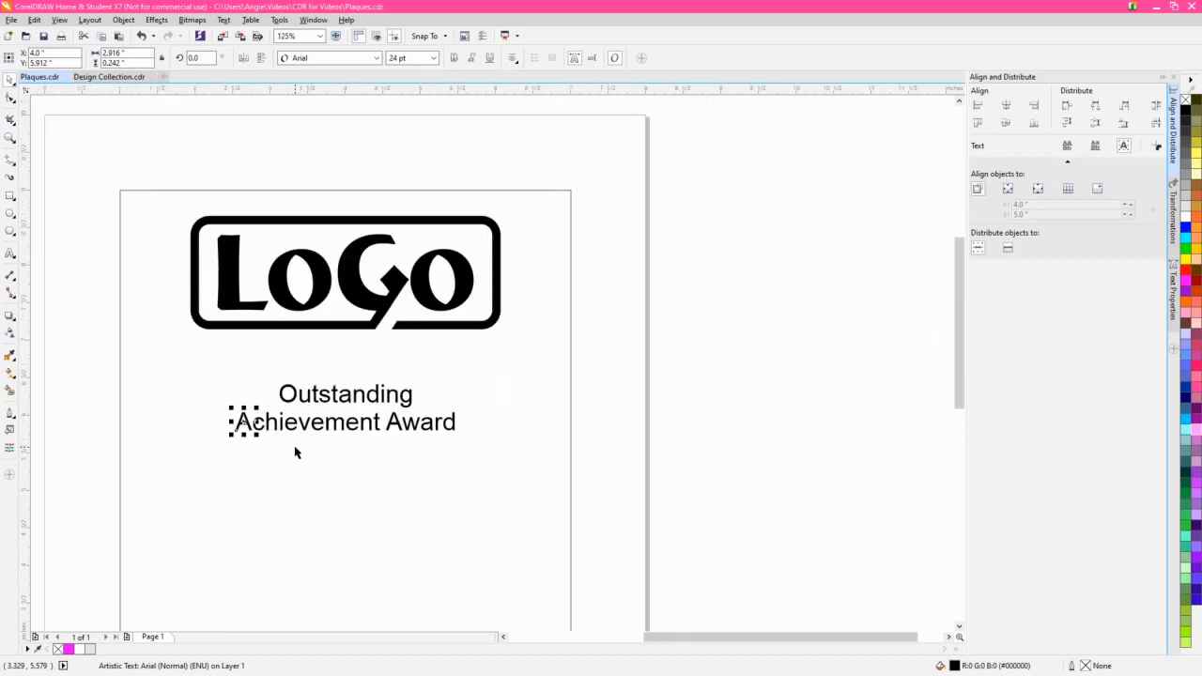
{"action": "key", "text": "ctrl+z"}
{"action": "left_click_drag", "start_coordinate": [389, 421], "coordinate": [479, 396]}
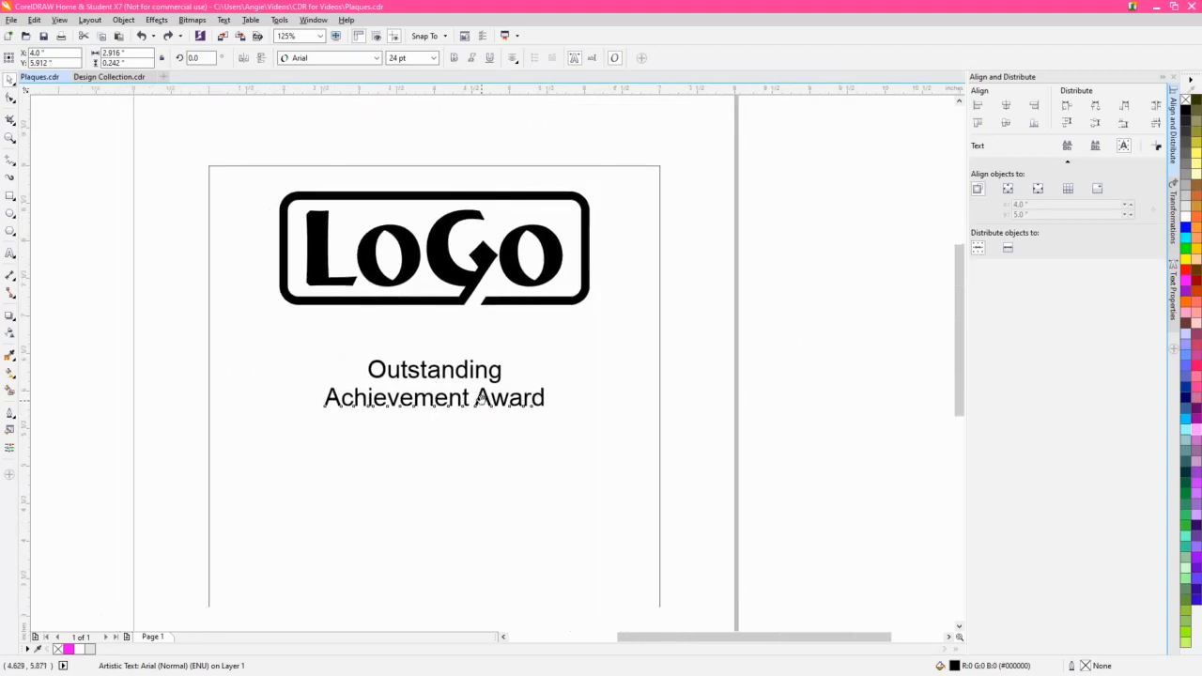
{"action": "left_click", "coordinate": [469, 375]}
Set the Outstanding line in Copperplate Gothic Bold after trying MicrogrammaDBolExt
{"action": "left_click", "coordinate": [311, 60]}
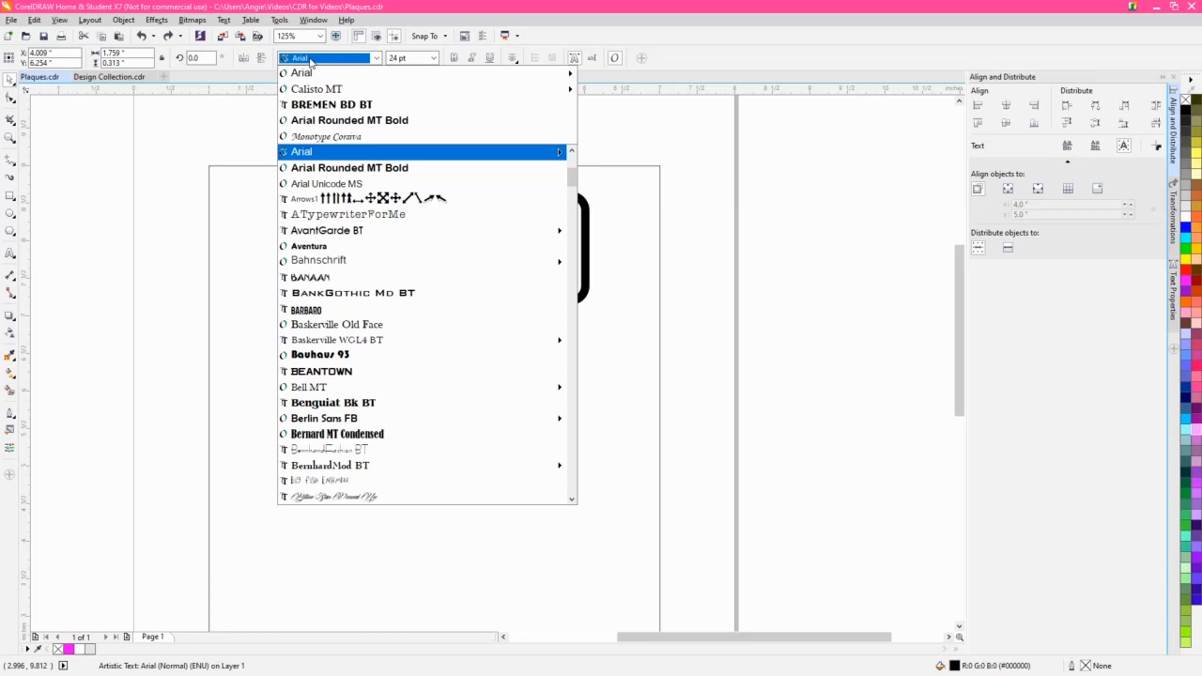
{"action": "type", "text": "MicrogrammaDBolExt"}
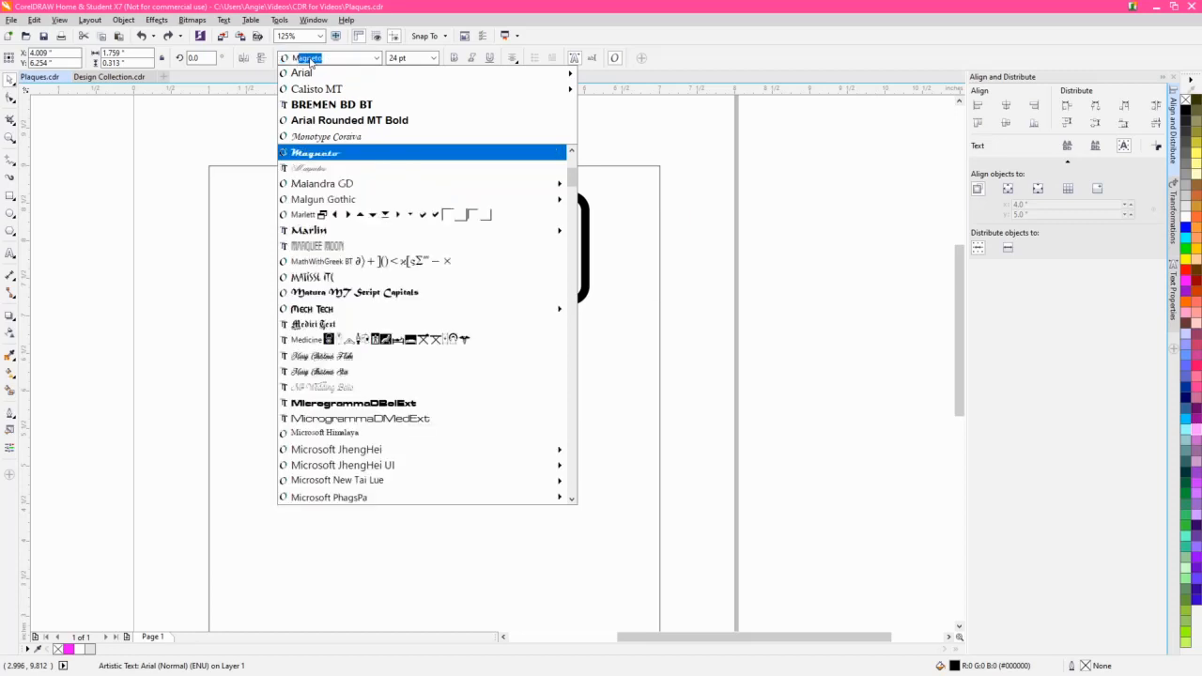
{"action": "left_click", "coordinate": [367, 402]}
{"action": "left_click", "coordinate": [311, 58]}
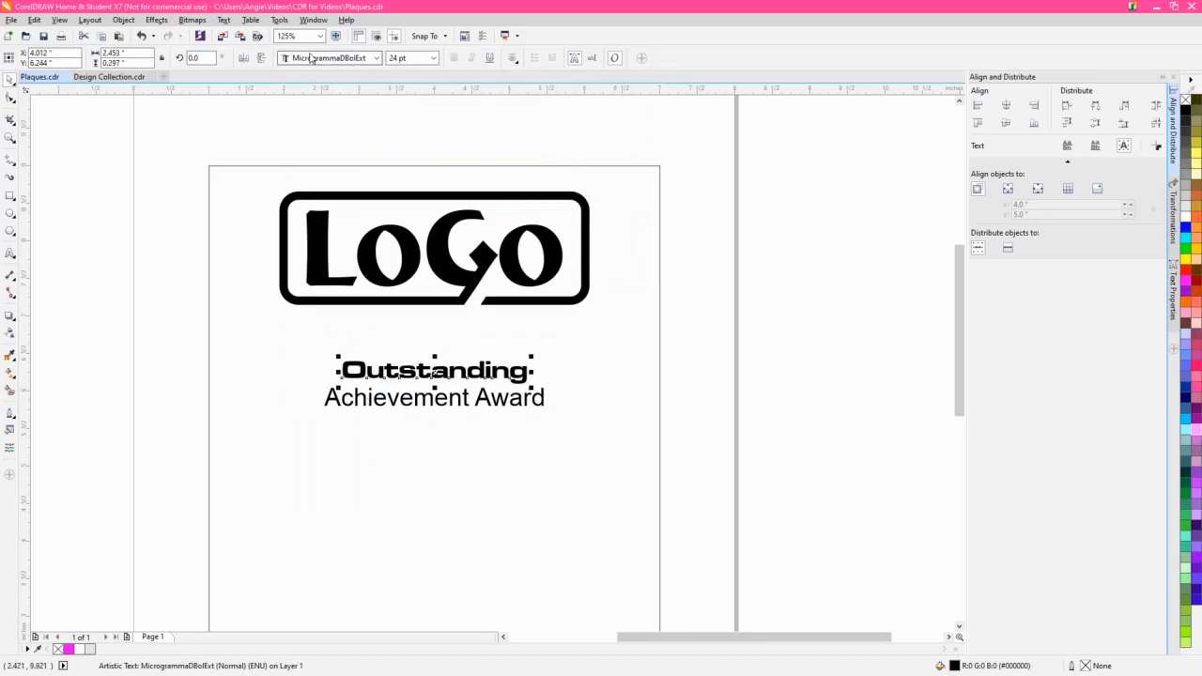
{"action": "type", "text": "Copperplate Gothic Bol"}
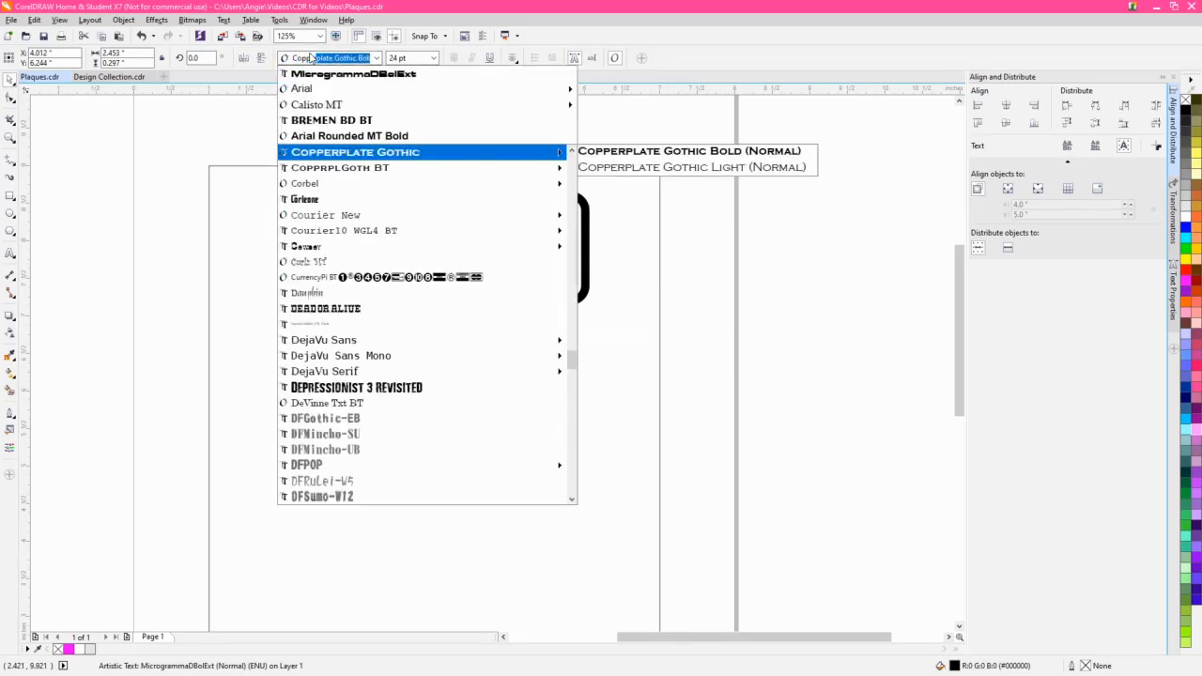
{"action": "key", "text": "Return"}
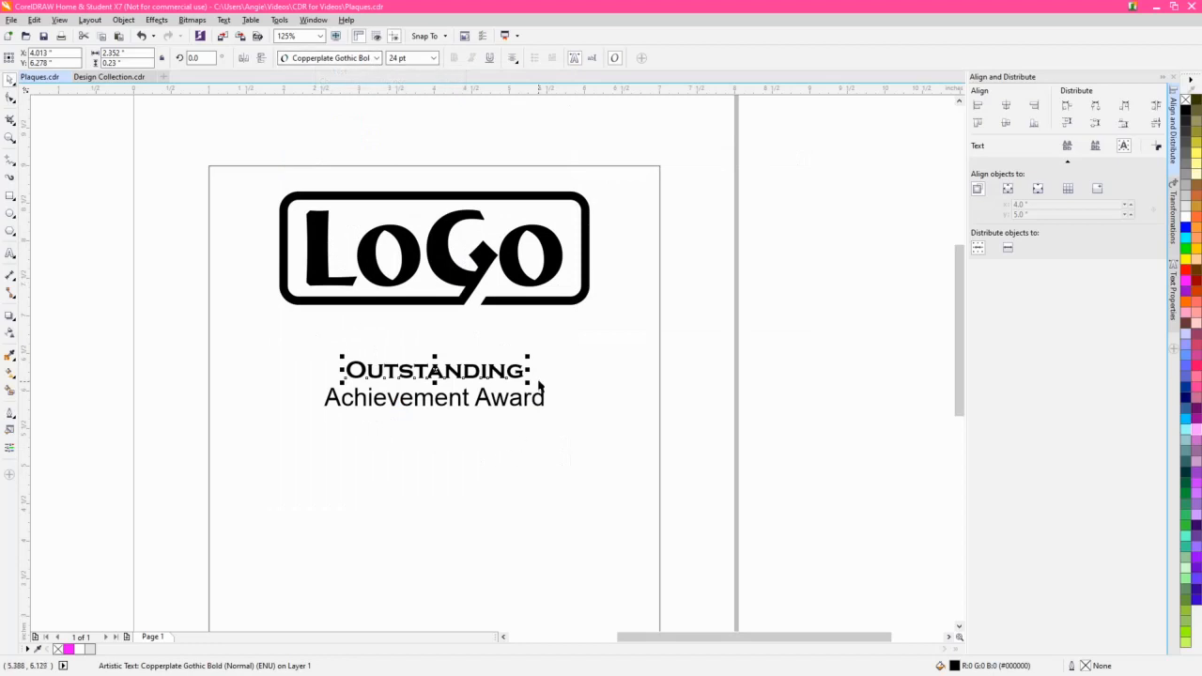
Make the heading All Caps and enlarge it proportionally to 41.68 pt
{"action": "left_click", "coordinate": [1174, 286]}
{"action": "left_click", "coordinate": [978, 235]}
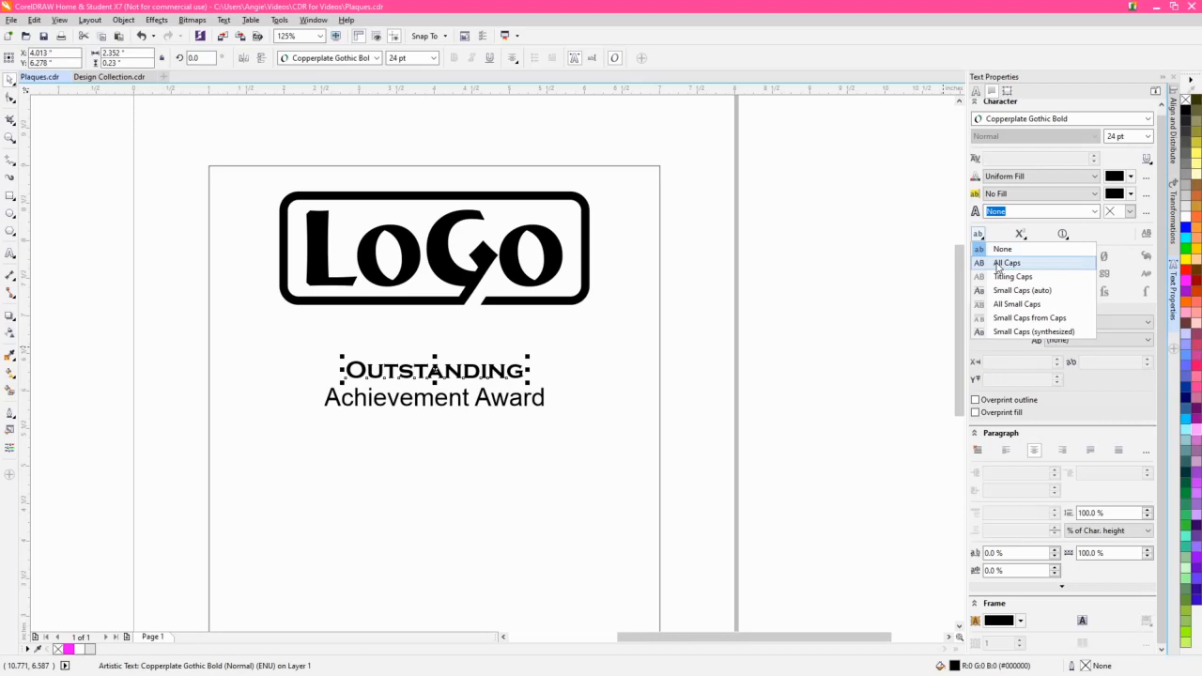
{"action": "left_click", "coordinate": [1005, 263]}
{"action": "scroll", "coordinate": [459, 365], "scroll_direction": "up", "scroll_amount": 2}
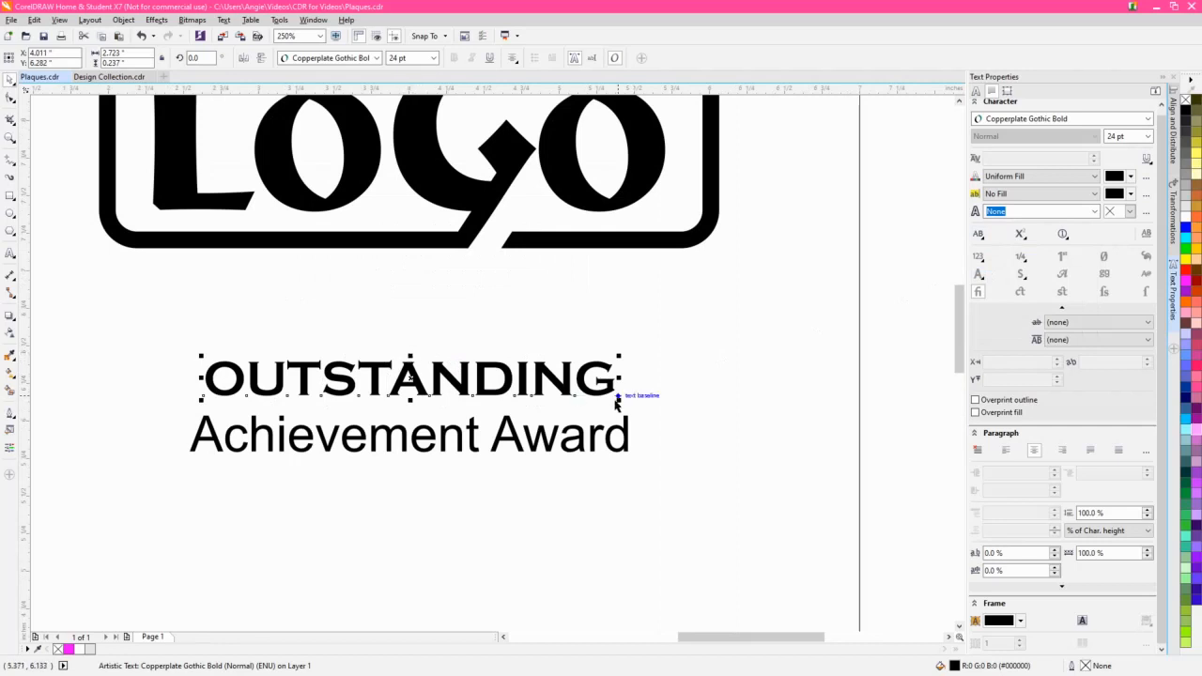
{"action": "left_click_drag", "start_coordinate": [616, 402], "coordinate": [772, 440]}
{"action": "scroll", "coordinate": [743, 451], "scroll_direction": "down", "scroll_amount": 2}
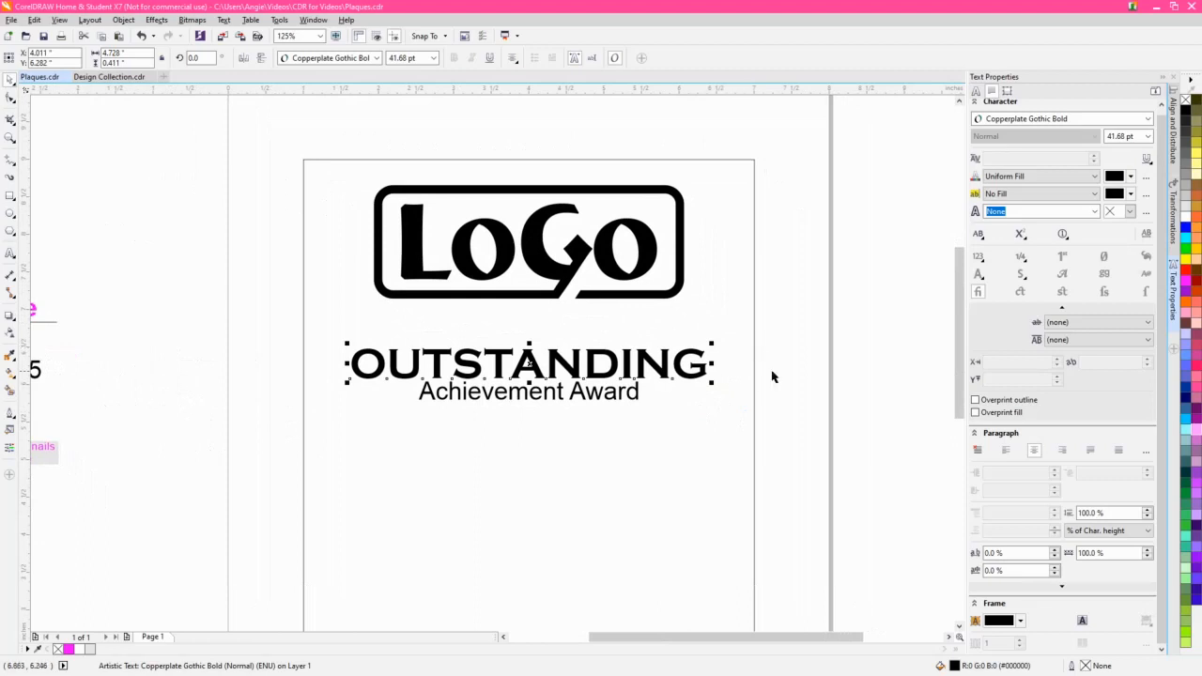
{"action": "left_click", "coordinate": [746, 374]}
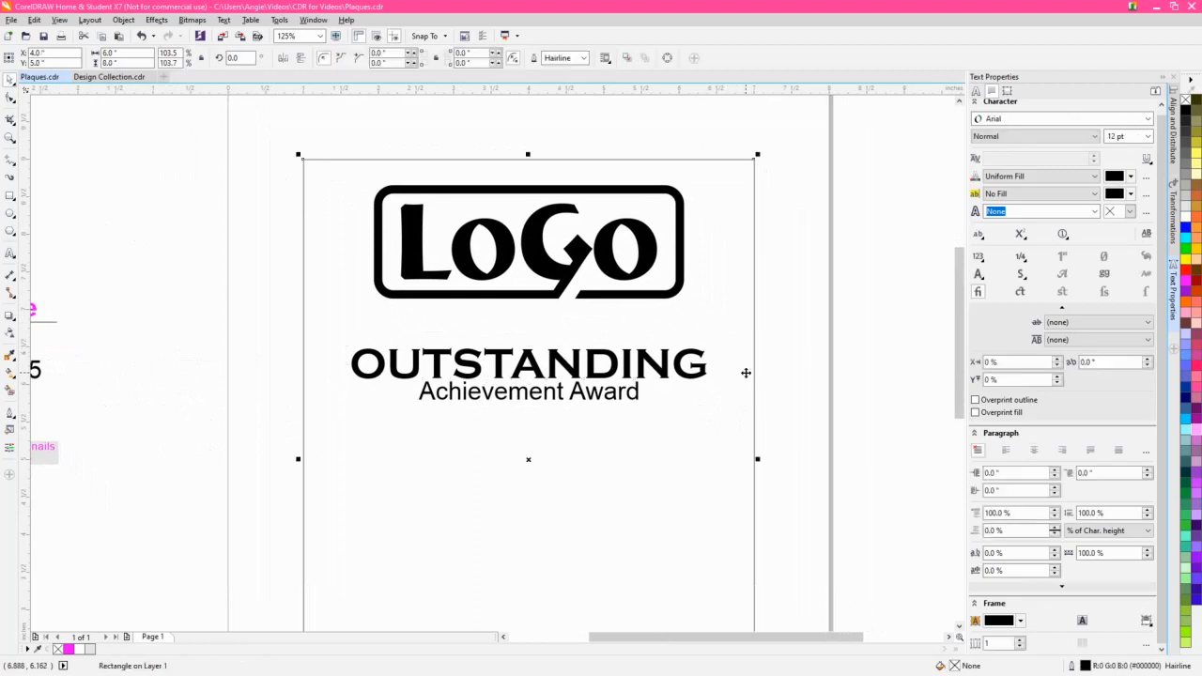
Give the rectangle a green outline and resize it to 5.5 × 7.5 inches as an inset margin
{"action": "right_click", "coordinate": [1185, 252]}
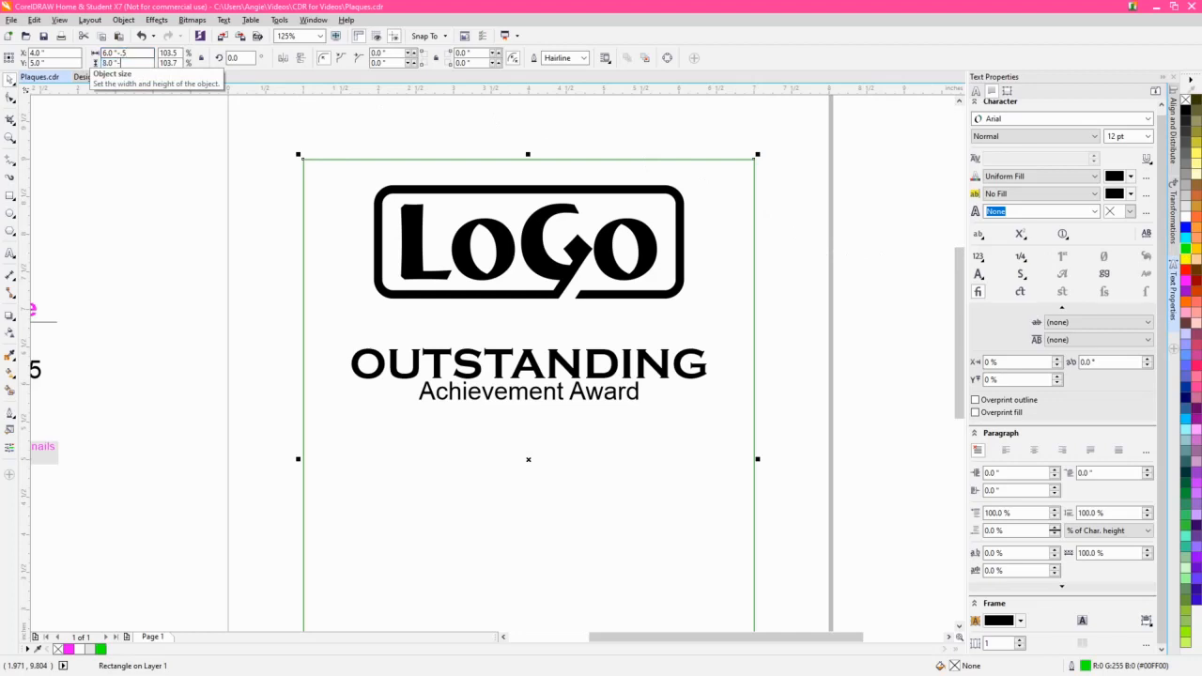
{"action": "key", "text": "Return"}
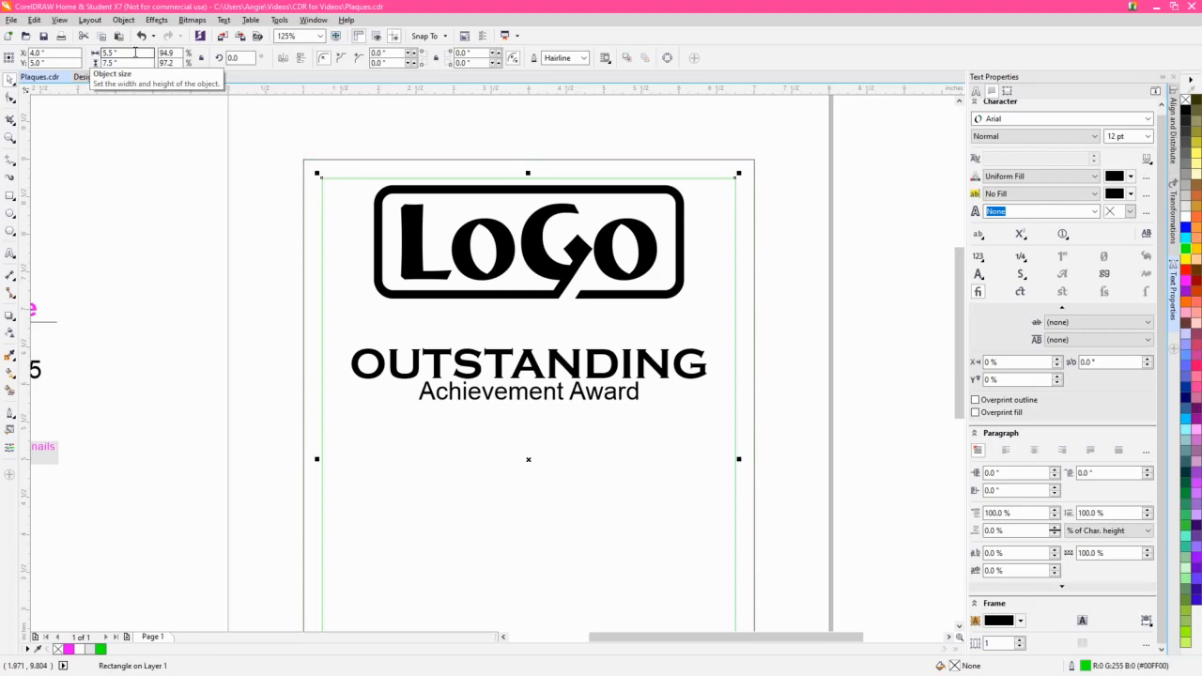
{"action": "left_click", "coordinate": [795, 234]}
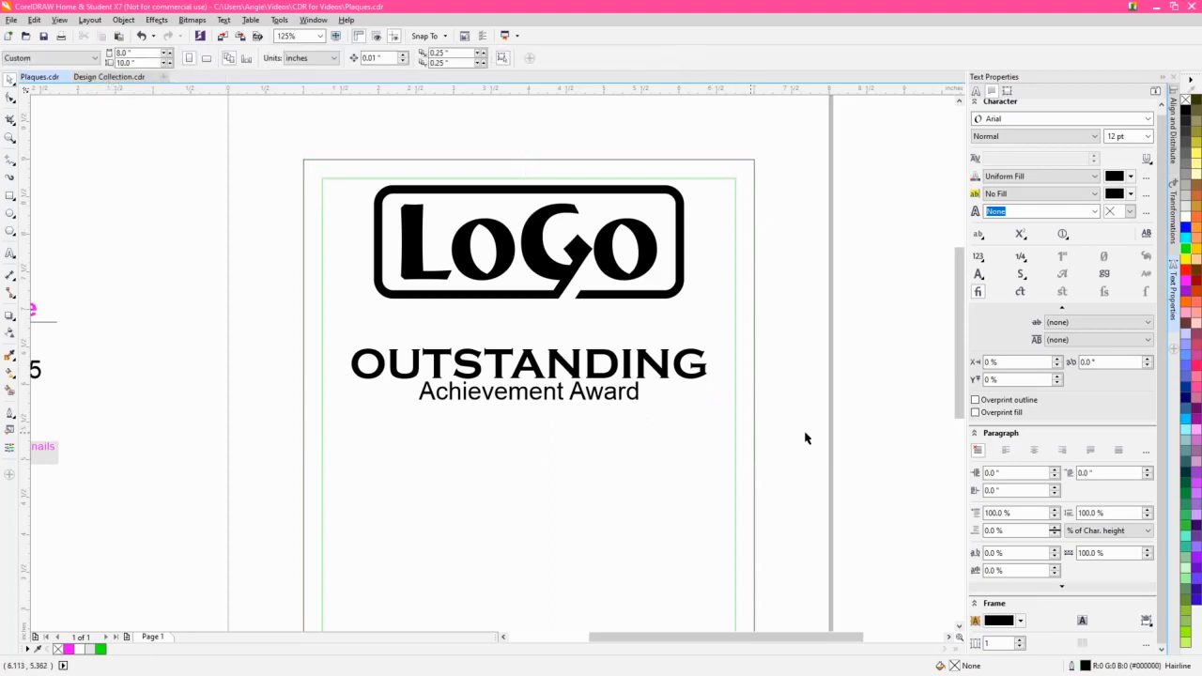
{"action": "left_click_drag", "start_coordinate": [802, 441], "coordinate": [743, 411]}
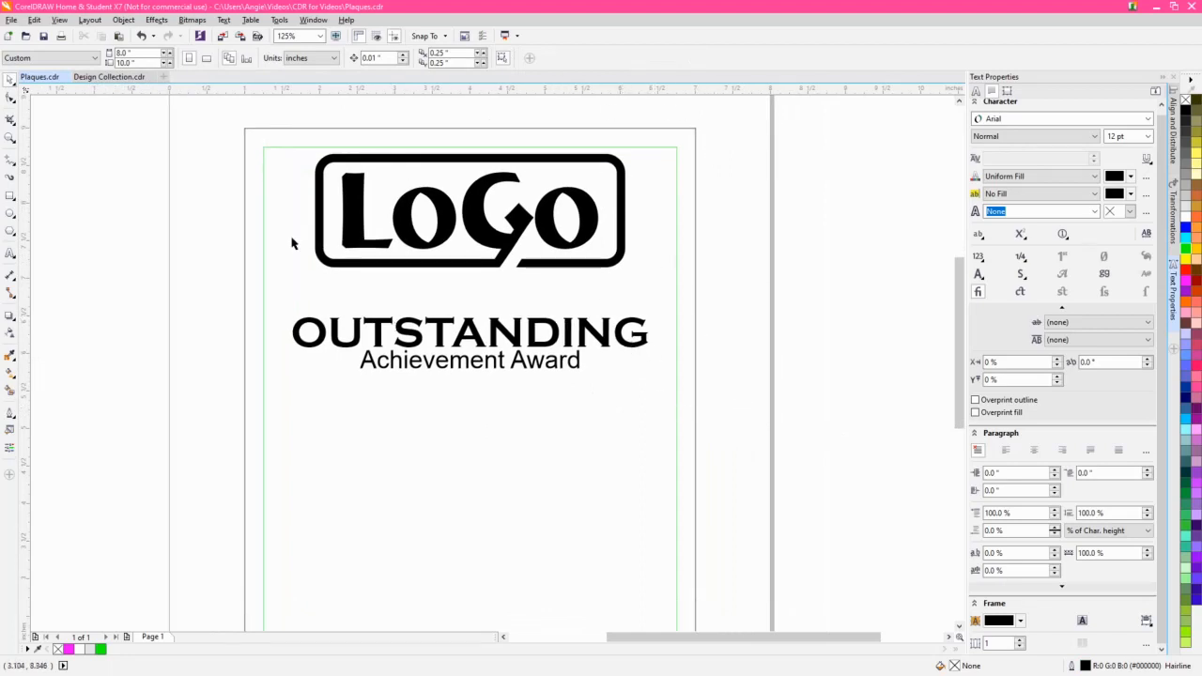
{"action": "left_click_drag", "start_coordinate": [647, 496], "coordinate": [647, 448]}
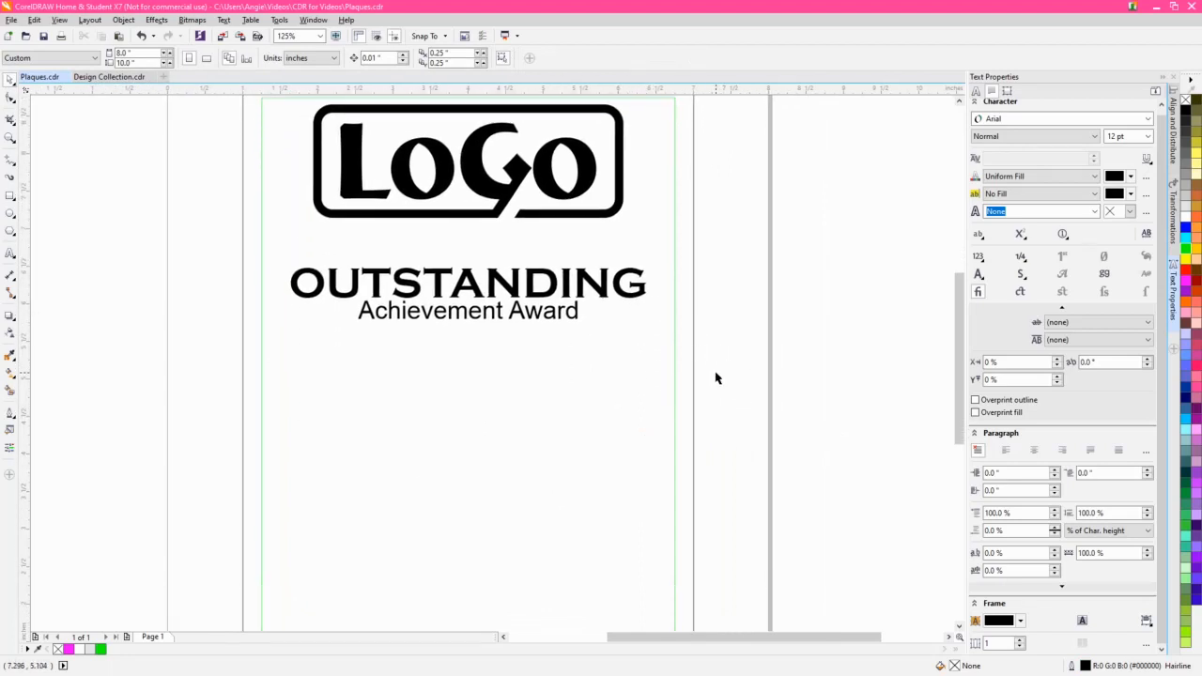
{"action": "scroll", "coordinate": [716, 379], "scroll_direction": "down", "scroll_amount": 2}
{"action": "left_click_drag", "start_coordinate": [719, 382], "coordinate": [689, 385]}
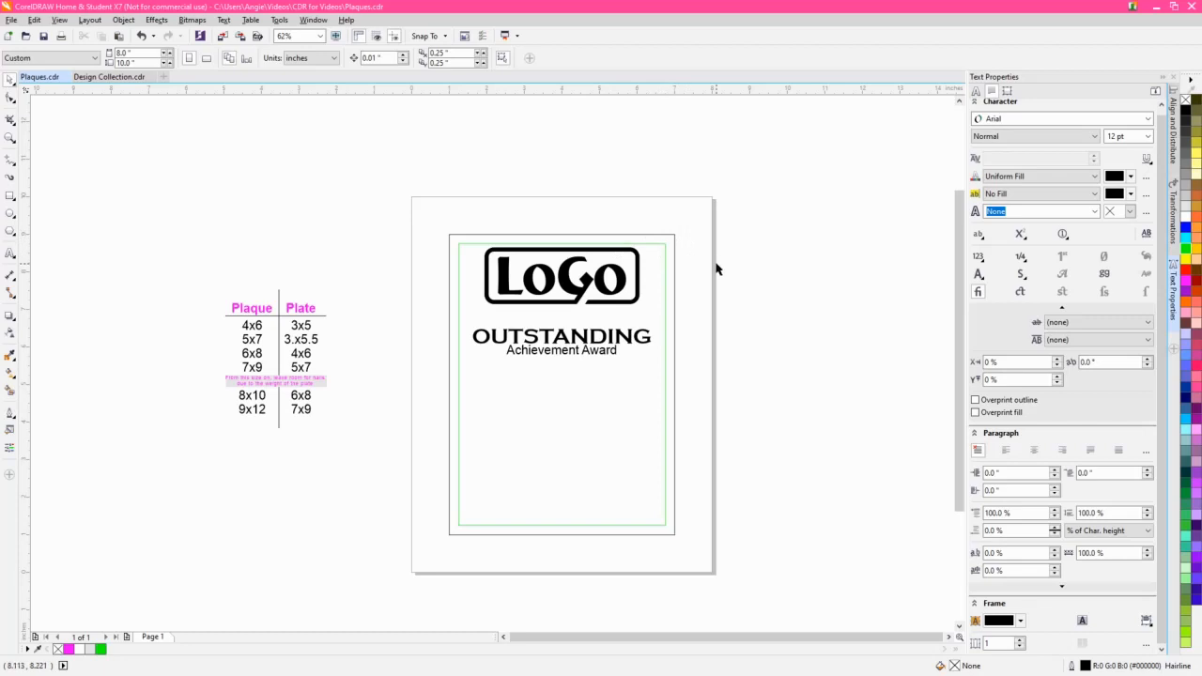
Set Achievement Award in Amarillo and move it just below OUTSTANDING
{"action": "left_click_drag", "start_coordinate": [717, 268], "coordinate": [657, 298]}
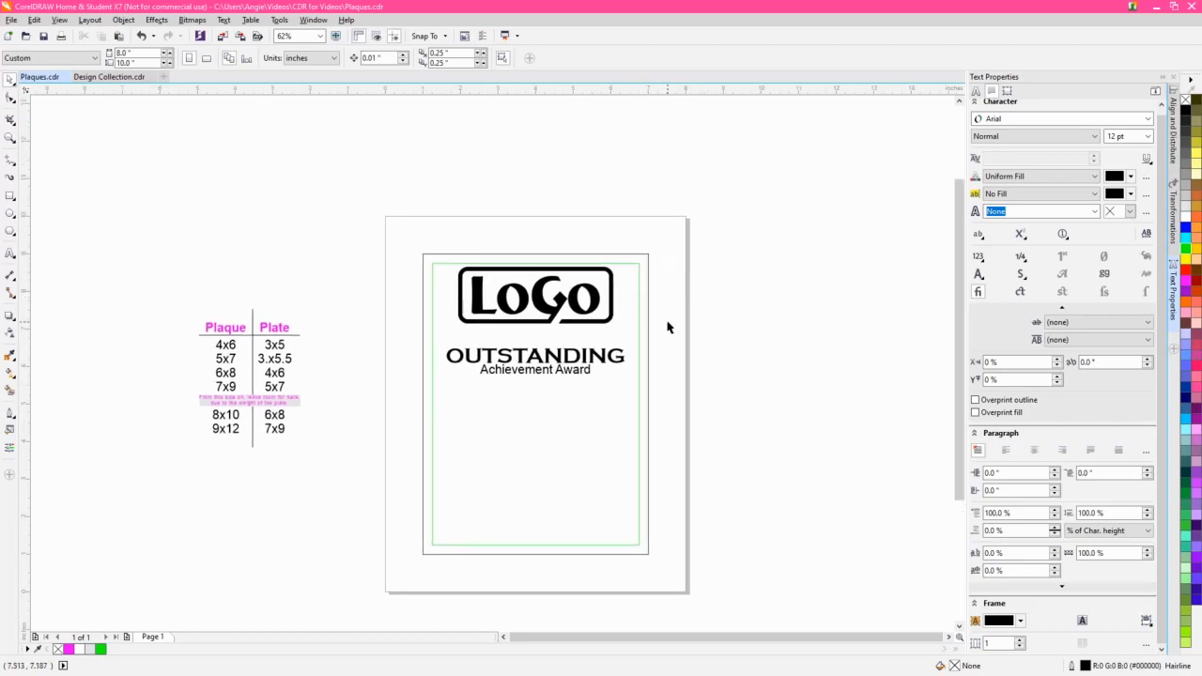
{"action": "scroll", "coordinate": [576, 364], "scroll_direction": "up", "scroll_amount": 2}
{"action": "left_click", "coordinate": [568, 383]}
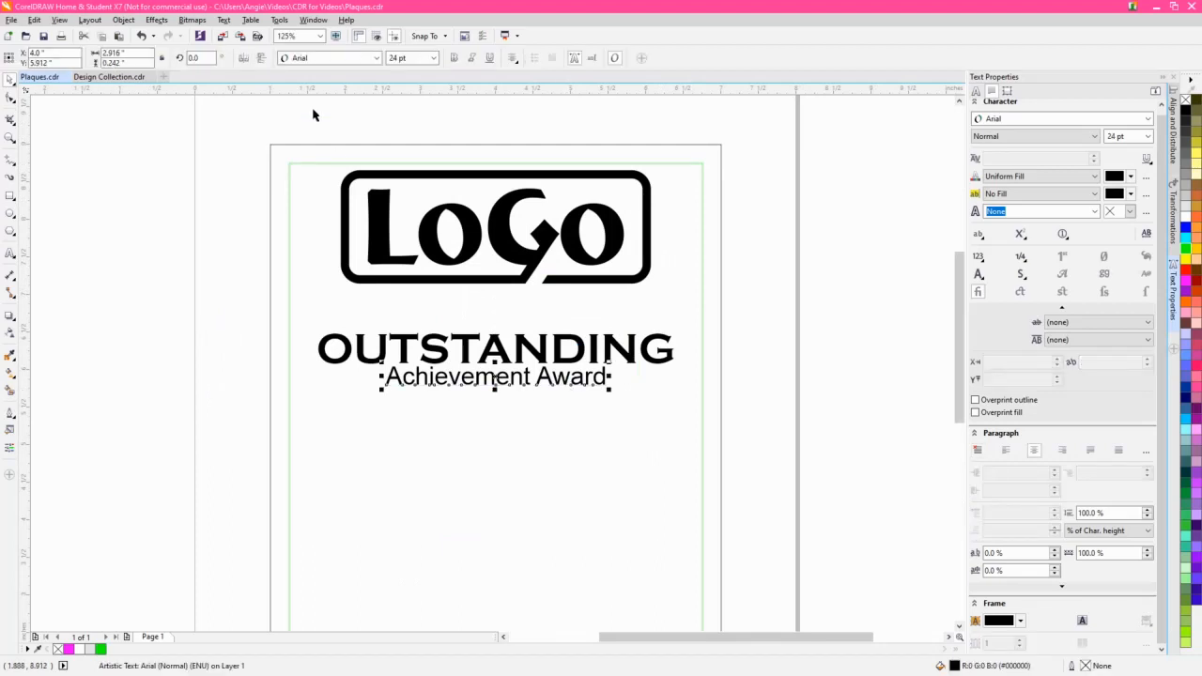
{"action": "left_click", "coordinate": [308, 59]}
{"action": "type", "text": "Amelie"}
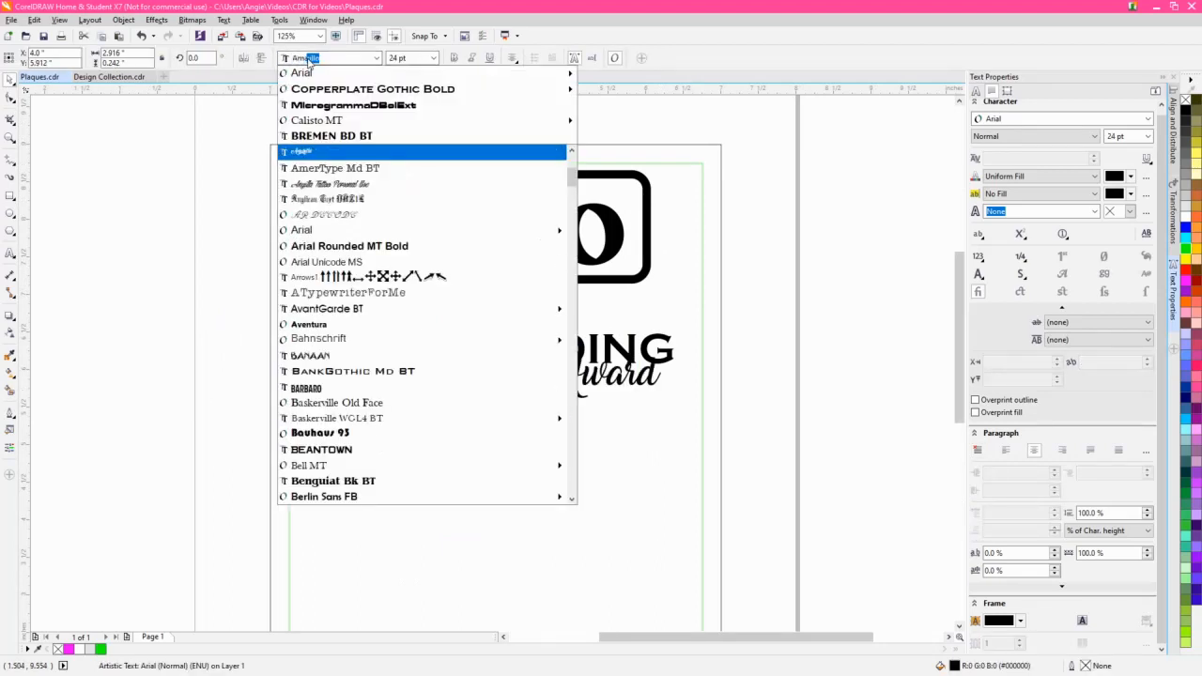
{"action": "key", "text": "Return"}
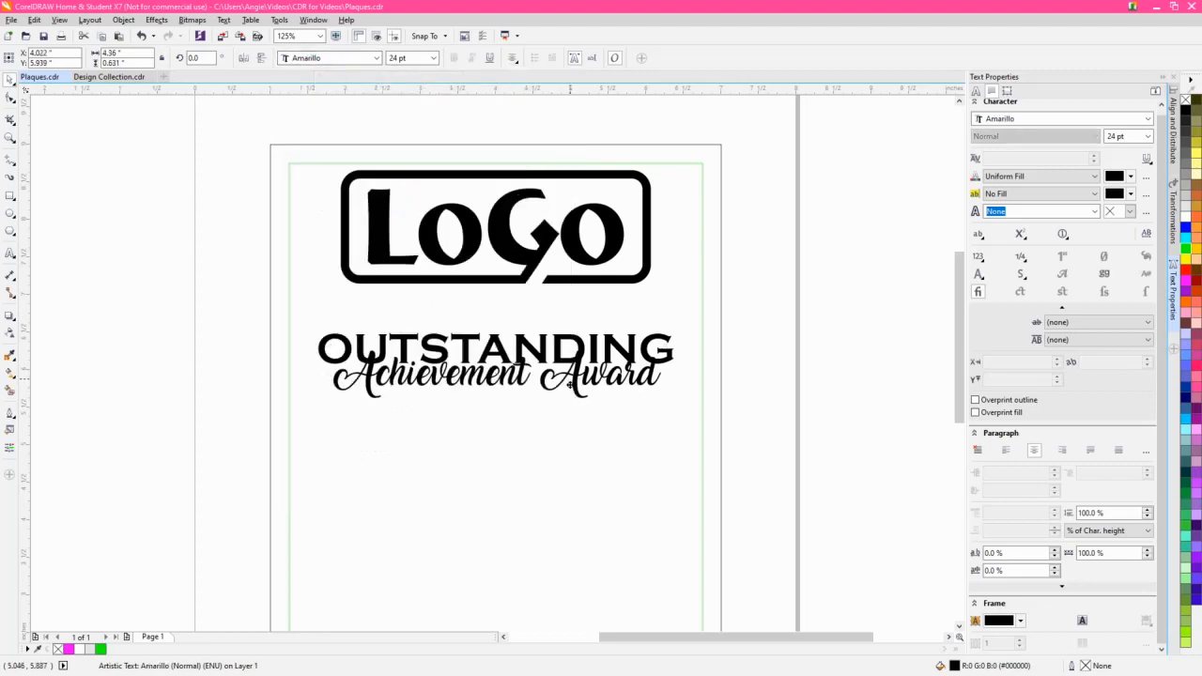
{"action": "left_click_drag", "start_coordinate": [568, 380], "coordinate": [567, 398]}
{"action": "key", "text": "F3"}
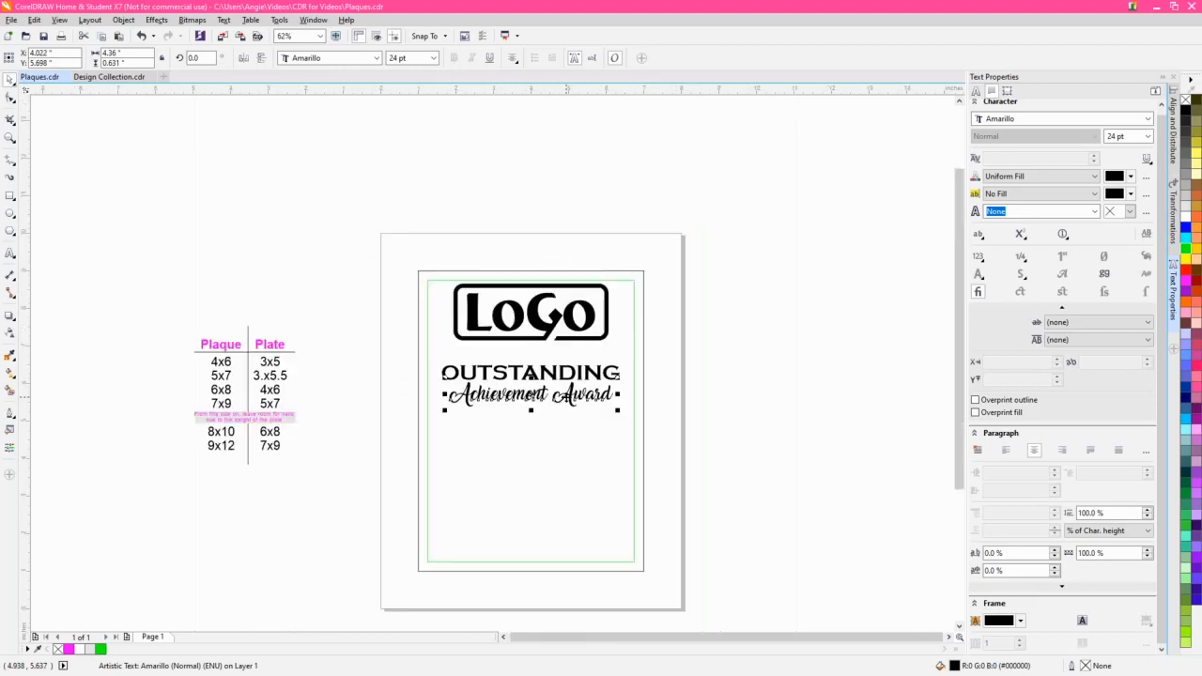
{"action": "left_click", "coordinate": [584, 385]}
Switch Achievement Award to Edwardian Script ITC and enlarge it to about 40.7 pt
{"action": "left_click", "coordinate": [322, 62]}
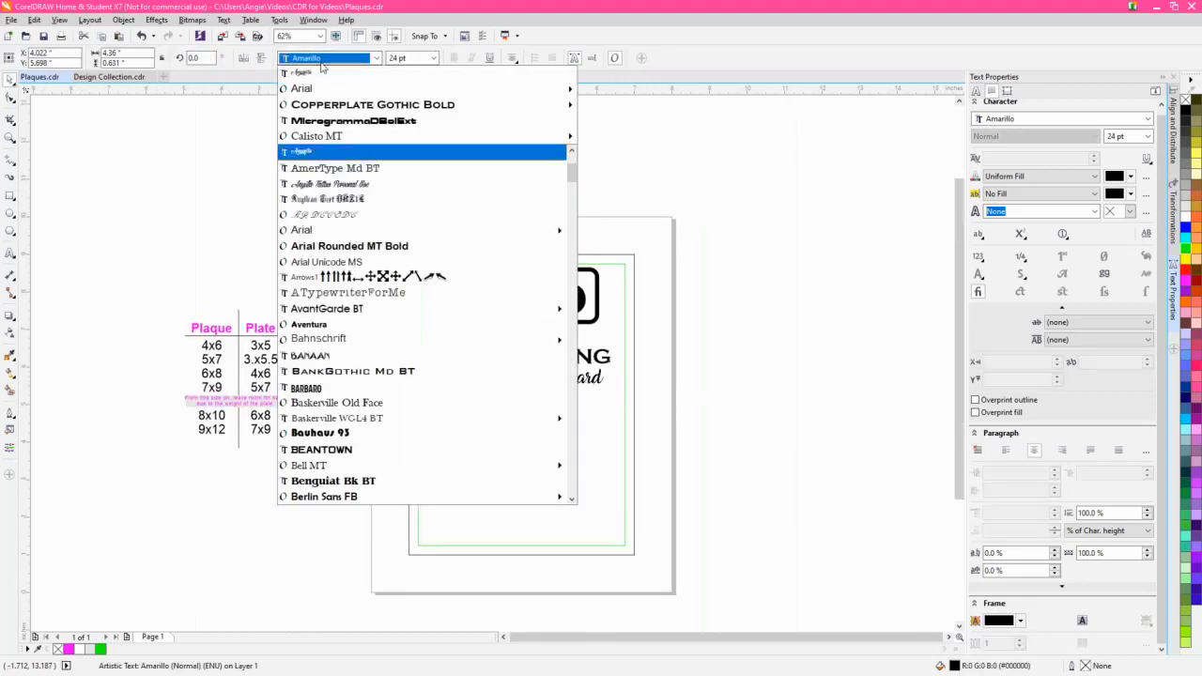
{"action": "type", "text": "Edwardian Script ITC"}
{"action": "key", "text": "Return"}
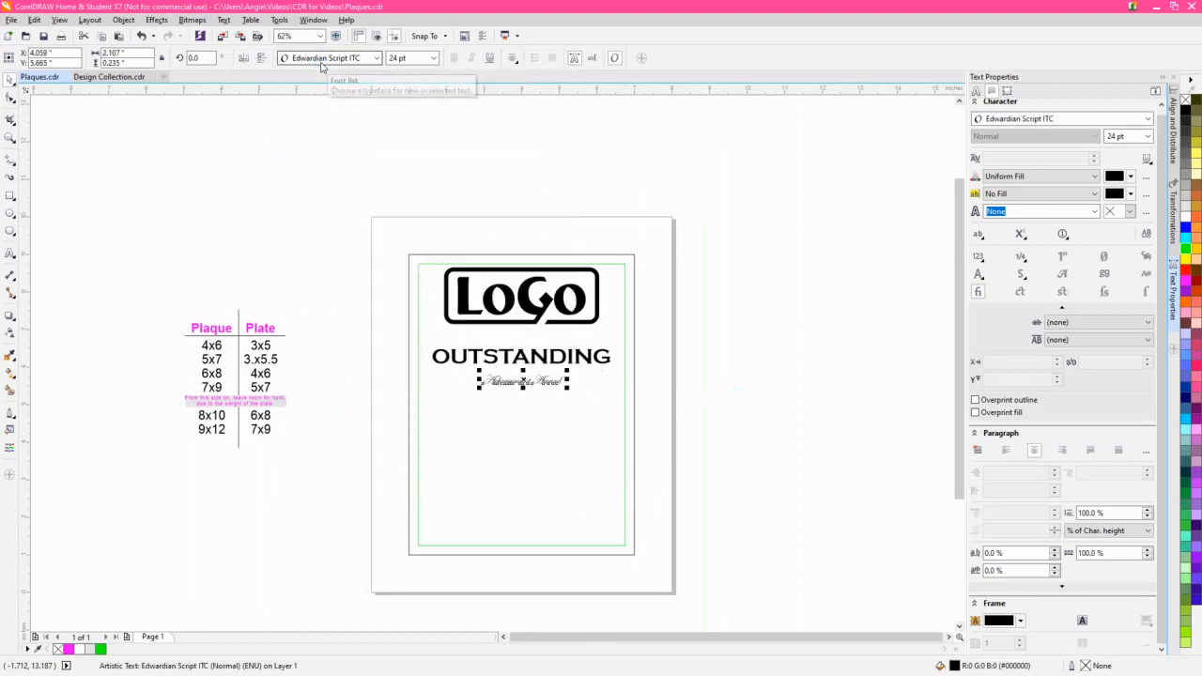
{"action": "scroll", "coordinate": [579, 390], "scroll_direction": "up", "scroll_amount": 2}
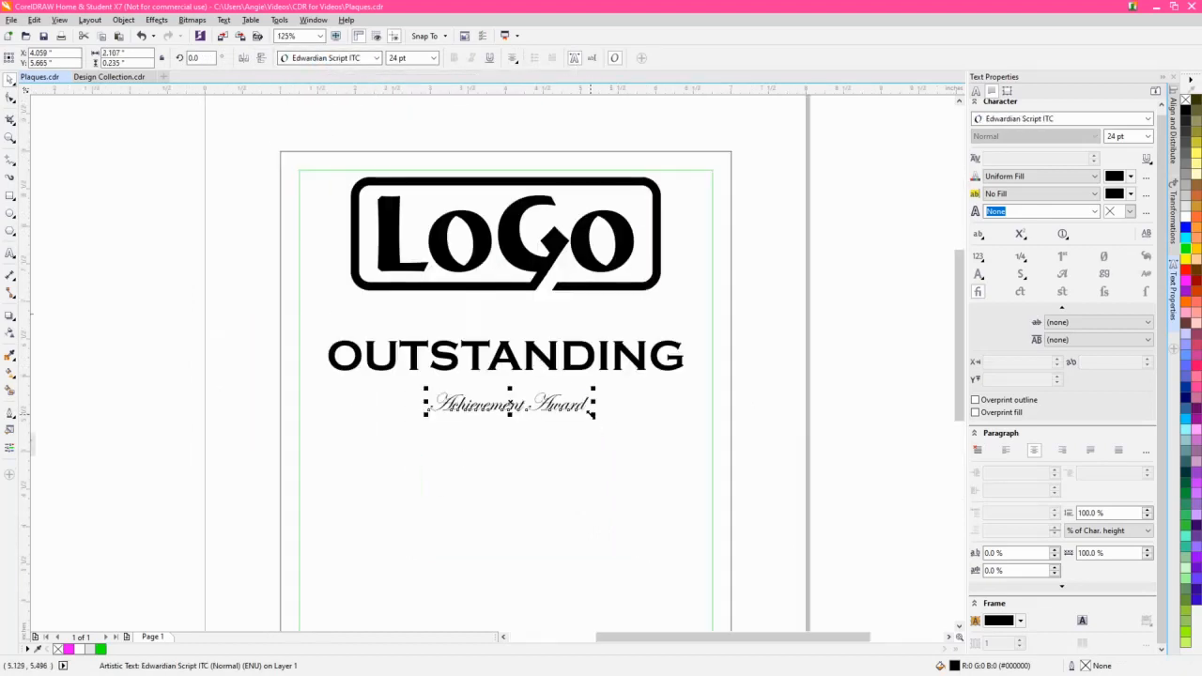
{"action": "left_click_drag", "start_coordinate": [594, 414], "coordinate": [645, 447]}
{"action": "scroll", "coordinate": [502, 413], "scroll_direction": "up", "scroll_amount": 2}
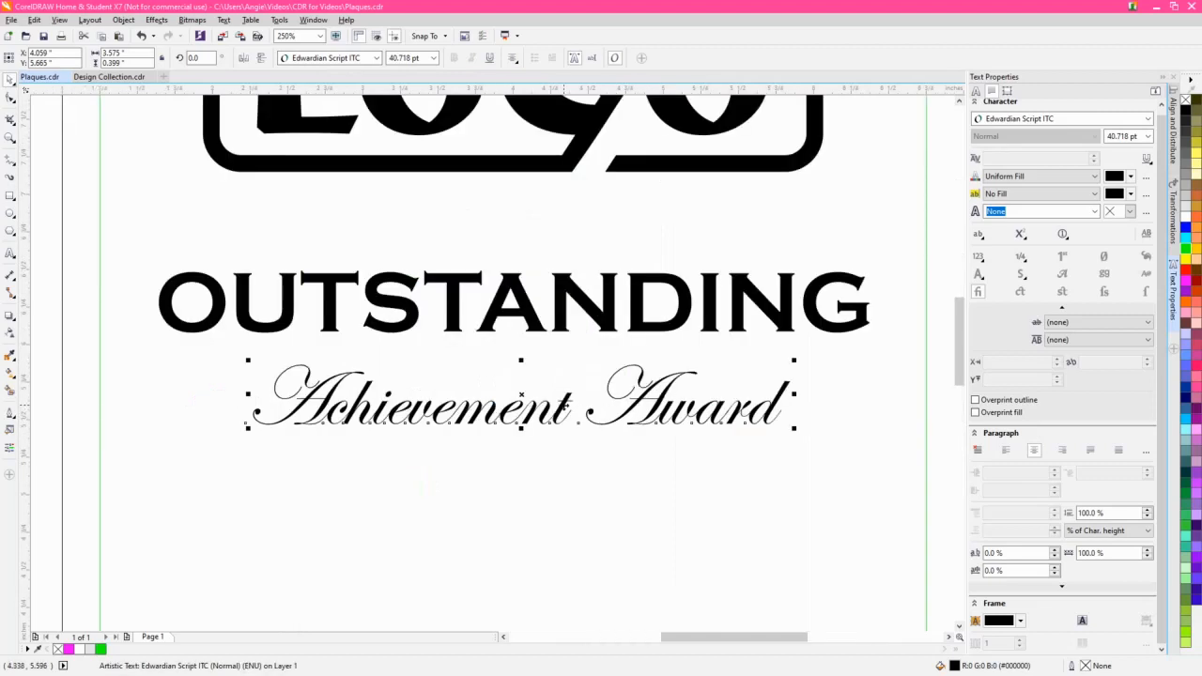
{"action": "left_click", "coordinate": [550, 411]}
{"action": "left_click_drag", "start_coordinate": [523, 358], "coordinate": [524, 357]}
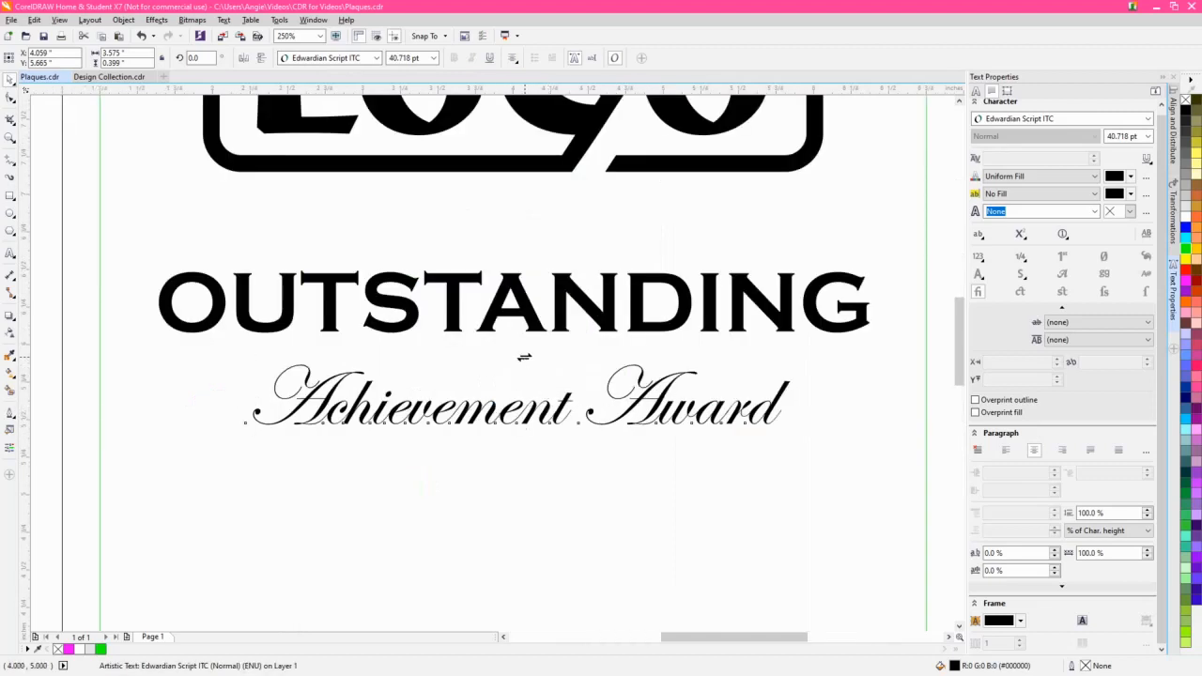
{"action": "left_click", "coordinate": [550, 406]}
Try rotating Achievement Award, undo it, then enlarge the line to about 49.8 pt
{"action": "left_click", "coordinate": [565, 401]}
{"action": "left_click_drag", "start_coordinate": [791, 363], "coordinate": [744, 246]}
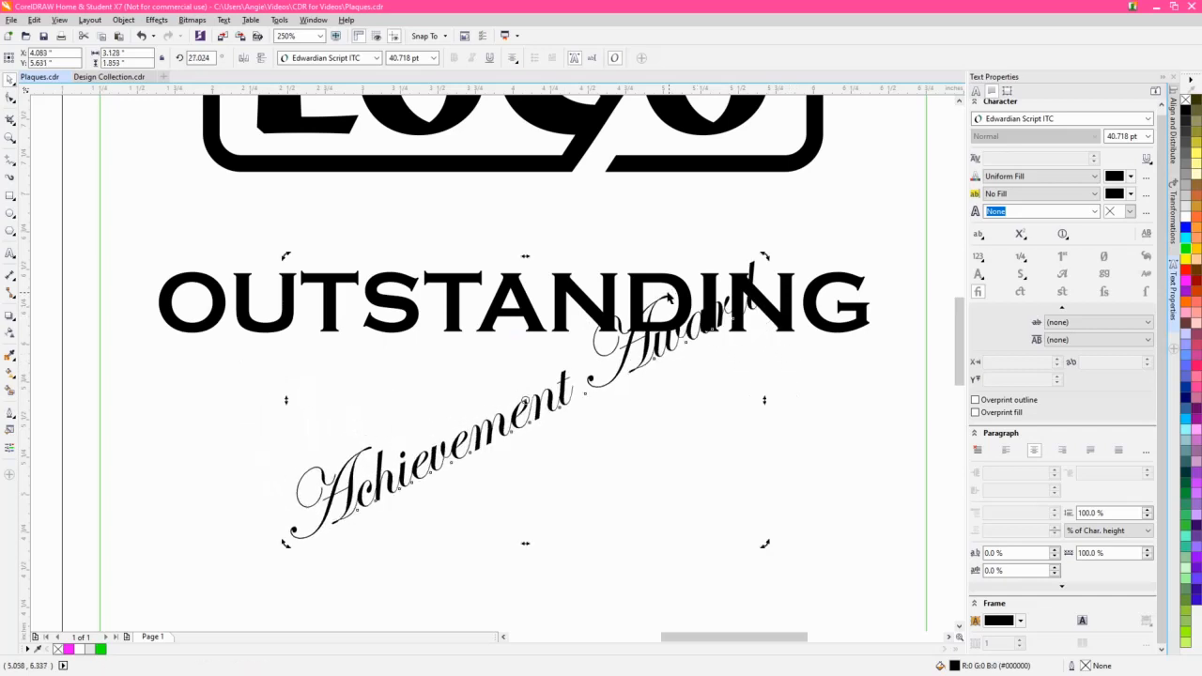
{"action": "key", "text": "ctrl+z"}
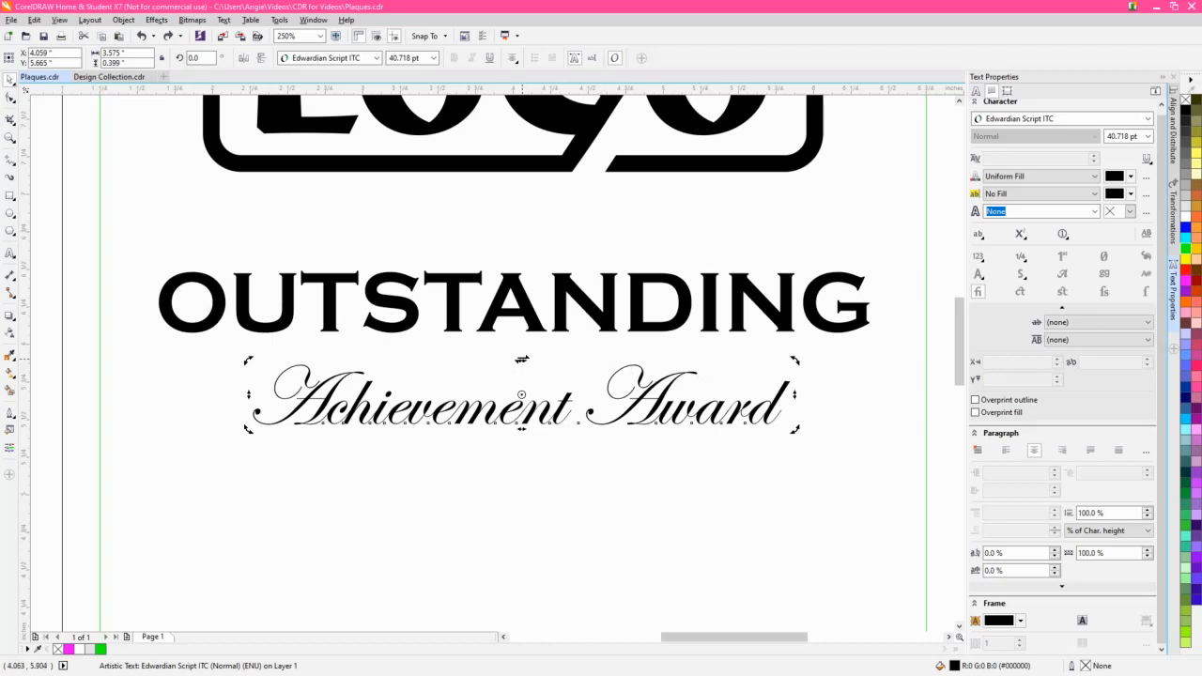
{"action": "mouse_move", "coordinate": [522, 359]}
{"action": "left_mouse_down"}
{"action": "mouse_move", "coordinate": [435, 346]}
{"action": "mouse_move", "coordinate": [515, 359]}
{"action": "left_mouse_up"}
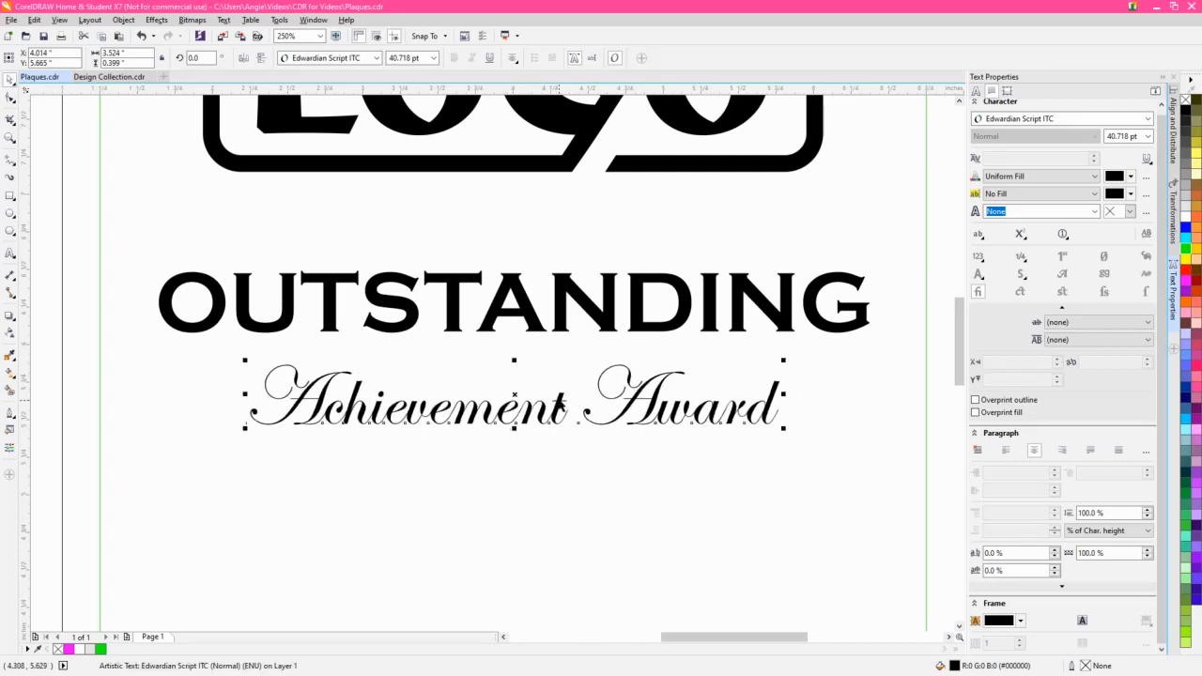
{"action": "mouse_move", "coordinate": [785, 429]}
{"action": "left_mouse_down"}
{"action": "mouse_move", "coordinate": [848, 451]}
{"action": "mouse_move", "coordinate": [833, 456]}
{"action": "left_mouse_up"}
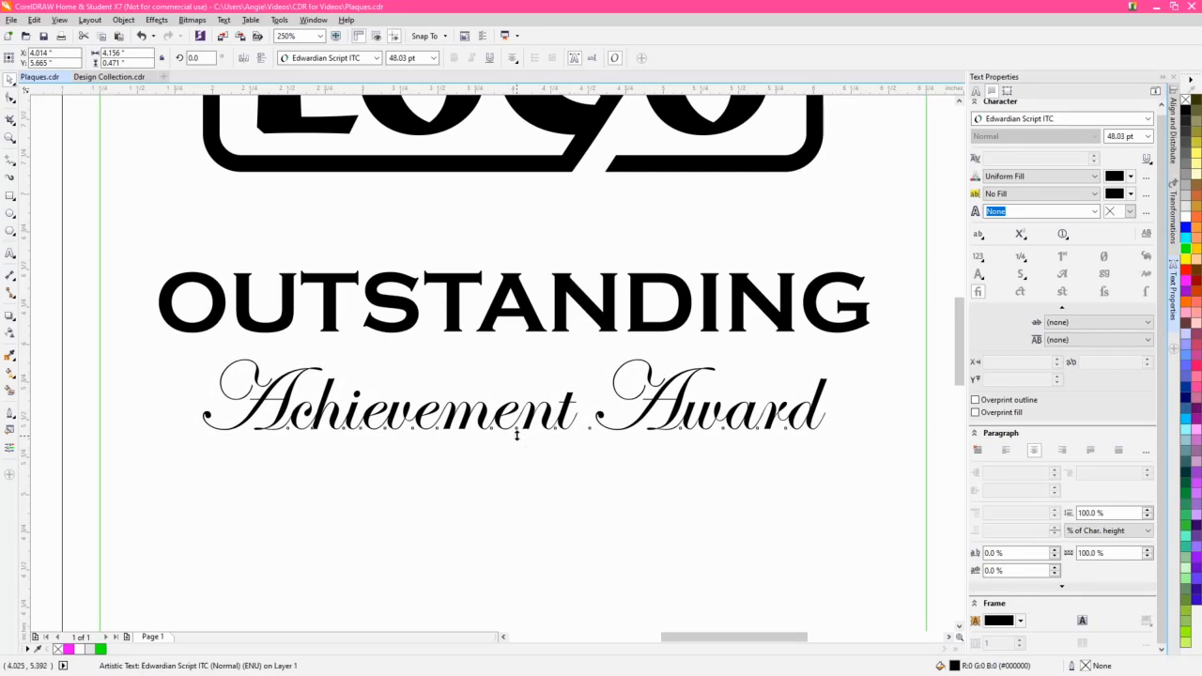
{"action": "left_click_drag", "start_coordinate": [517, 435], "coordinate": [518, 440]}
{"action": "scroll", "coordinate": [518, 438], "scroll_direction": "down", "scroll_amount": 2}
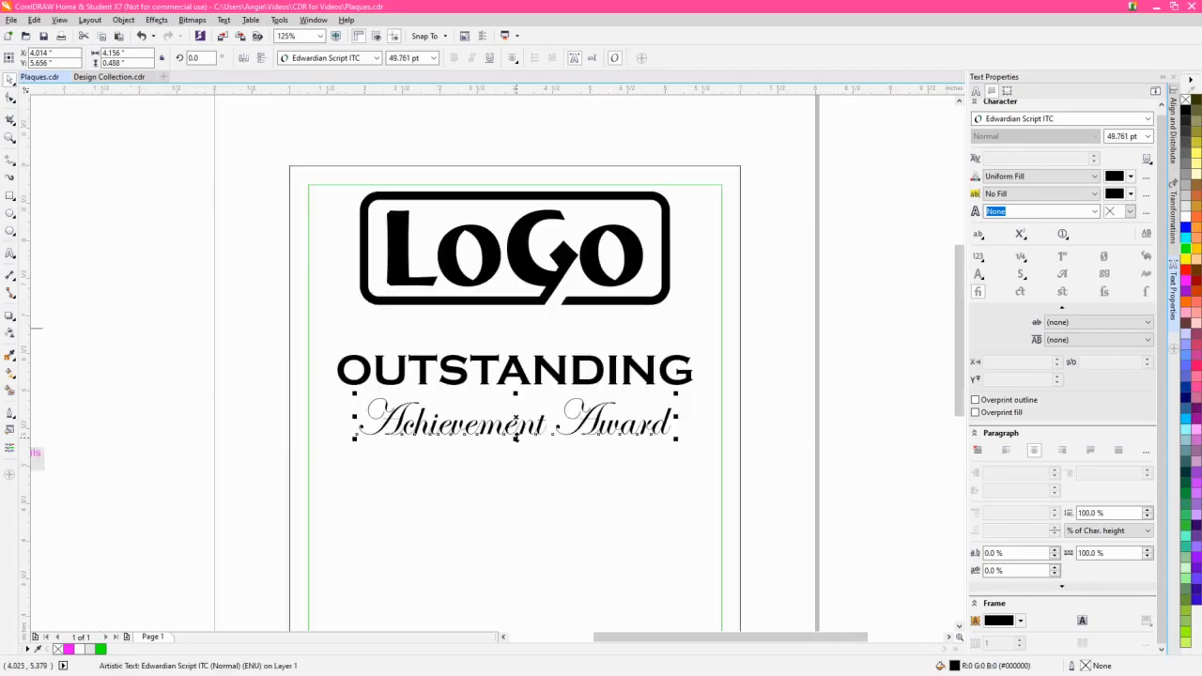
Centre OUTSTANDING and Achievement Award on each other, group them, and centre the group on the page
{"action": "left_click", "coordinate": [606, 373], "text": "shift"}
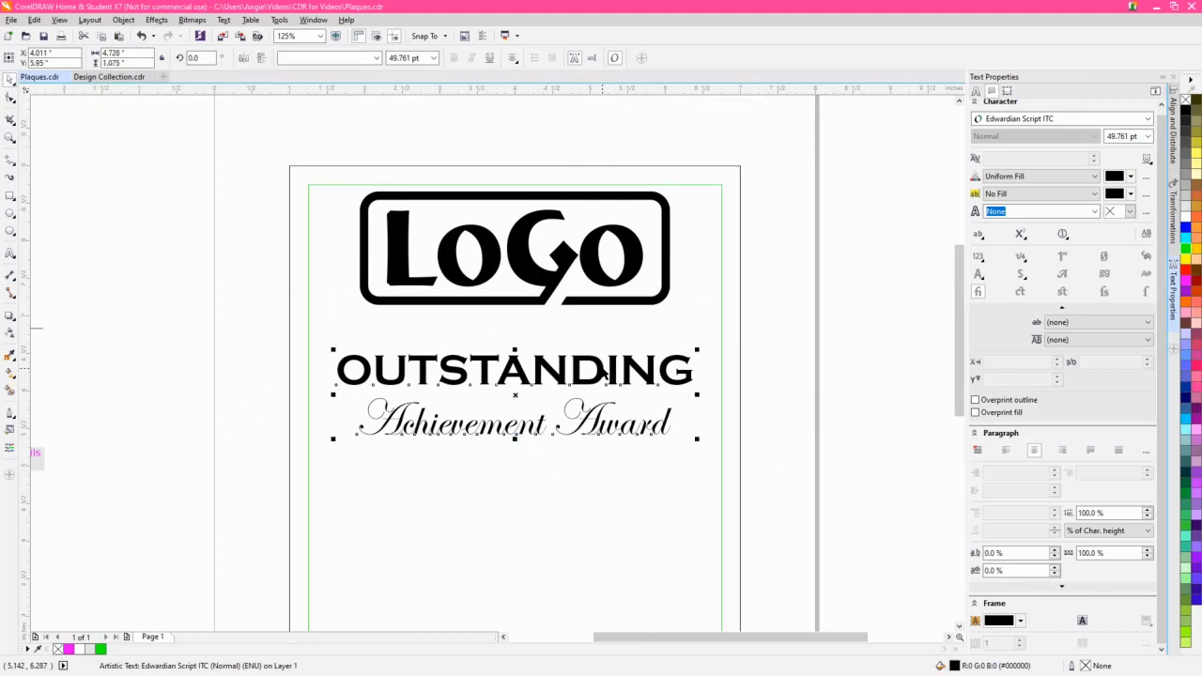
{"action": "left_click", "coordinate": [1175, 139]}
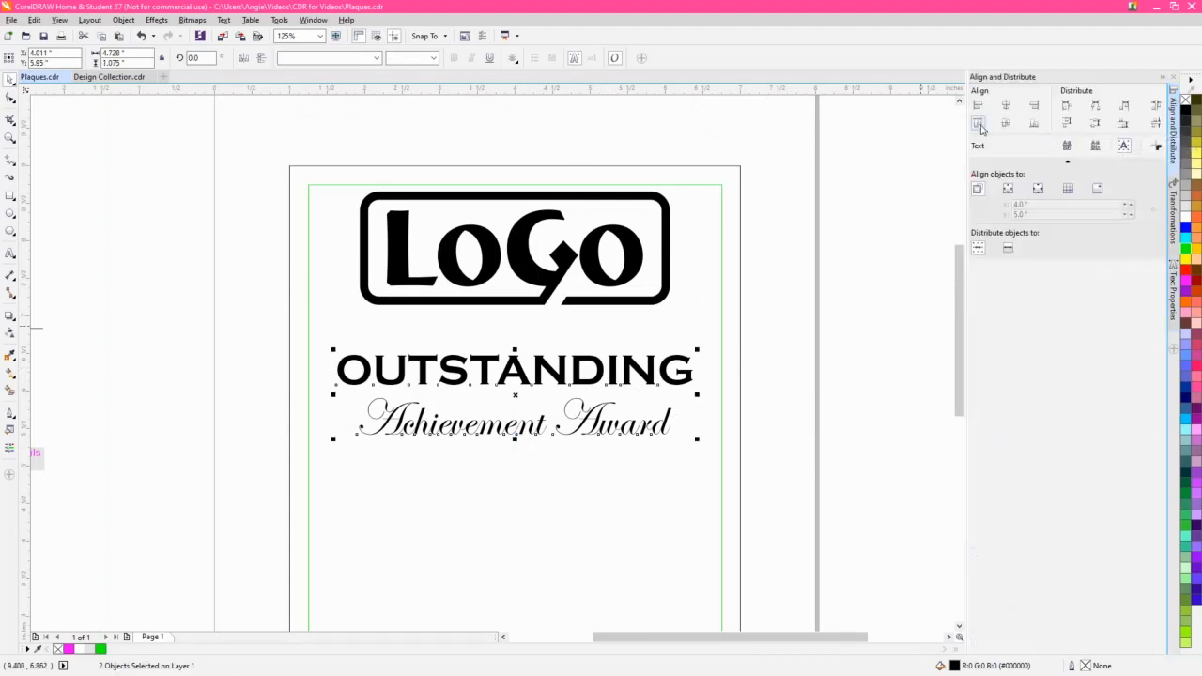
{"action": "left_click", "coordinate": [1006, 107]}
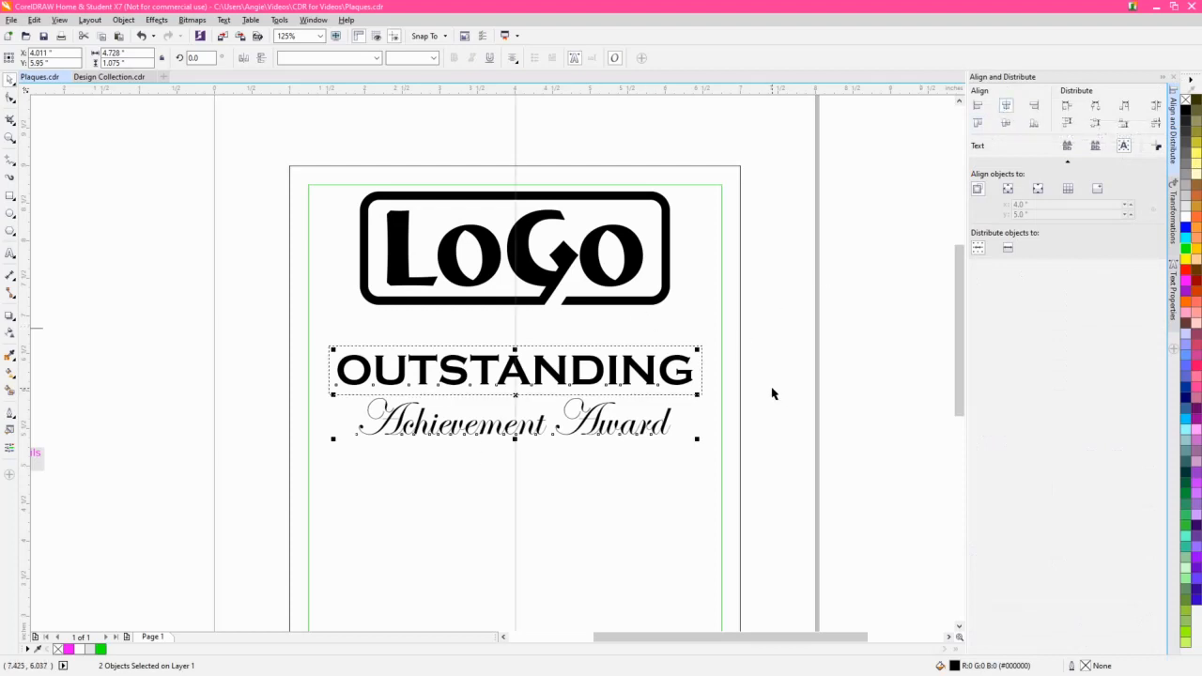
{"action": "left_click", "coordinate": [797, 405]}
{"action": "scroll", "coordinate": [569, 396], "scroll_direction": "up", "scroll_amount": 2}
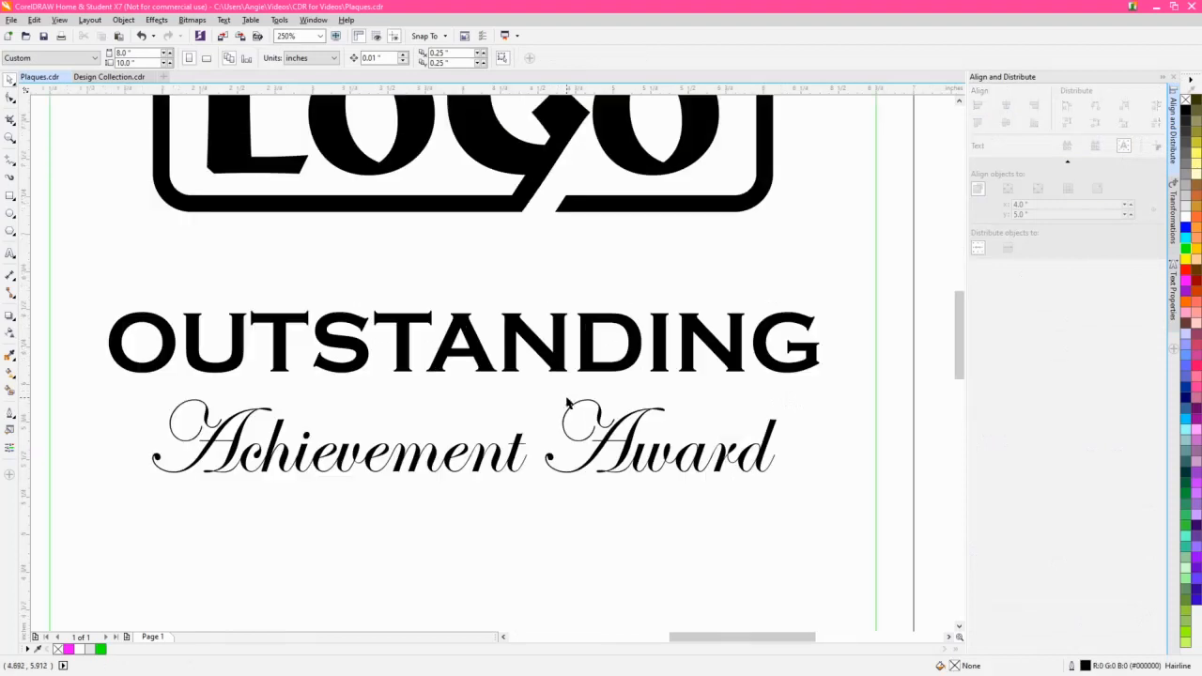
{"action": "left_click", "coordinate": [612, 434]}
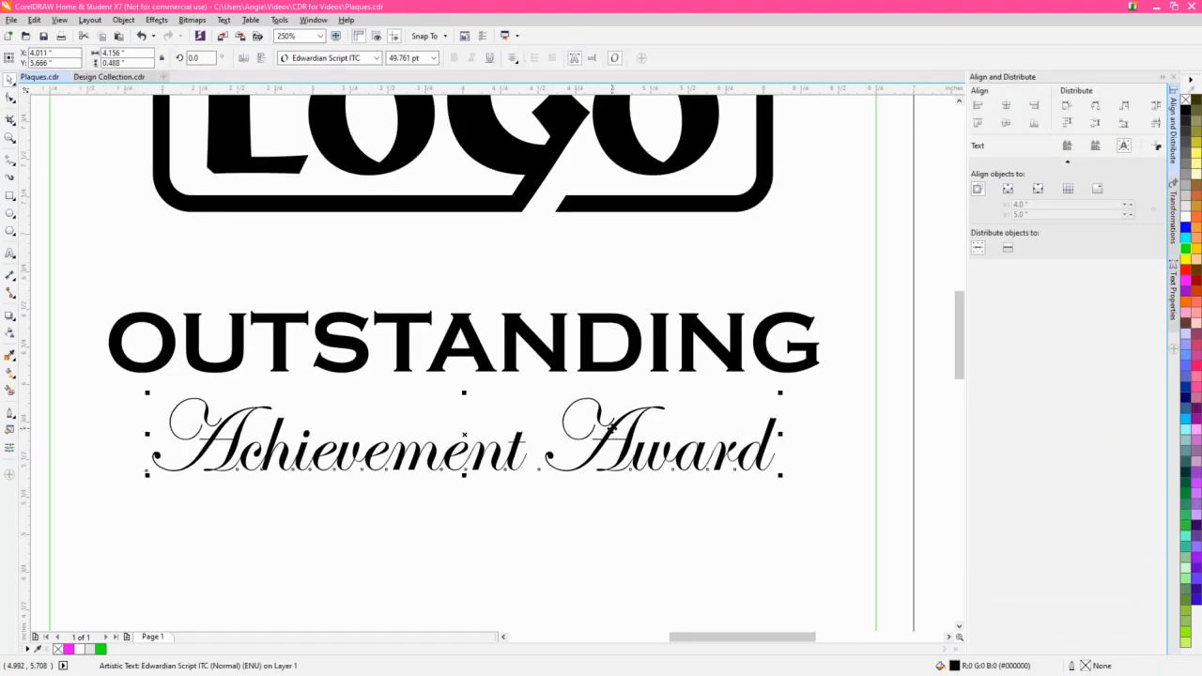
{"action": "left_click", "coordinate": [620, 340], "text": "shift"}
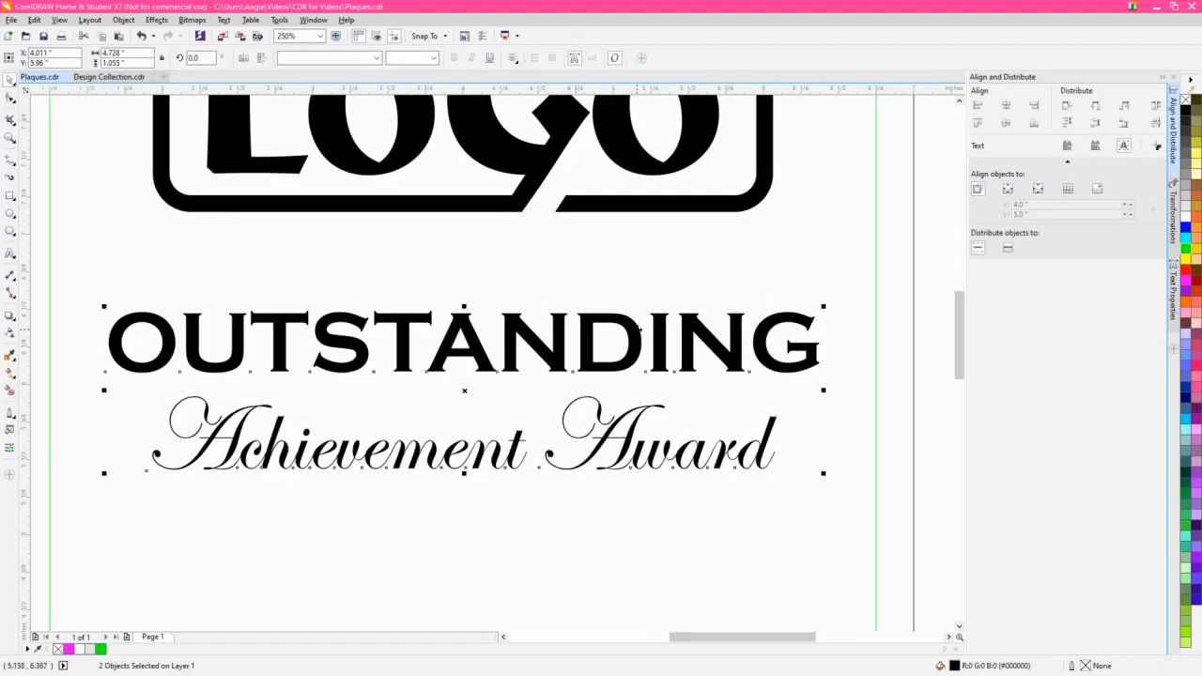
{"action": "scroll", "coordinate": [711, 440], "scroll_direction": "down", "scroll_amount": 2}
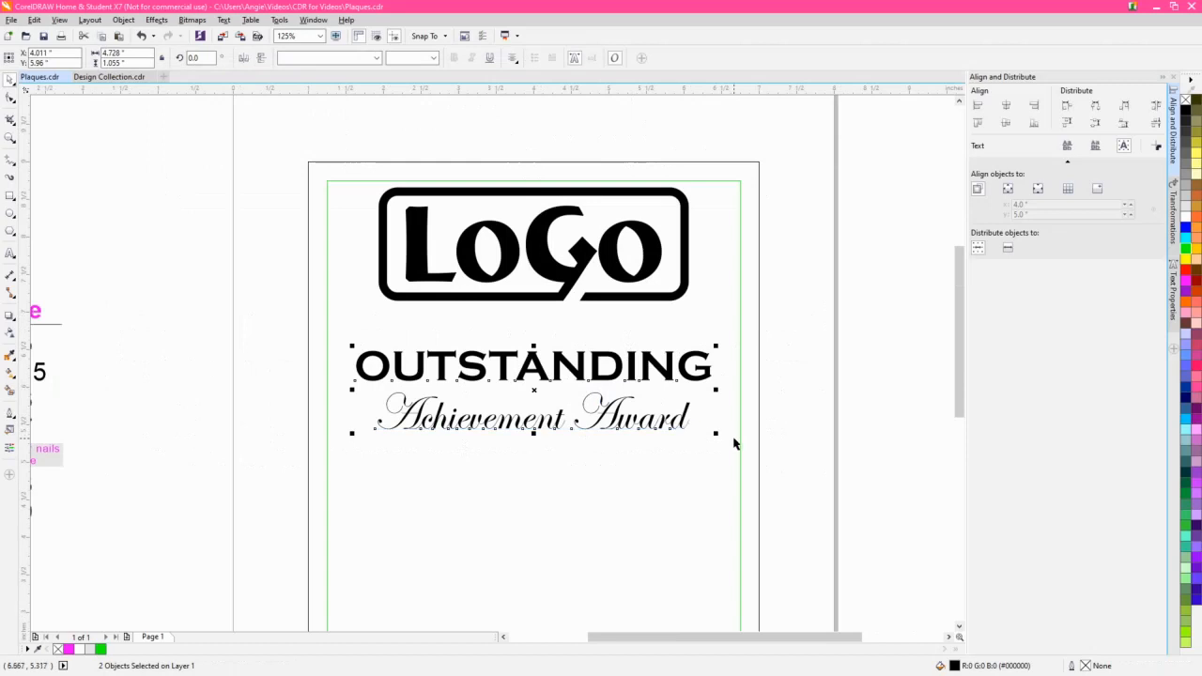
{"action": "key", "text": "ctrl+g"}
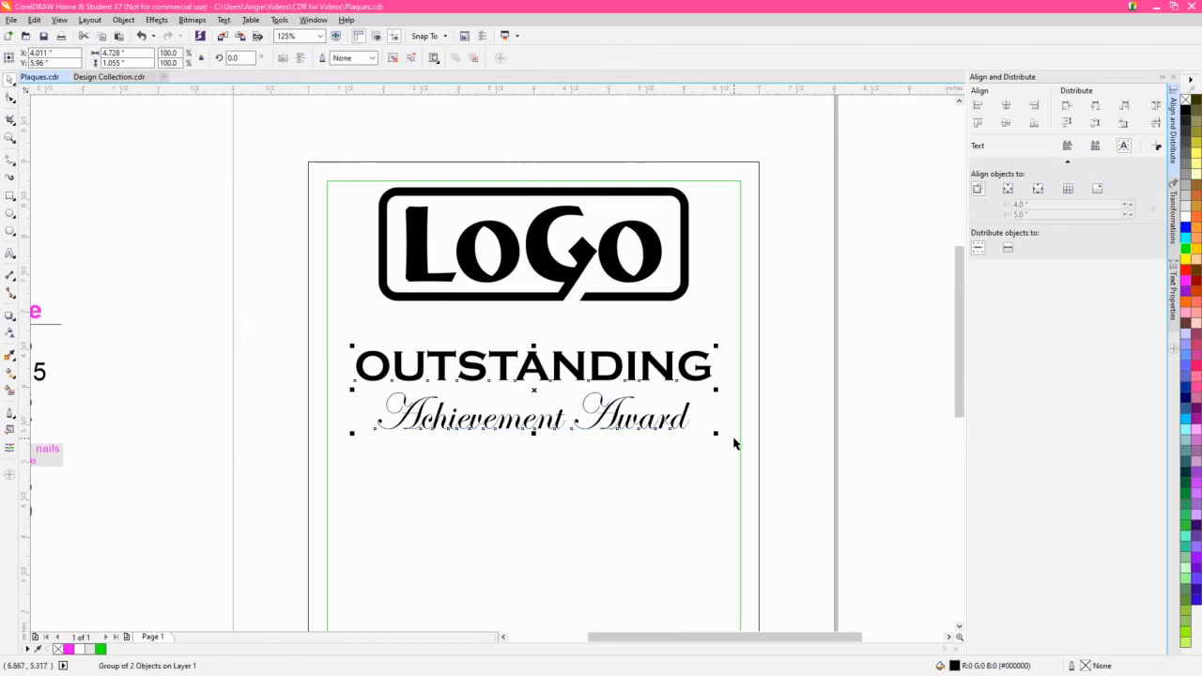
{"action": "left_click", "coordinate": [619, 472], "text": "shift"}
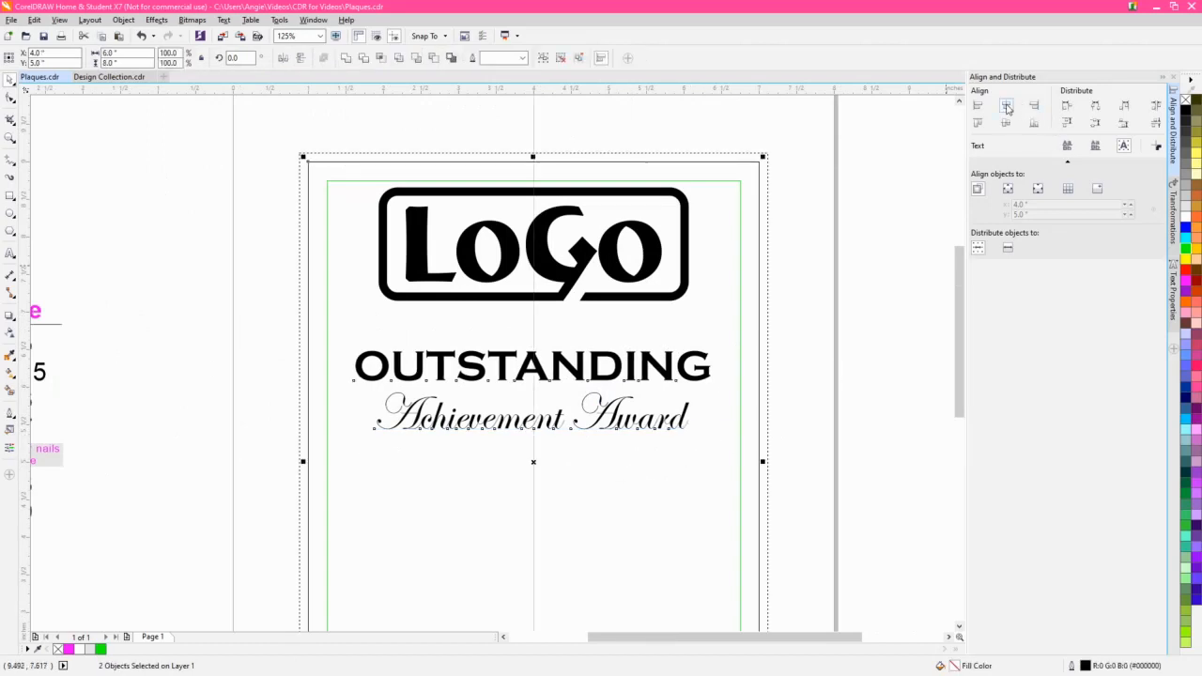
{"action": "left_click", "coordinate": [829, 427]}
Shrink the LoGo emblem to about 79% size
{"action": "scroll", "coordinate": [830, 432], "scroll_direction": "down", "scroll_amount": 2}
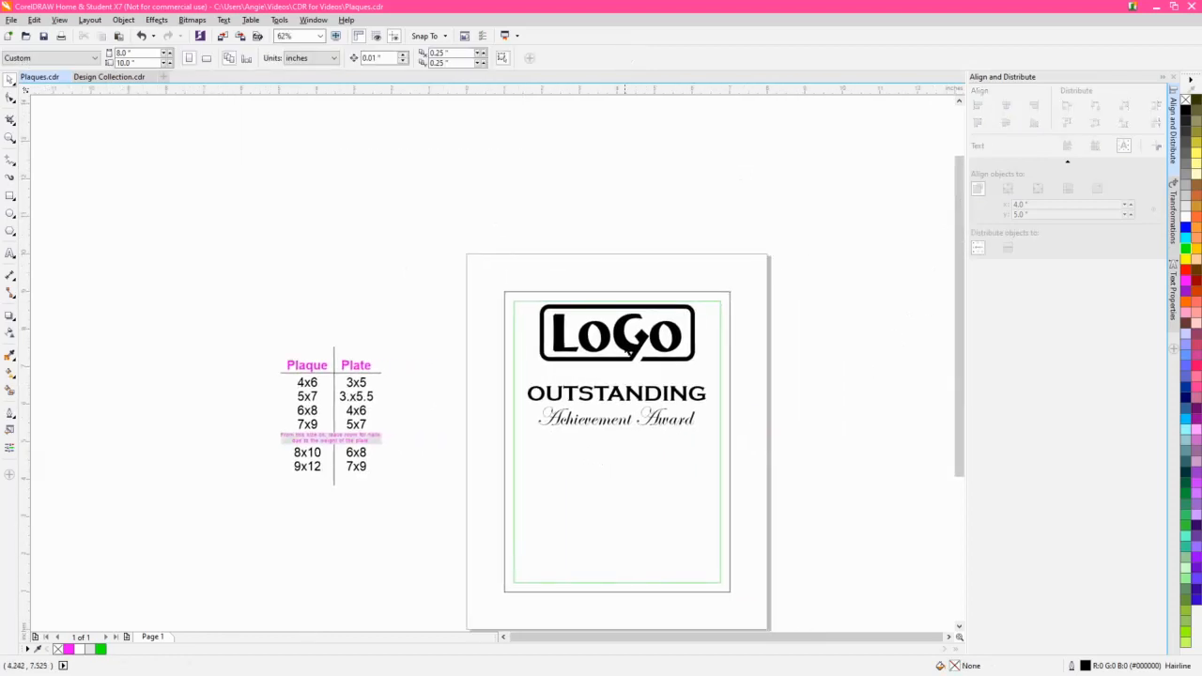
{"action": "left_click", "coordinate": [645, 341]}
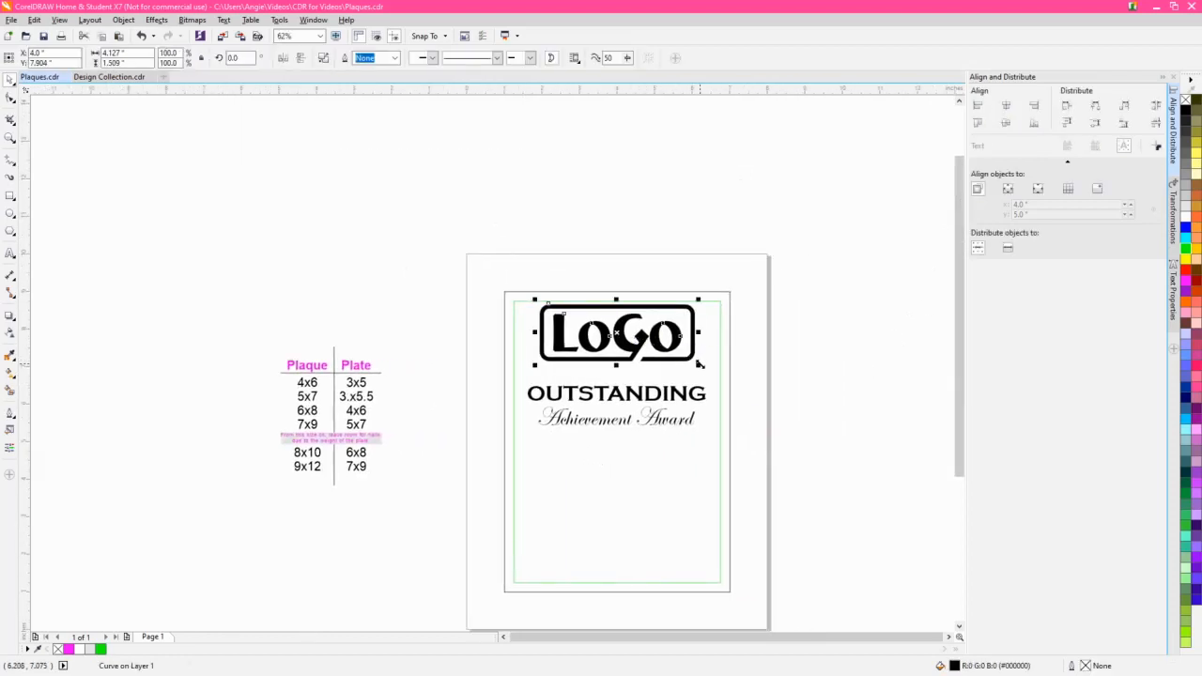
{"action": "left_click_drag", "start_coordinate": [699, 365], "coordinate": [684, 364]}
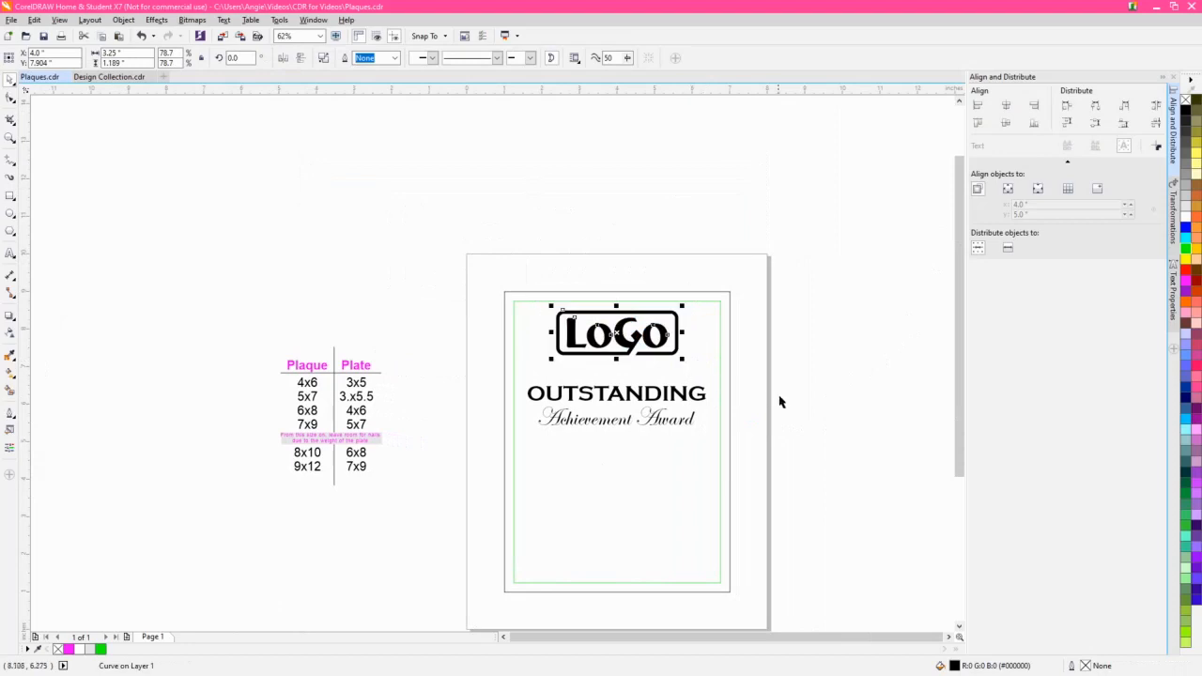
{"action": "left_click", "coordinate": [778, 448]}
{"action": "left_click_drag", "start_coordinate": [779, 448], "coordinate": [732, 408]}
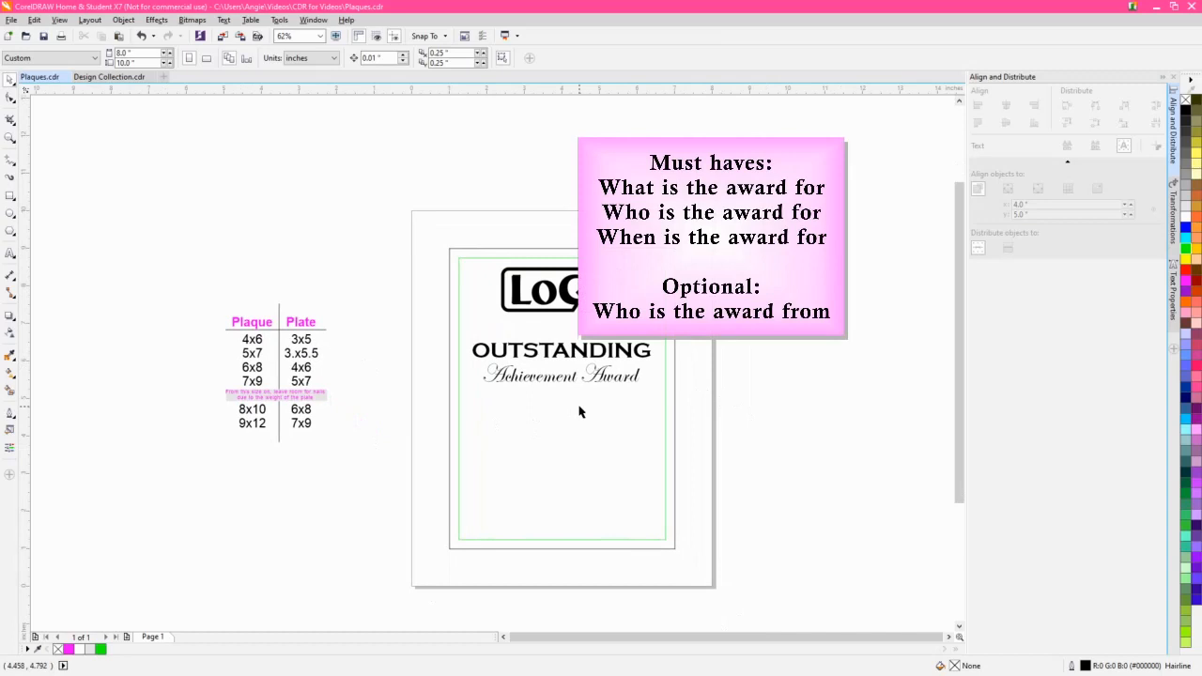
Add the recipient's full name as centre-aligned text under Achievement Award
{"action": "left_click", "coordinate": [11, 254]}
{"action": "left_click", "coordinate": [521, 423]}
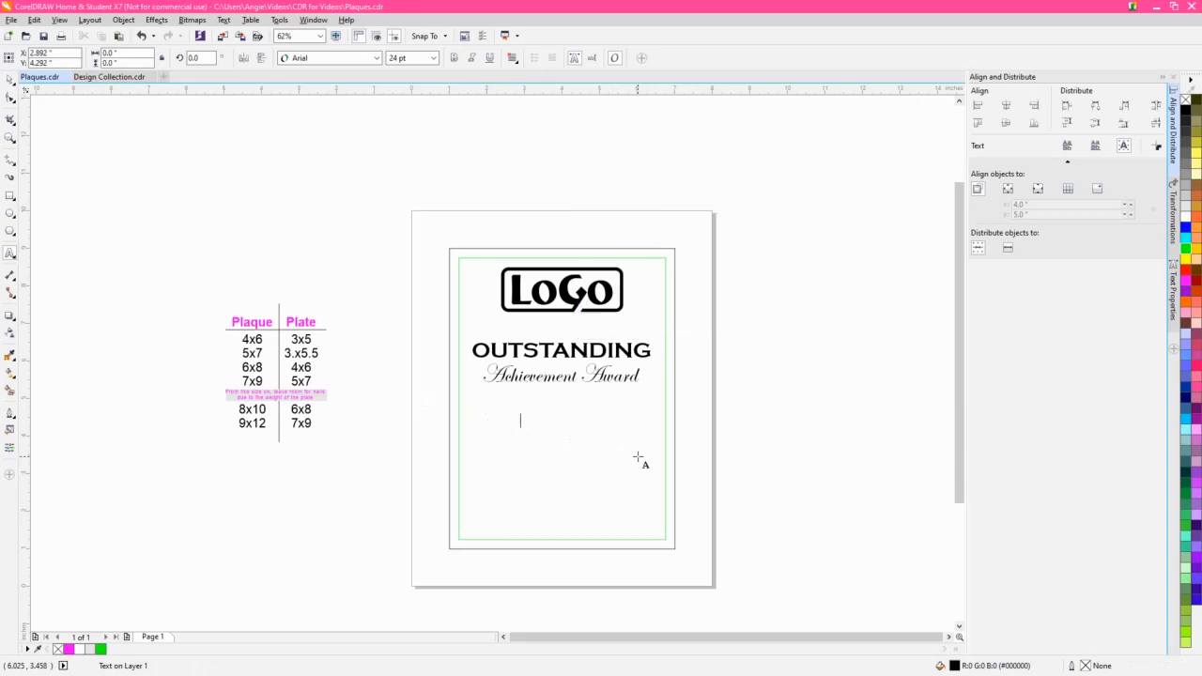
{"action": "type", "text": "Michael"}
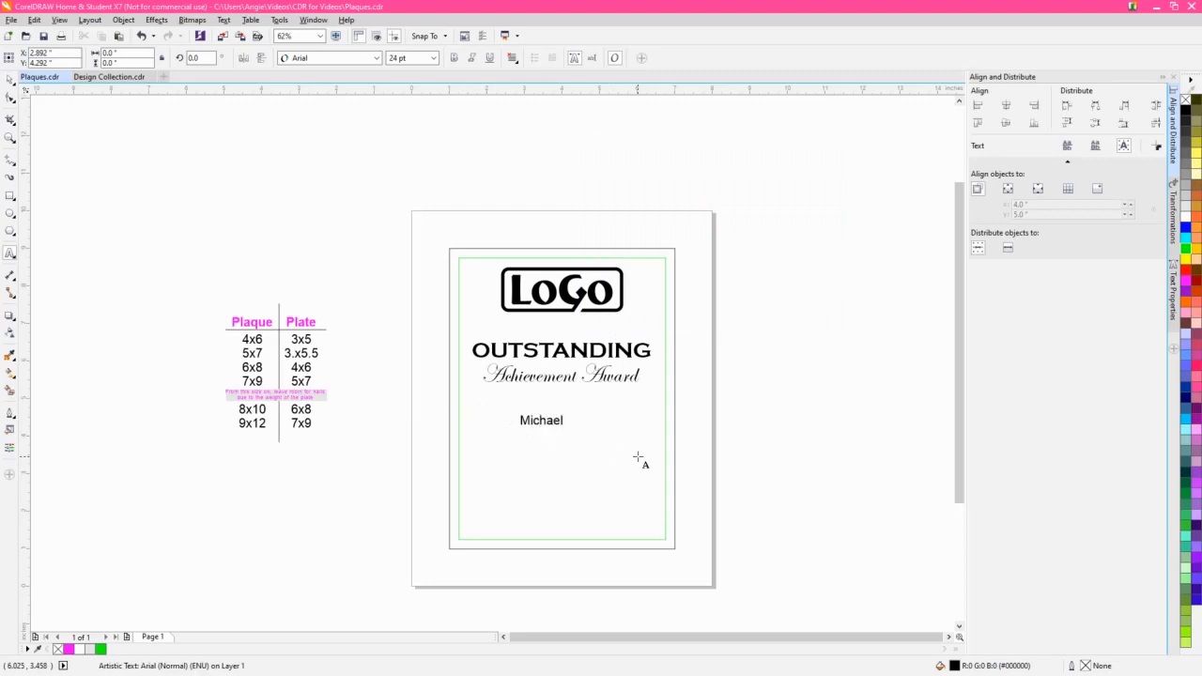
{"action": "left_click", "coordinate": [10, 81]}
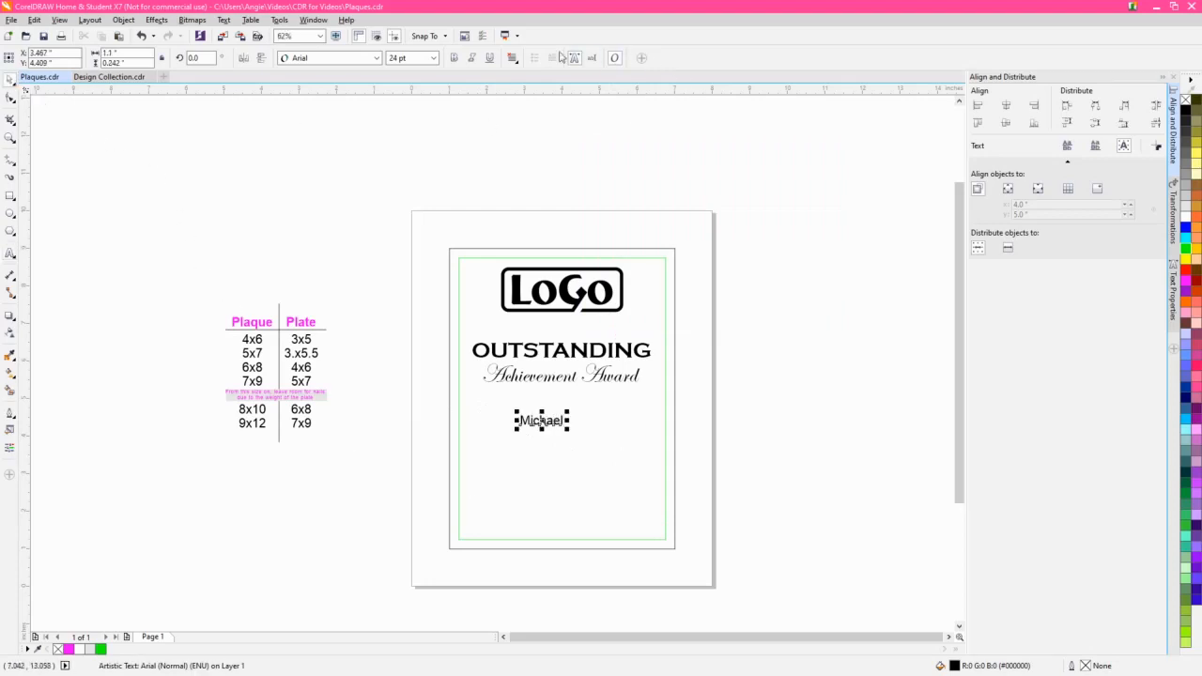
{"action": "left_click", "coordinate": [517, 58]}
{"action": "left_click", "coordinate": [542, 101]}
{"action": "double_click", "coordinate": [554, 420]}
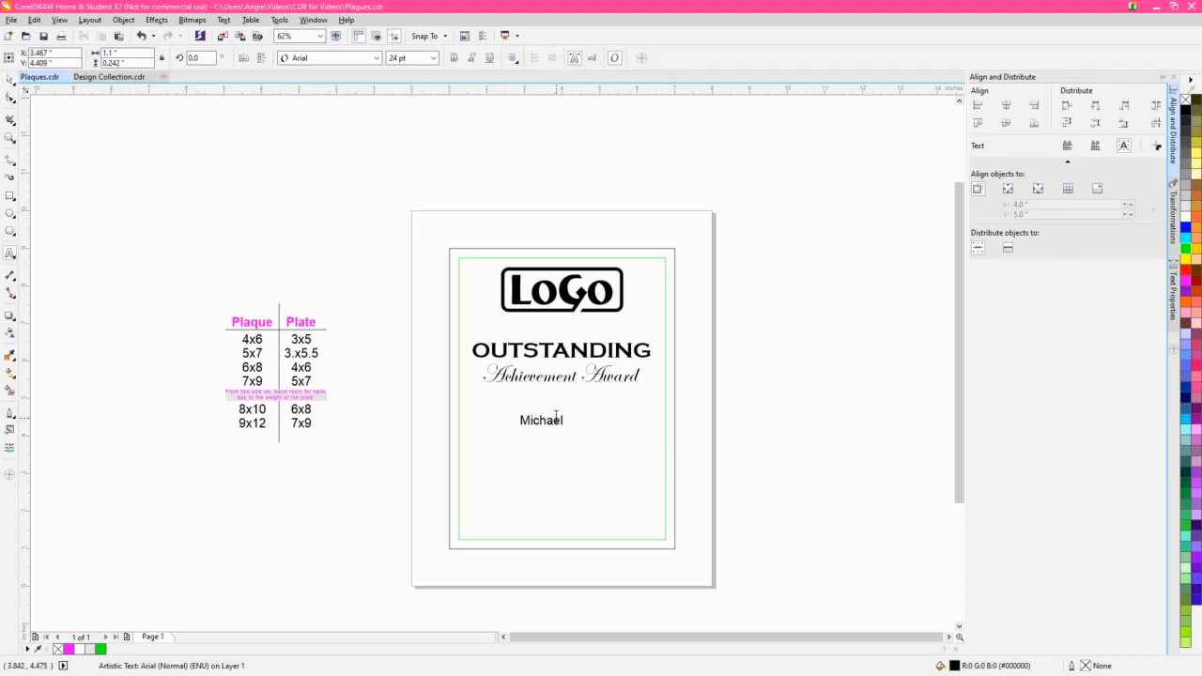
{"action": "type", "text": "Lopez"}
{"action": "key", "text": "ctrl+space"}
{"action": "left_click_drag", "start_coordinate": [563, 425], "coordinate": [583, 419]}
{"action": "left_click_drag", "start_coordinate": [791, 427], "coordinate": [705, 411]}
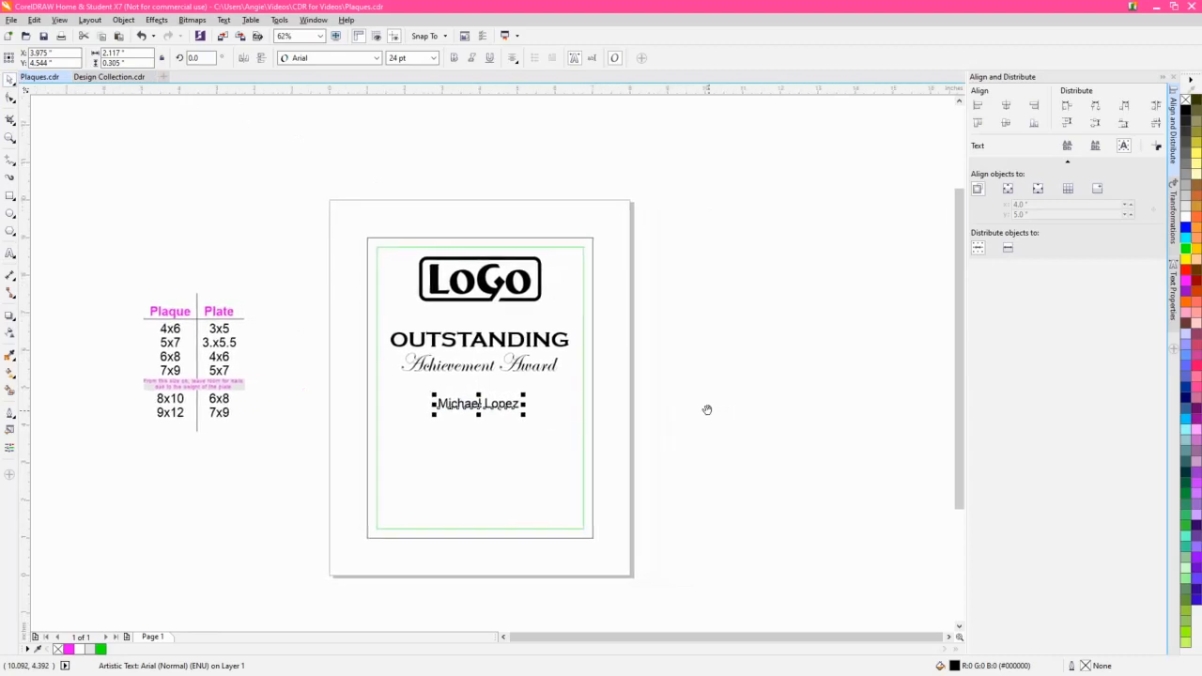
Set the name in Goudy Handtooled and enlarge it to about 46 pt
{"action": "left_click", "coordinate": [317, 60]}
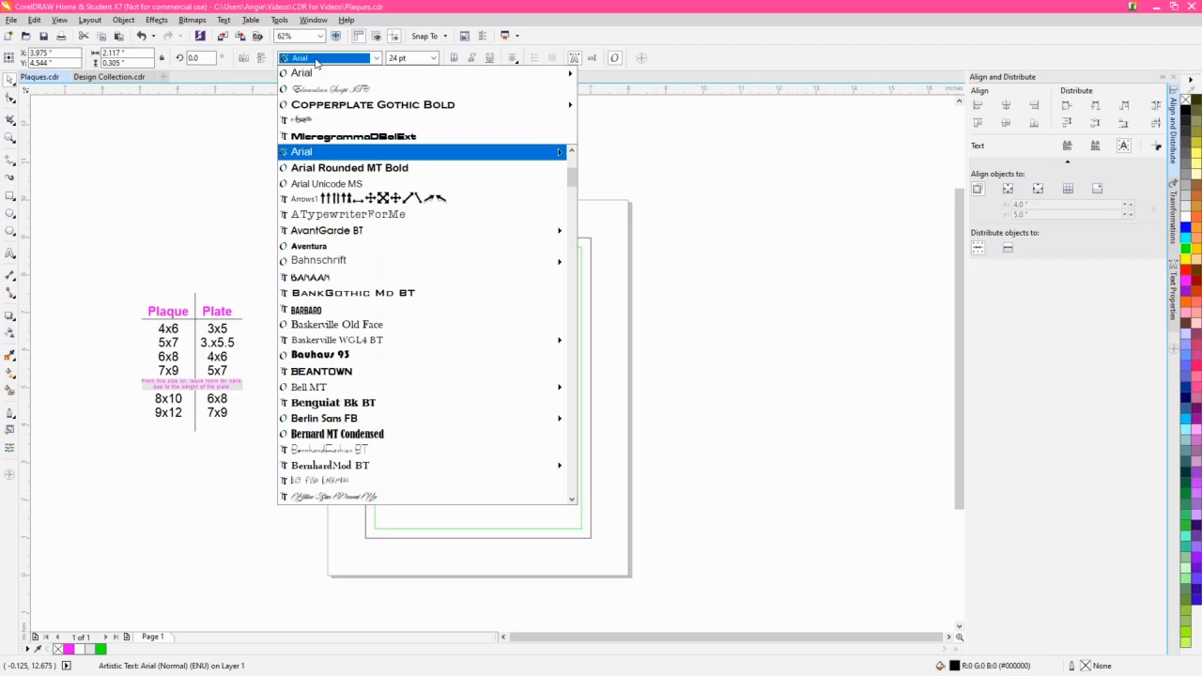
{"action": "type", "text": "gou"}
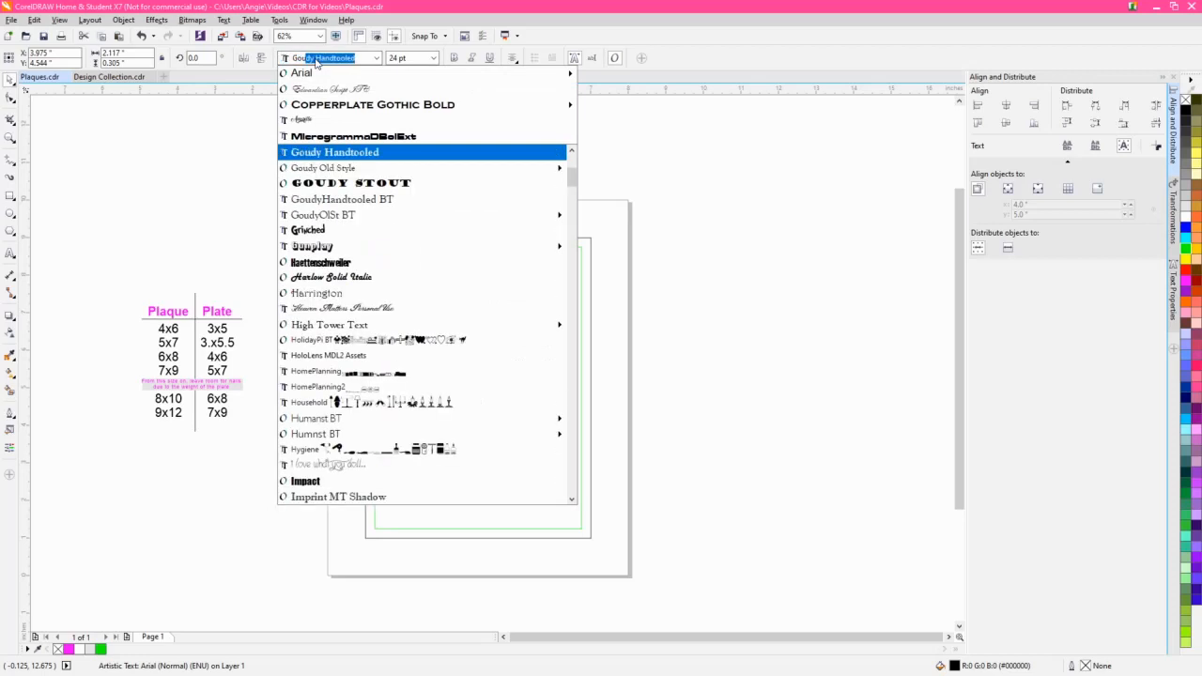
{"action": "key", "text": "Return"}
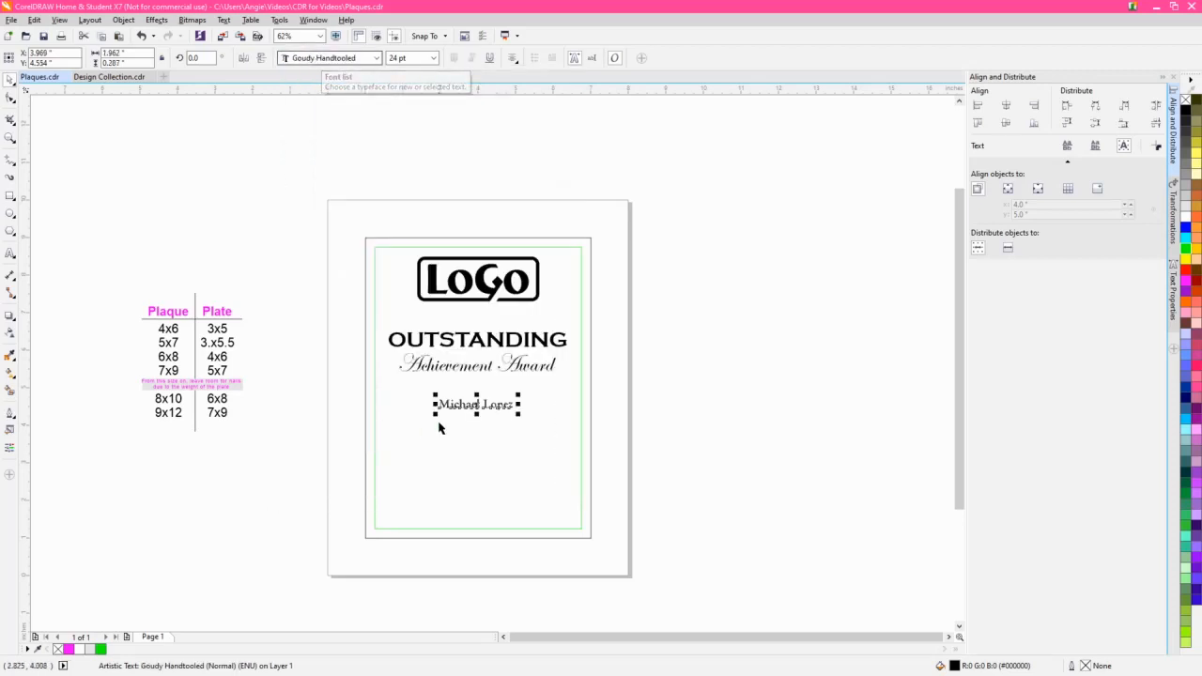
{"action": "scroll", "coordinate": [538, 387], "scroll_direction": "up", "scroll_amount": 2}
{"action": "left_click_drag", "start_coordinate": [496, 441], "coordinate": [565, 465]}
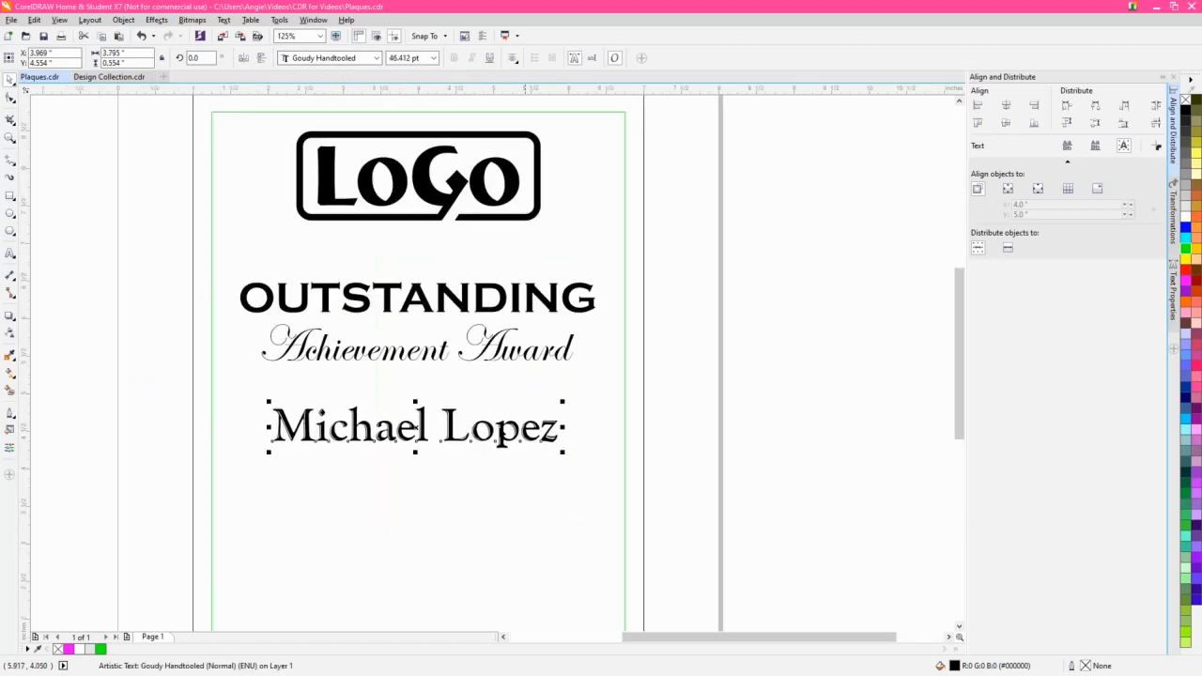
{"action": "left_click", "coordinate": [306, 60]}
{"action": "key", "text": "Return"}
{"action": "left_click", "coordinate": [736, 367]}
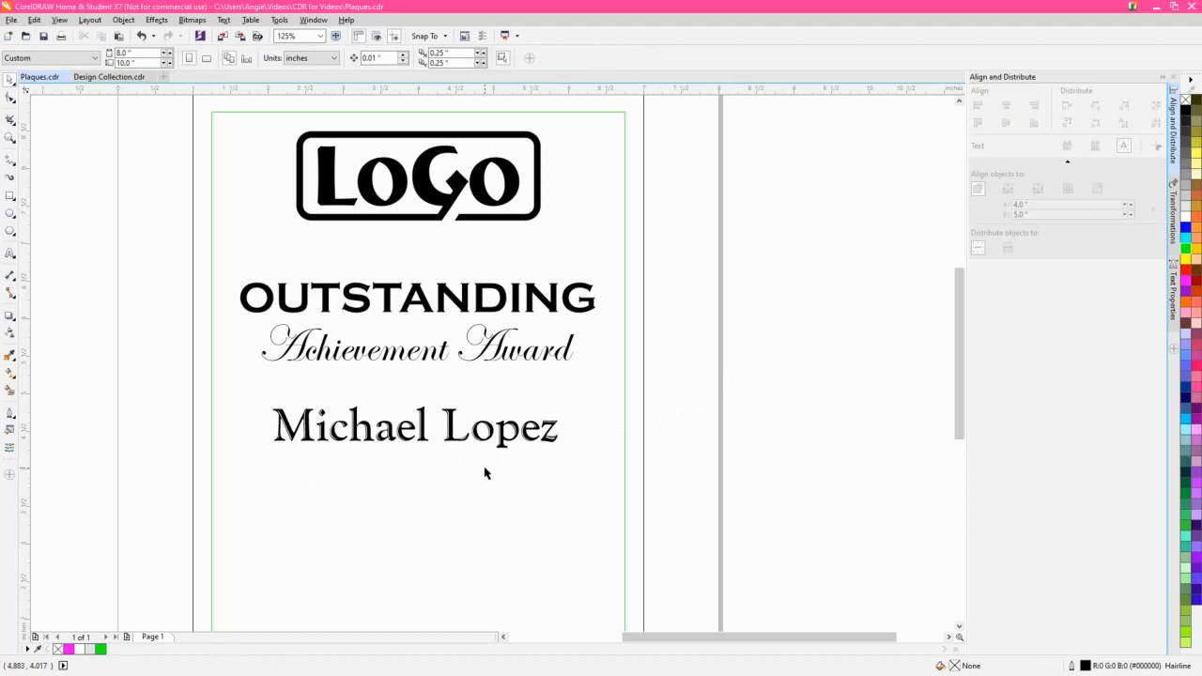
Scale the OUTSTANDING / Achievement Award group down to about 95%
{"action": "left_click", "coordinate": [518, 354]}
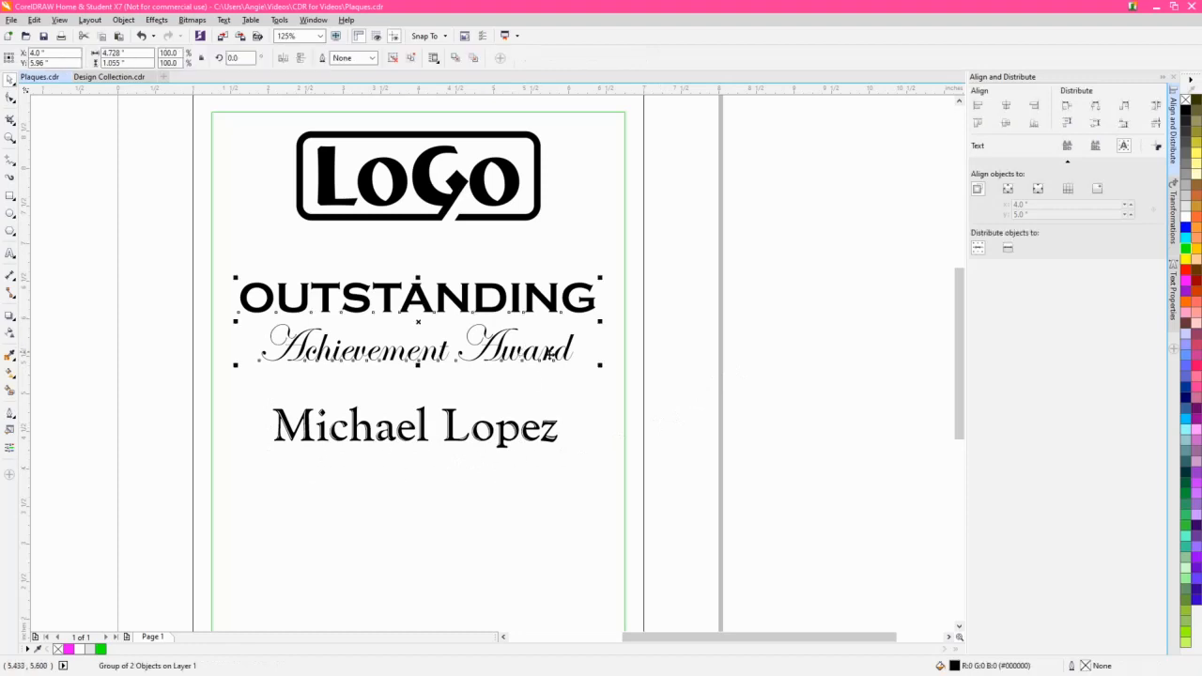
{"action": "left_click_drag", "start_coordinate": [601, 365], "coordinate": [593, 370]}
{"action": "left_click", "coordinate": [683, 365]}
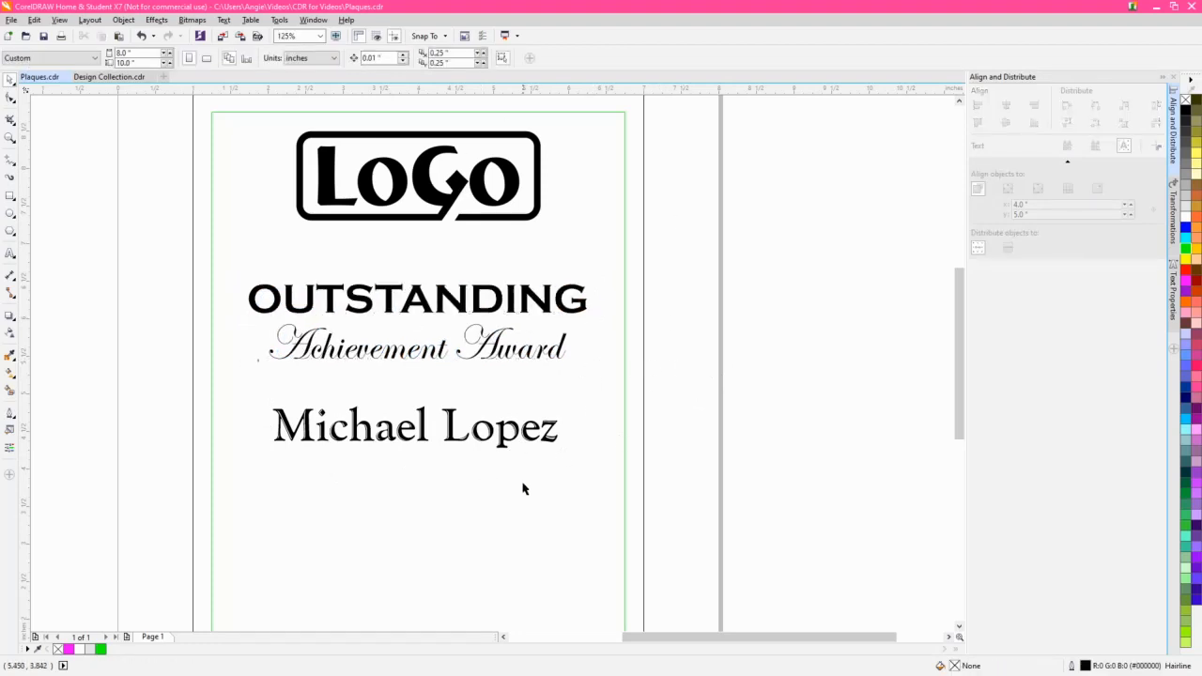
{"action": "scroll", "coordinate": [593, 498], "scroll_direction": "down", "scroll_amount": 1}
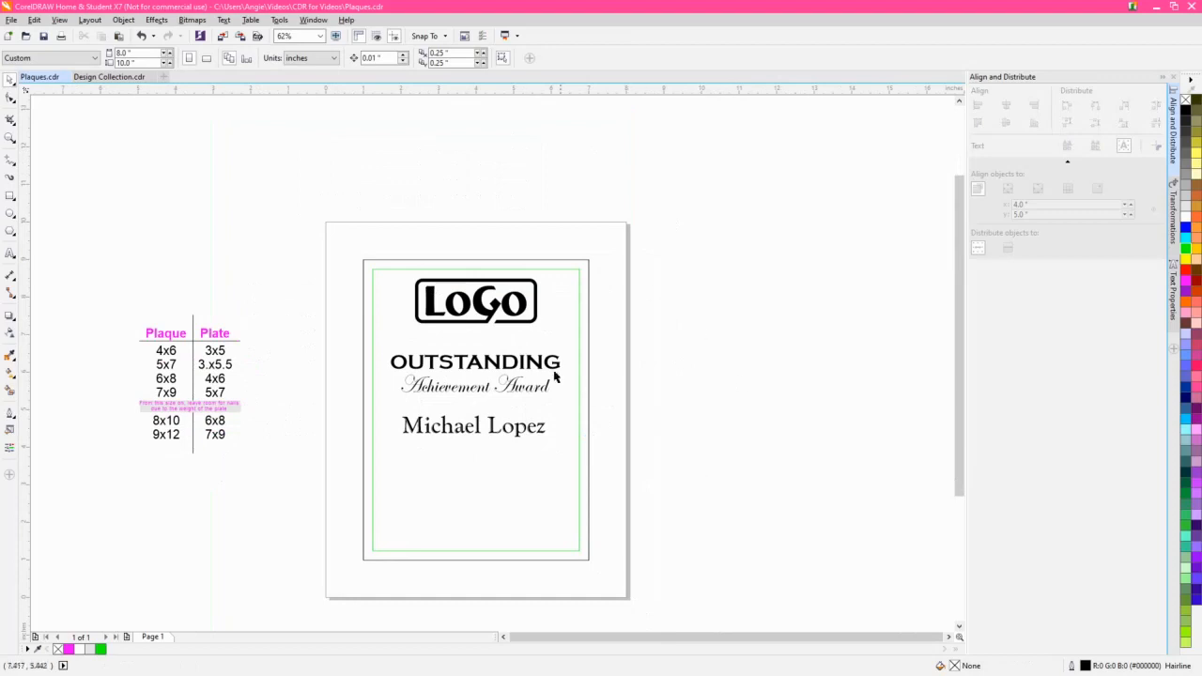
Bring the knotted flourish ornament from Design Collection.cdr into the Plaques.cdr document
{"action": "left_click", "coordinate": [90, 80]}
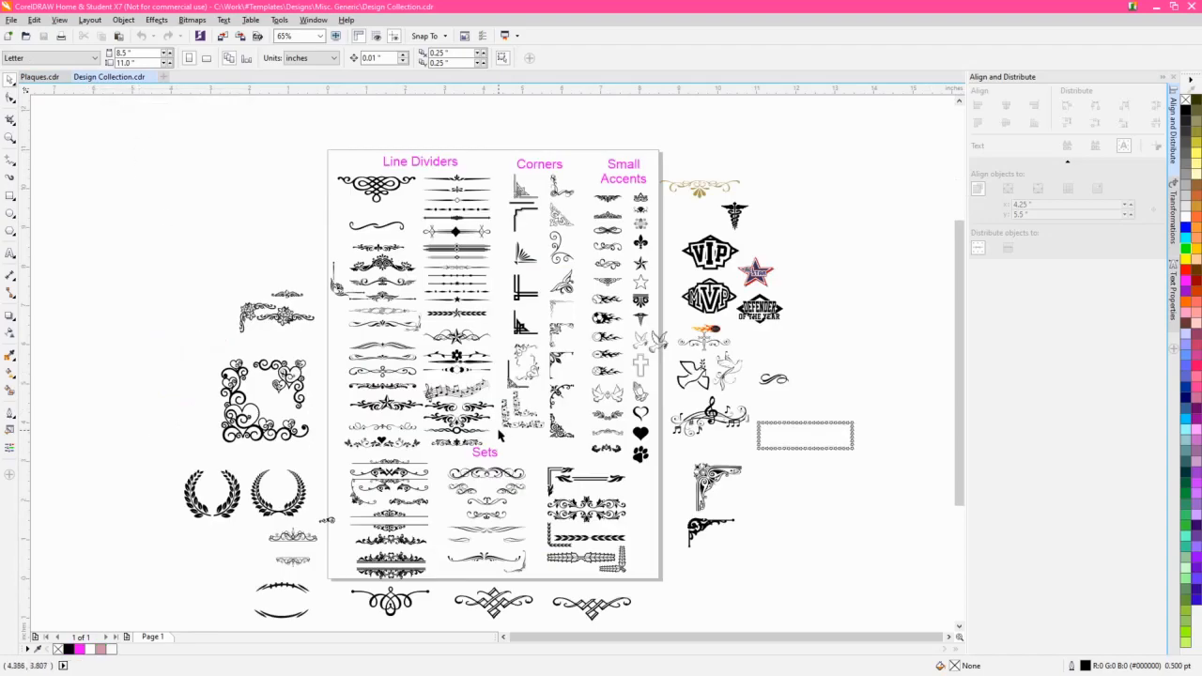
{"action": "scroll", "coordinate": [499, 435], "scroll_direction": "up", "scroll_amount": 2}
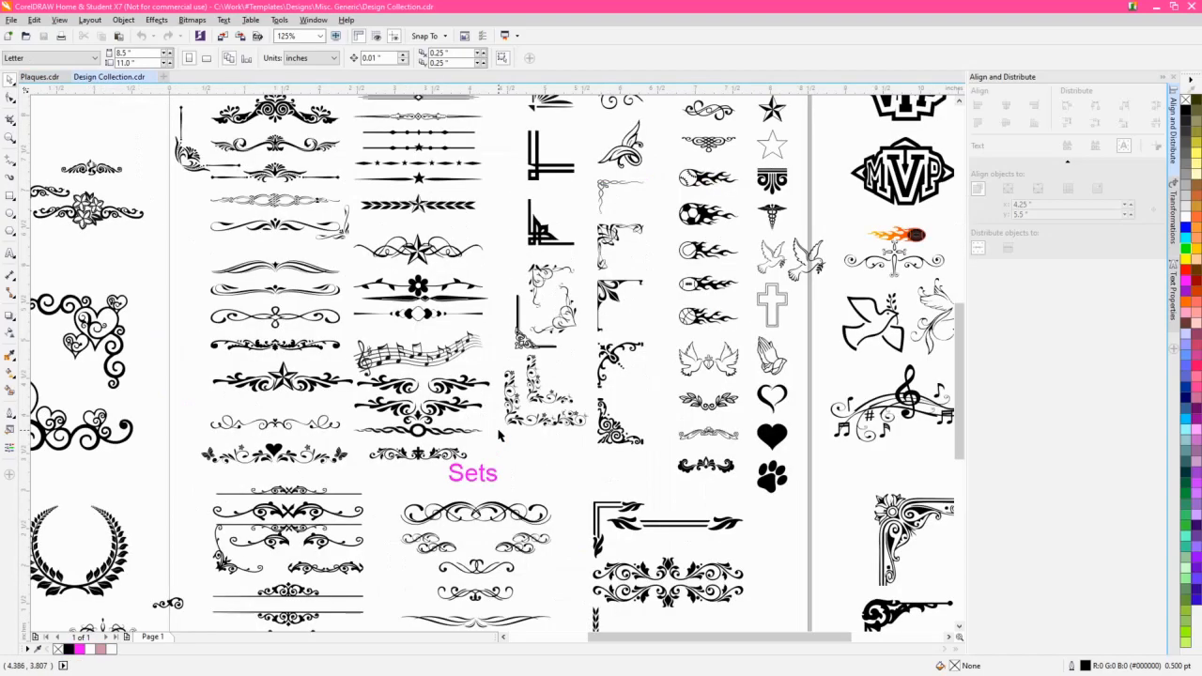
{"action": "left_click_drag", "start_coordinate": [362, 330], "coordinate": [437, 487]}
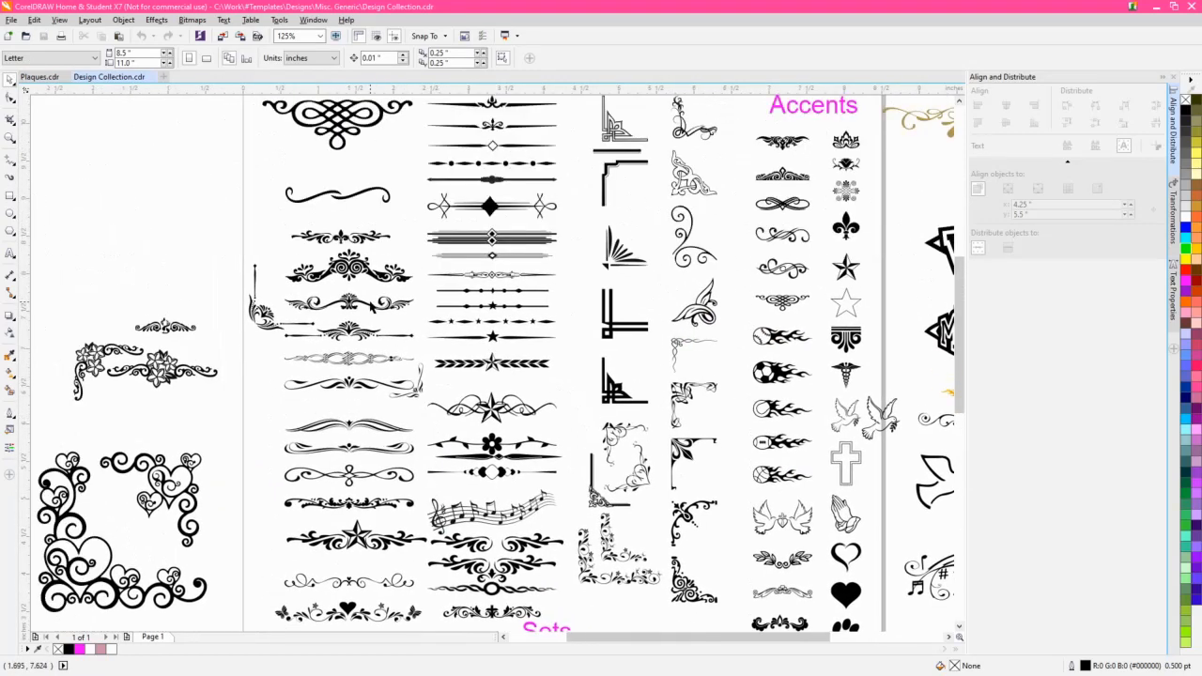
{"action": "left_click", "coordinate": [386, 317]}
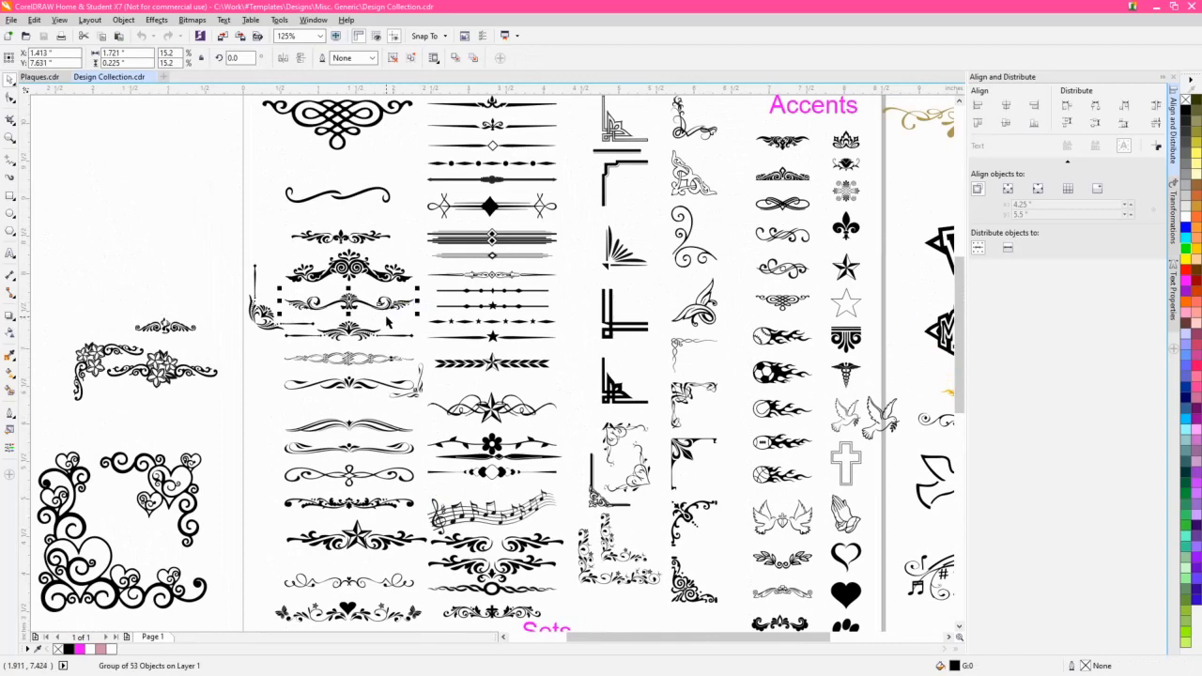
{"action": "scroll", "coordinate": [386, 319], "scroll_direction": "down", "scroll_amount": 1}
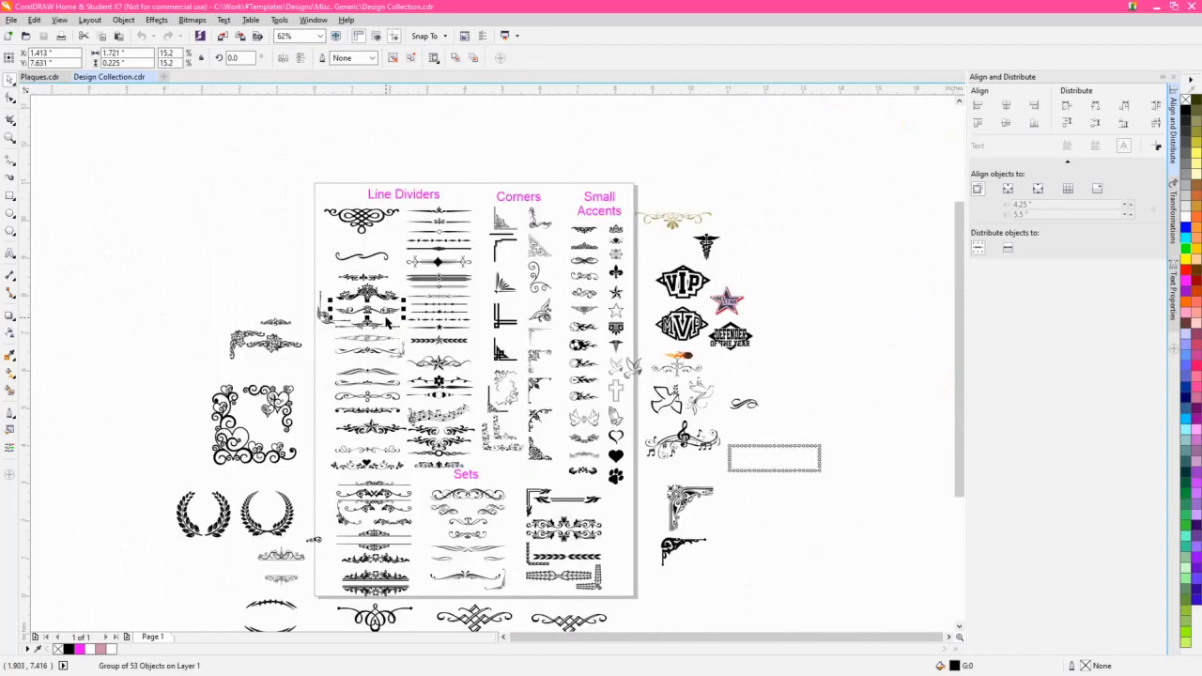
{"action": "scroll", "coordinate": [563, 481], "scroll_direction": "down", "scroll_amount": 3}
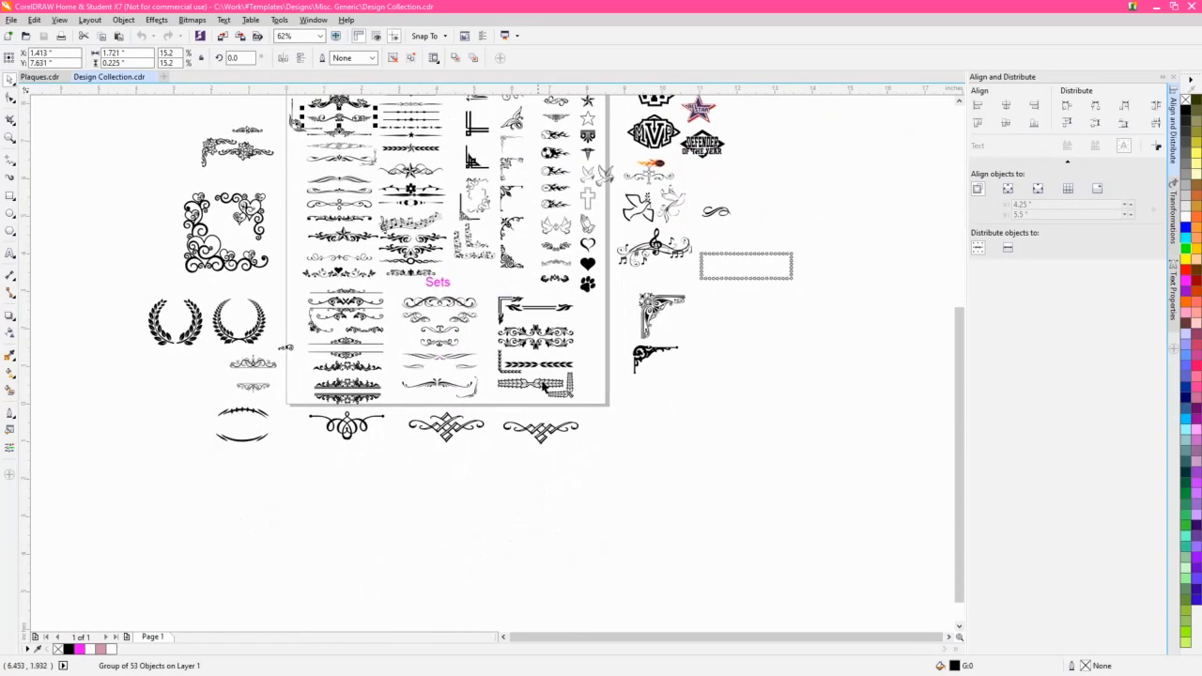
{"action": "left_click", "coordinate": [549, 436]}
{"action": "scroll", "coordinate": [570, 414], "scroll_direction": "up", "scroll_amount": 1}
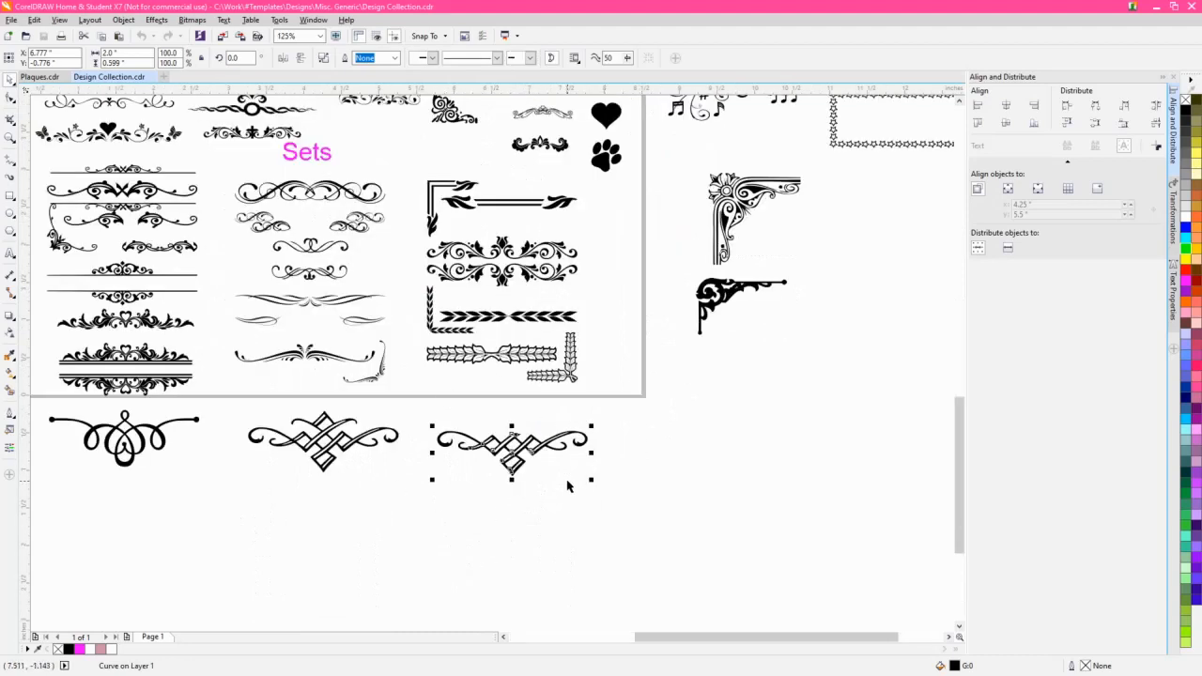
{"action": "left_click", "coordinate": [39, 76]}
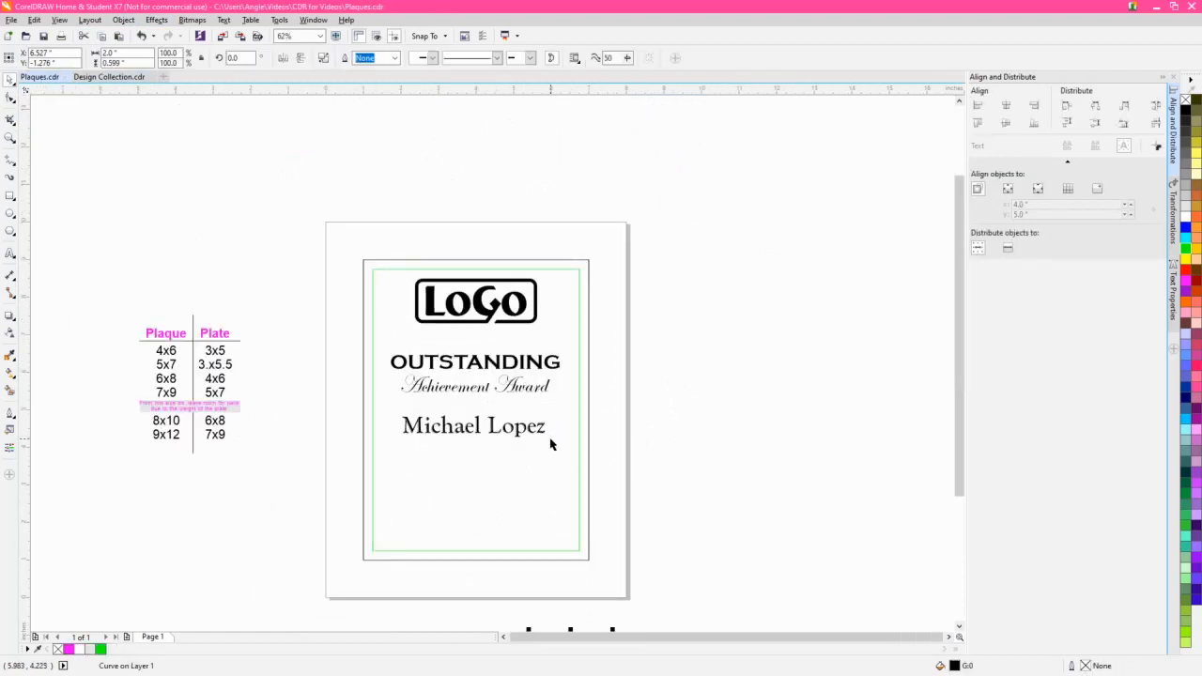
Centre the flourish horizontally just beneath the recipient's name and group the two with Ctrl+G
{"action": "key", "text": "p"}
{"action": "scroll", "coordinate": [457, 464], "scroll_direction": "up", "scroll_amount": 3}
{"action": "scroll", "coordinate": [511, 467], "scroll_direction": "down", "scroll_amount": 1}
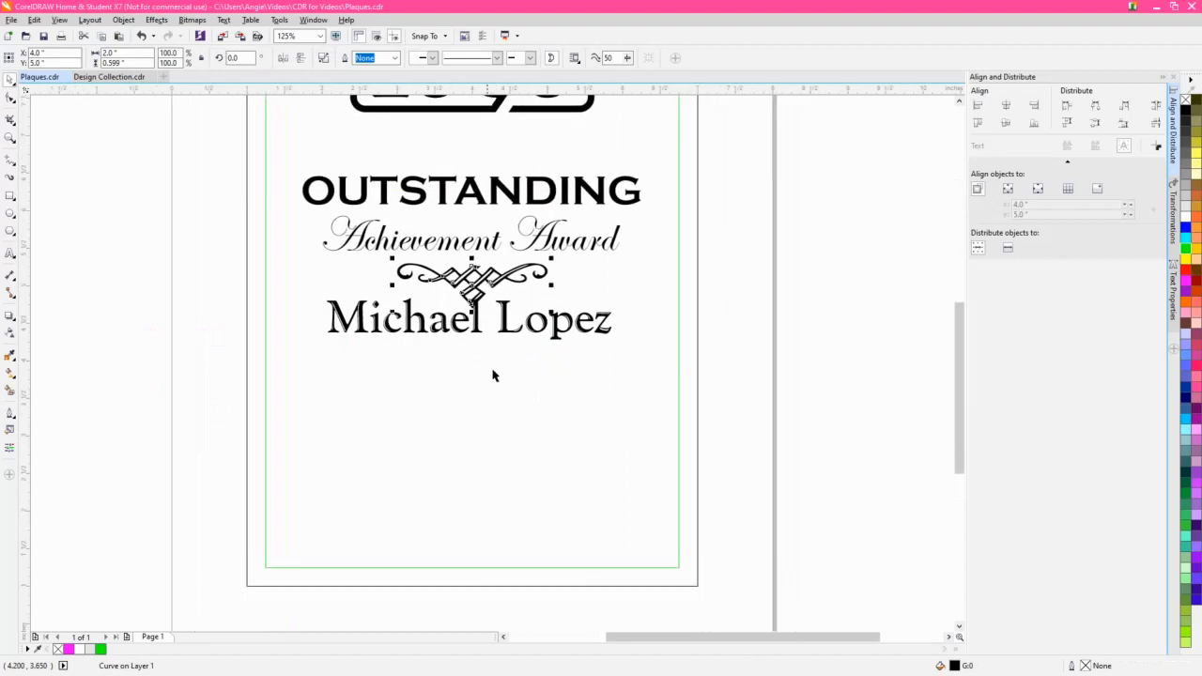
{"action": "left_click_drag", "start_coordinate": [507, 274], "coordinate": [505, 360]}
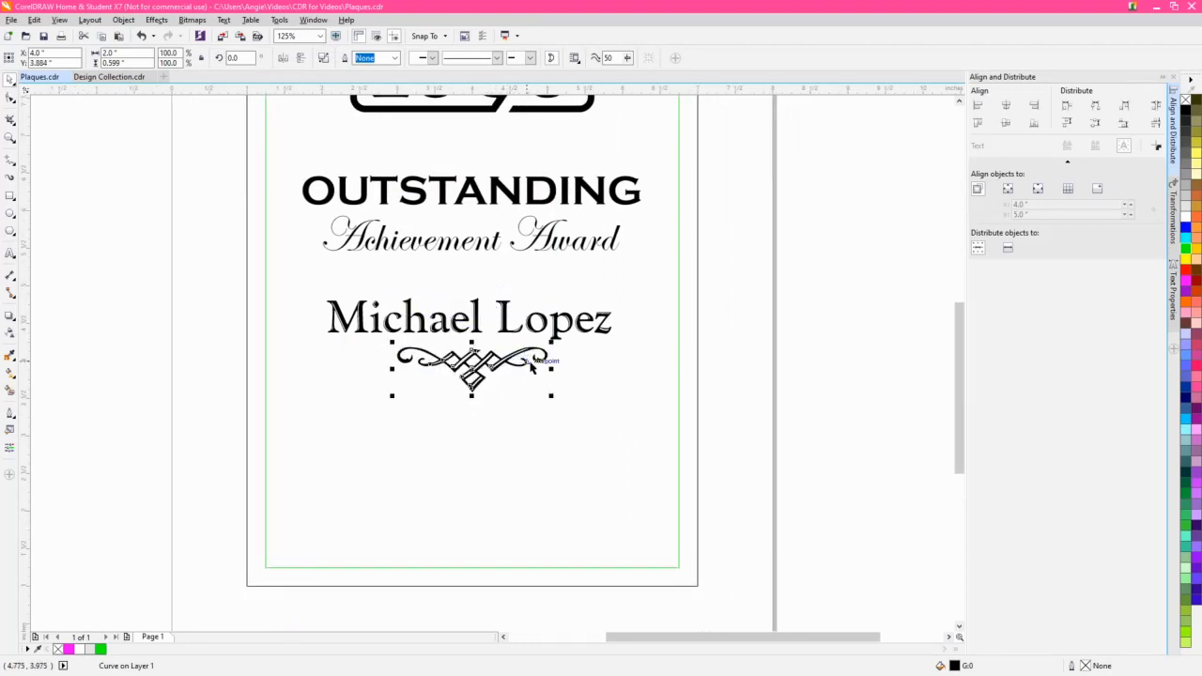
{"action": "left_click", "coordinate": [570, 326], "text": "shift"}
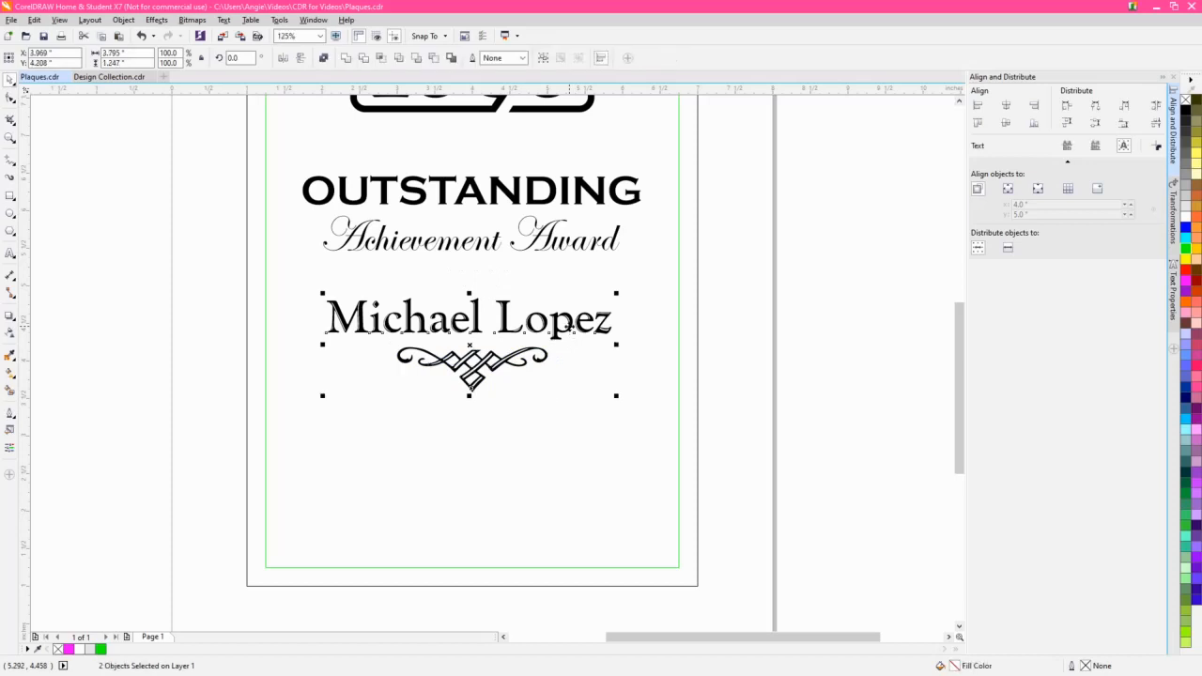
{"action": "left_click", "coordinate": [1008, 107]}
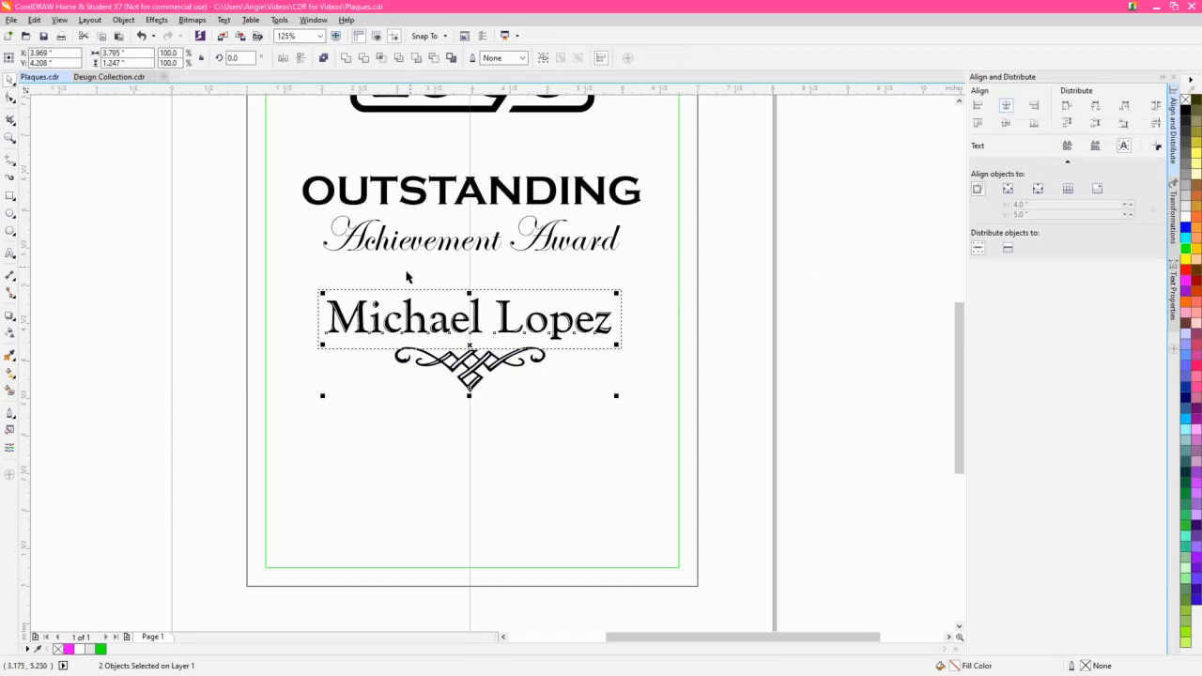
{"action": "key", "text": "ctrl+g"}
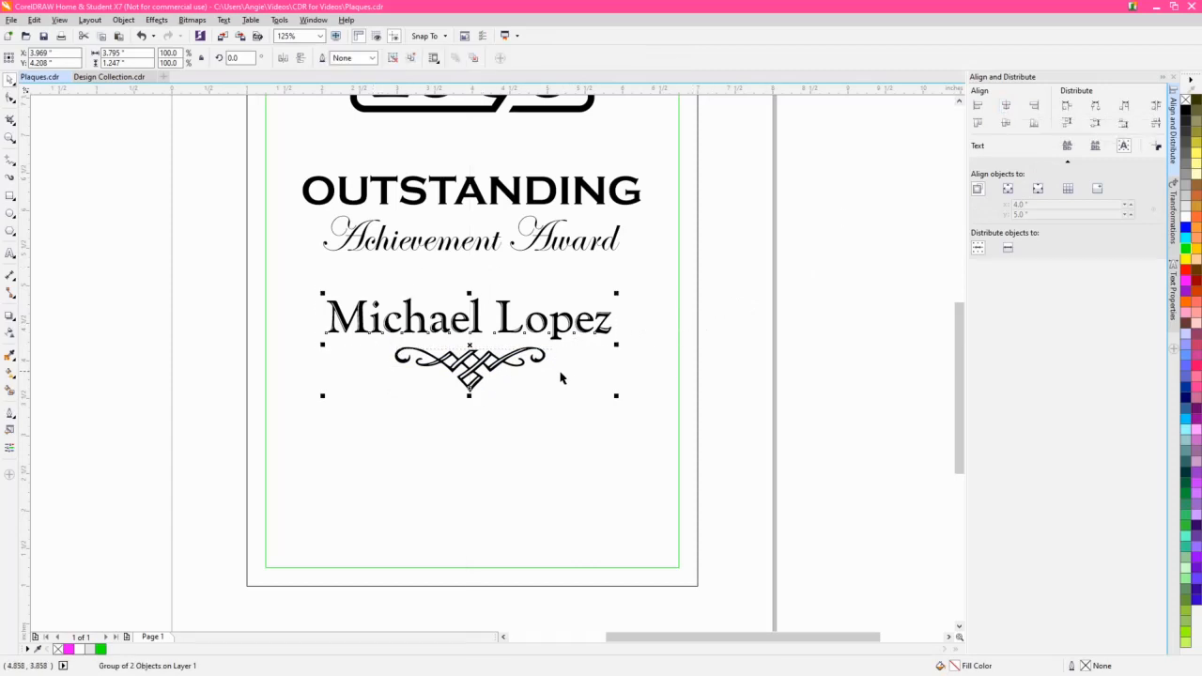
Check the award title, logo, and name-and-divider groups by selecting each, then deselect
{"action": "scroll", "coordinate": [571, 371], "scroll_direction": "down", "scroll_amount": 2}
{"action": "left_click", "coordinate": [500, 323]}
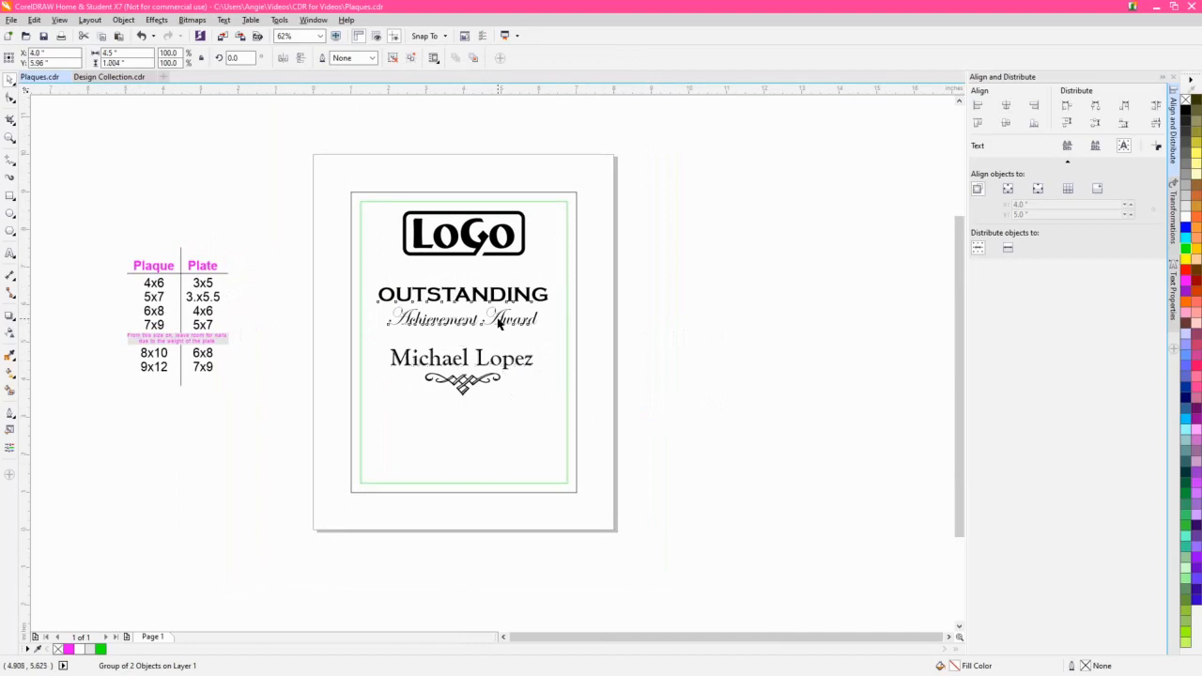
{"action": "left_click", "coordinate": [485, 243]}
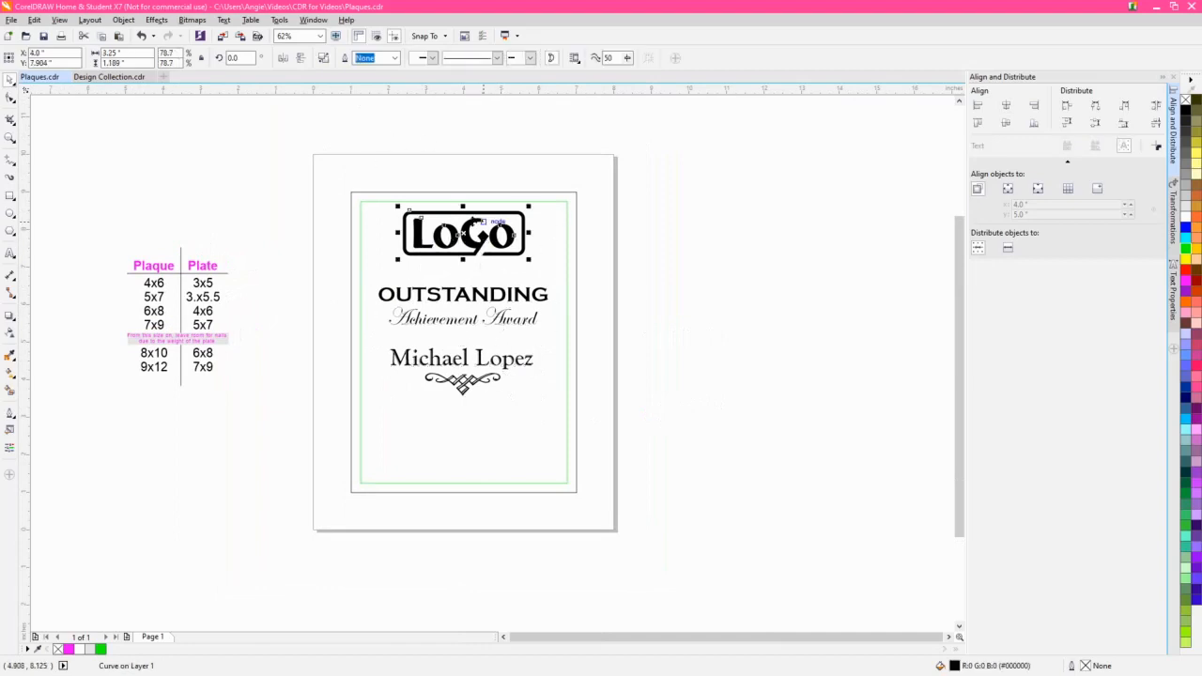
{"action": "left_click", "coordinate": [499, 323]}
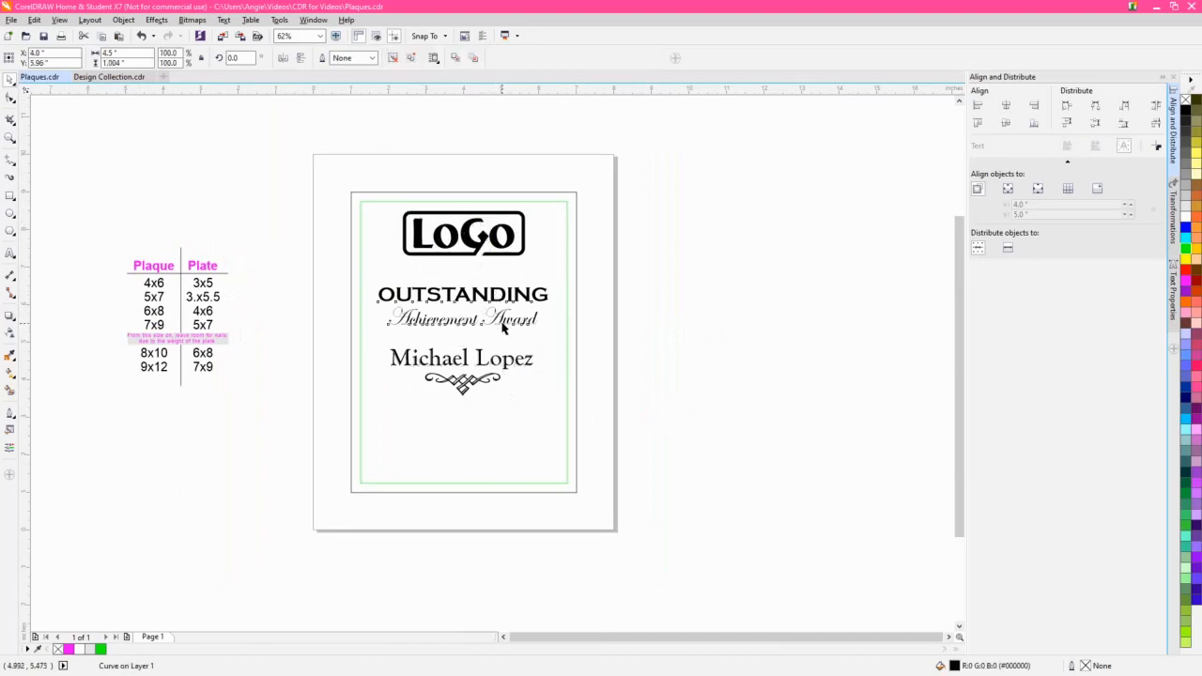
{"action": "left_click", "coordinate": [505, 368]}
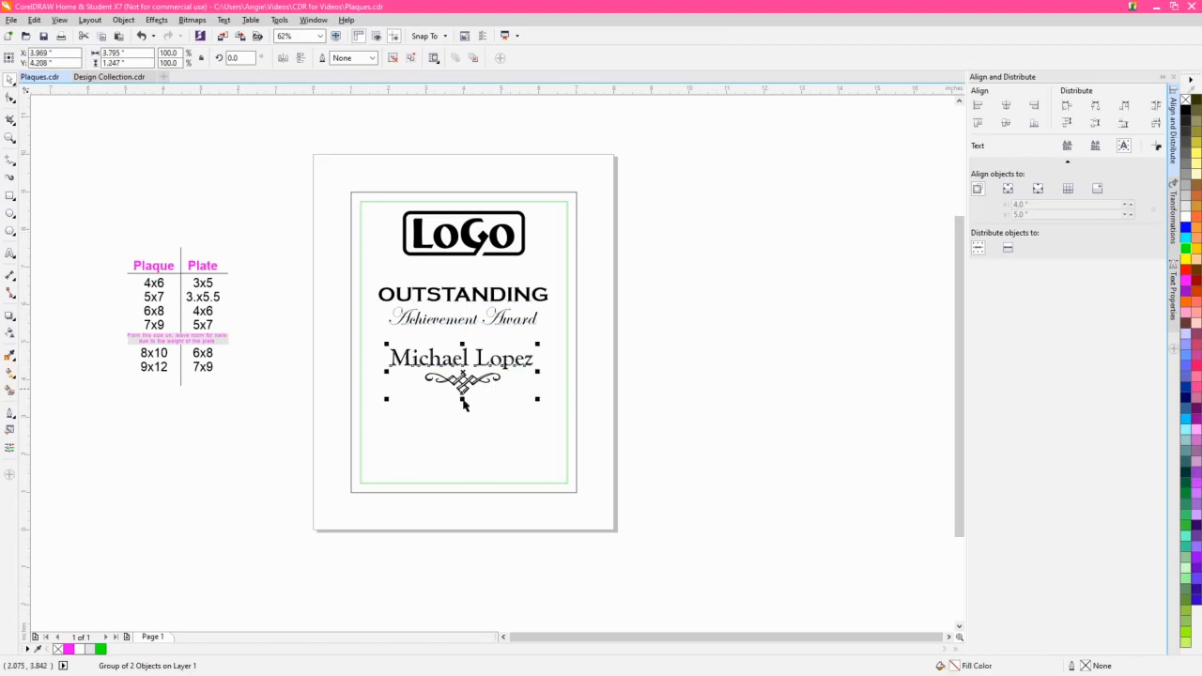
{"action": "left_click", "coordinate": [754, 402]}
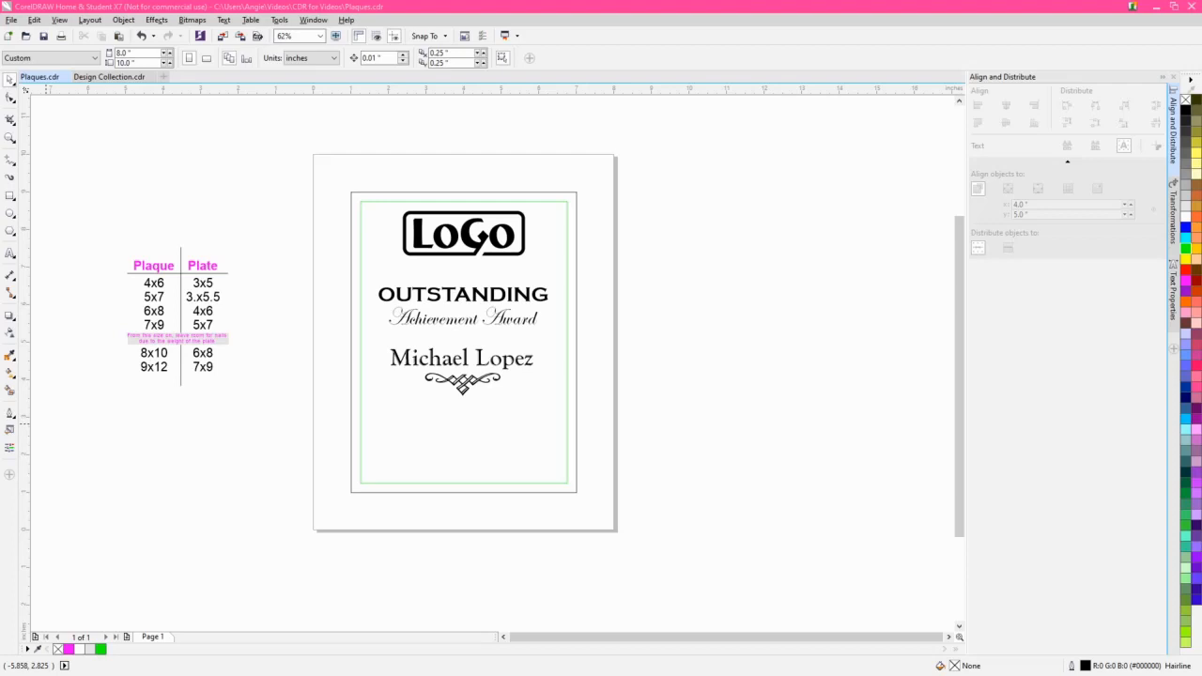
Add the two-line text 'Best In Sales For' / 'The Year' below the divider
{"action": "left_click", "coordinate": [10, 254]}
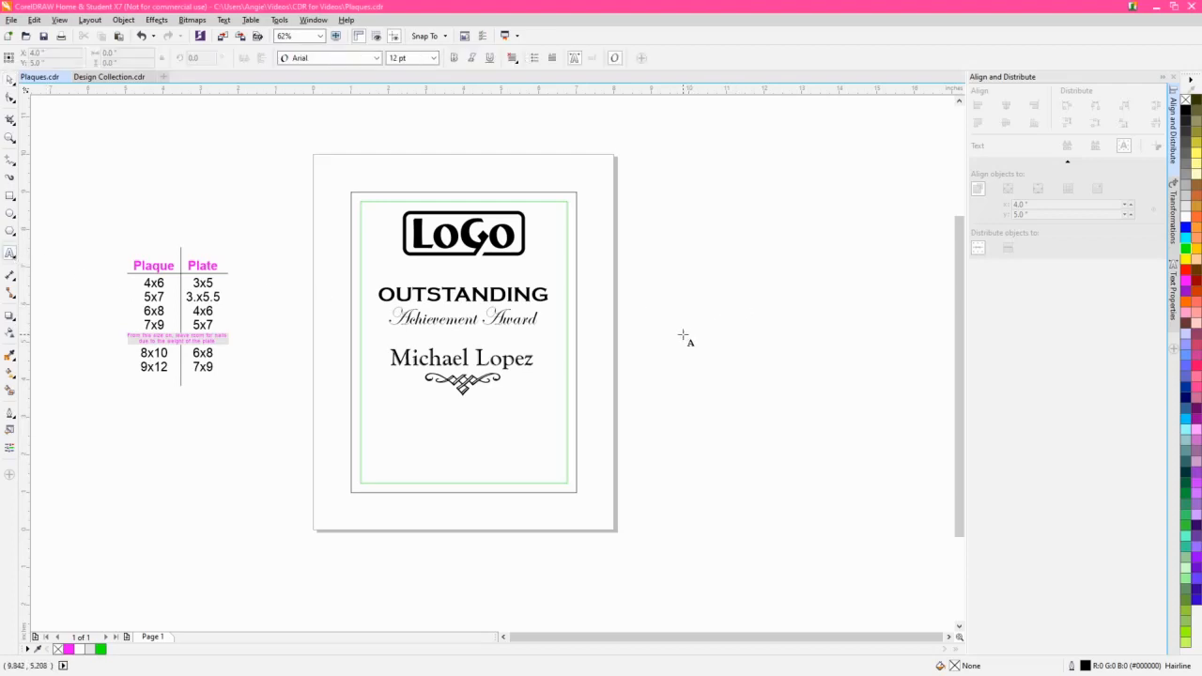
{"action": "left_click", "coordinate": [404, 432]}
{"action": "type", "text": "Best In Sales For"}
{"action": "key", "text": "Return"}
{"action": "type", "text": "The Year"}
{"action": "key", "text": "Escape"}
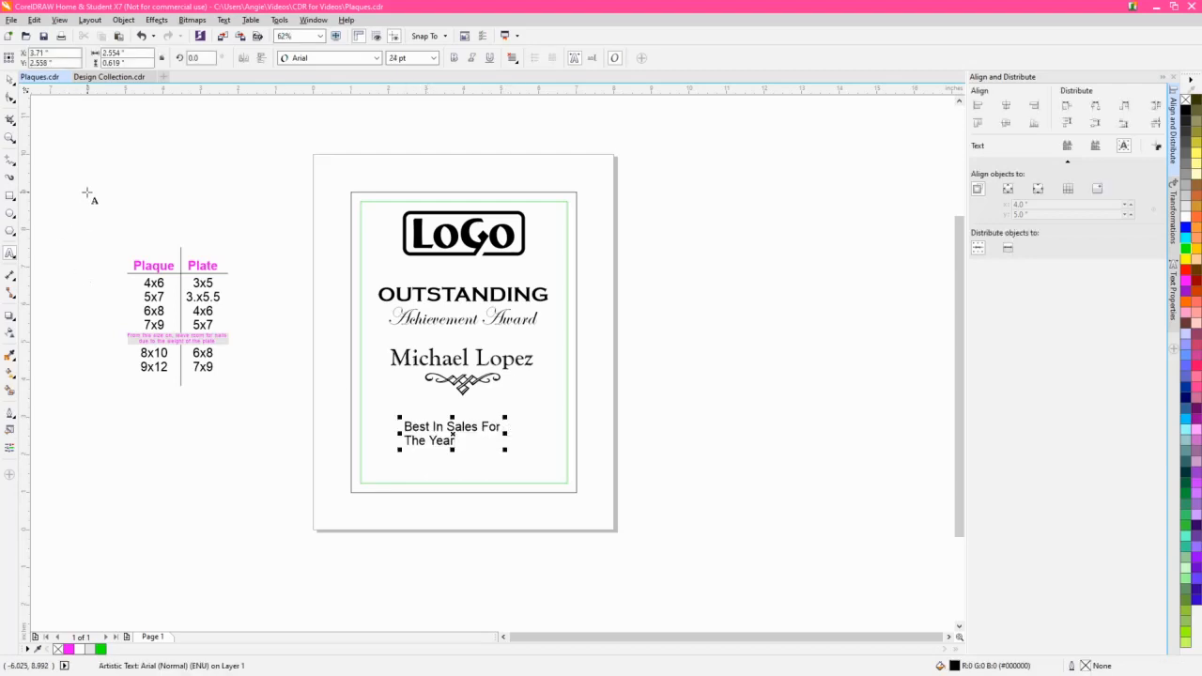
{"action": "left_click", "coordinate": [10, 82]}
Centre-align the award reason, set it in Monotype Corsiva, enlarge it to about 35 pt and move it up
{"action": "left_click", "coordinate": [511, 59]}
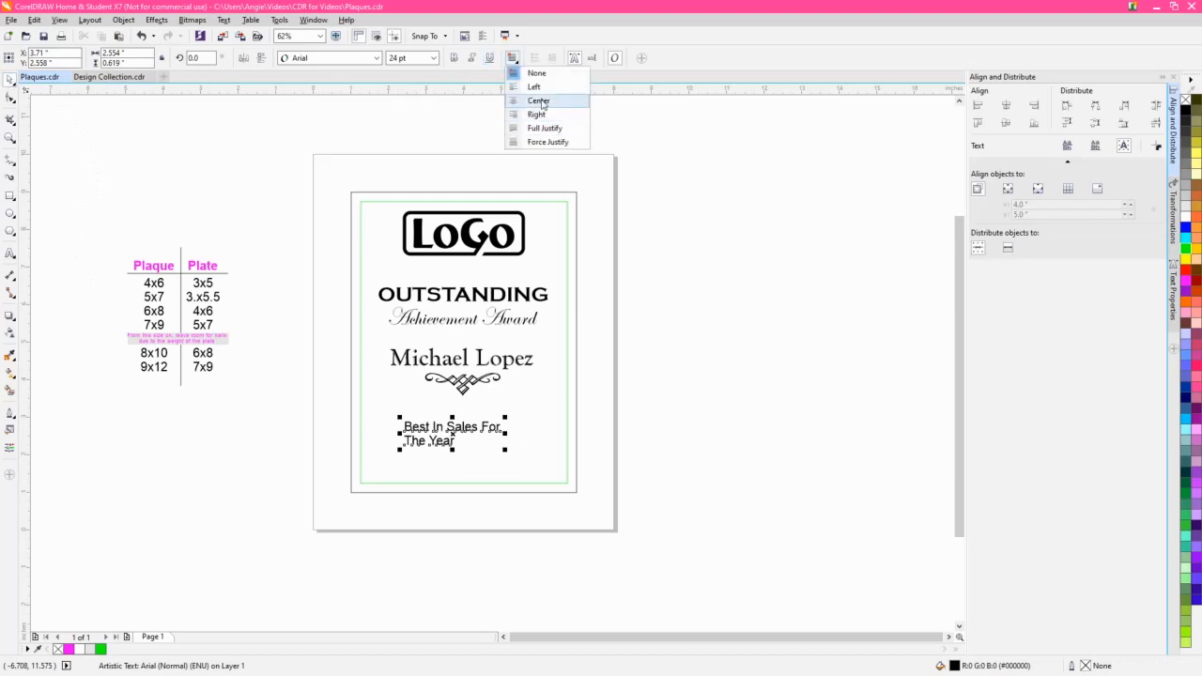
{"action": "left_click", "coordinate": [542, 102]}
{"action": "left_click", "coordinate": [324, 59]}
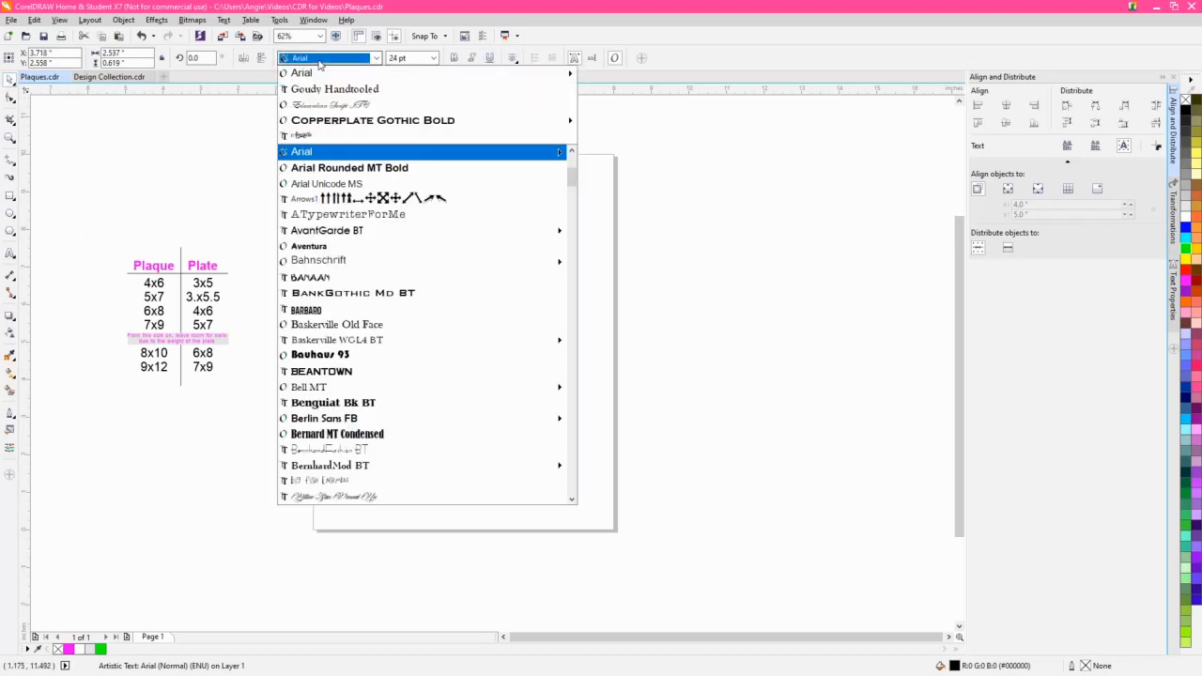
{"action": "type", "text": "Monotype Corsiv"}
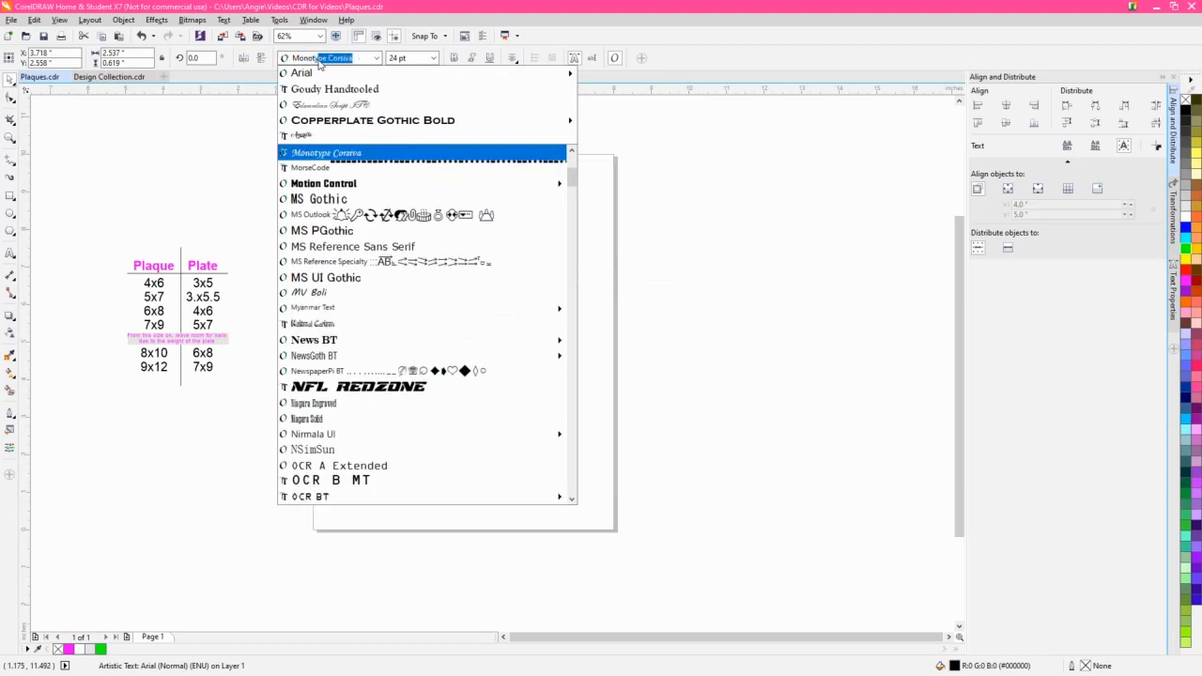
{"action": "key", "text": "Return"}
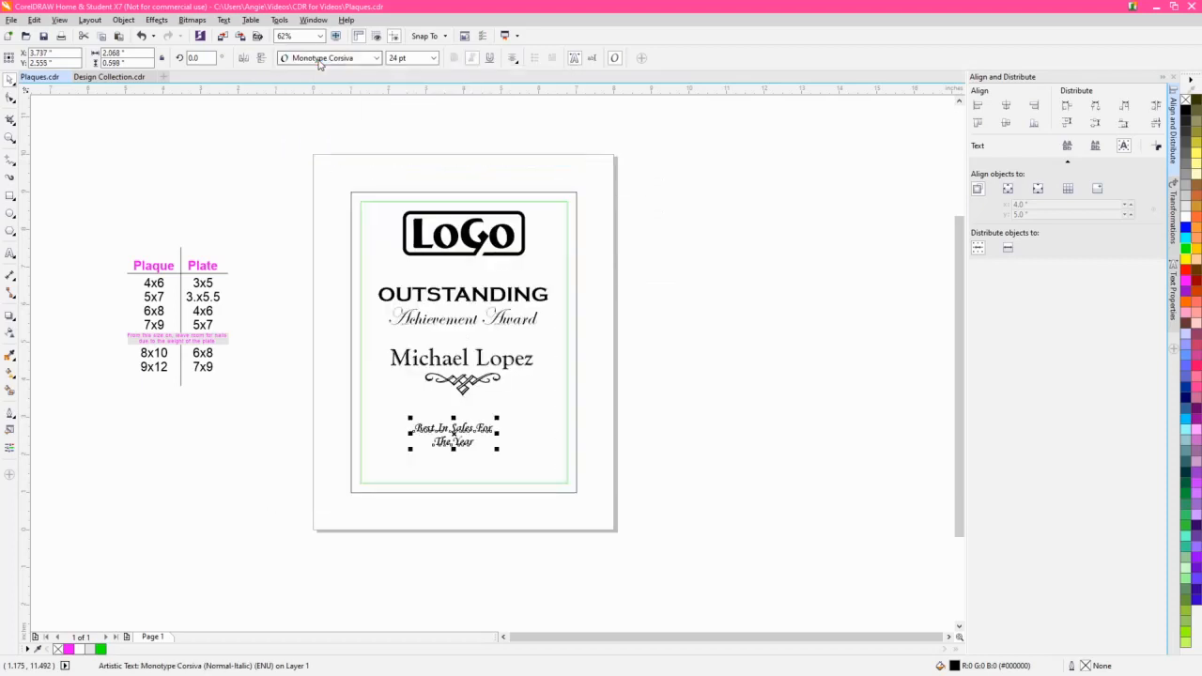
{"action": "scroll", "coordinate": [484, 441], "scroll_direction": "up", "scroll_amount": 2}
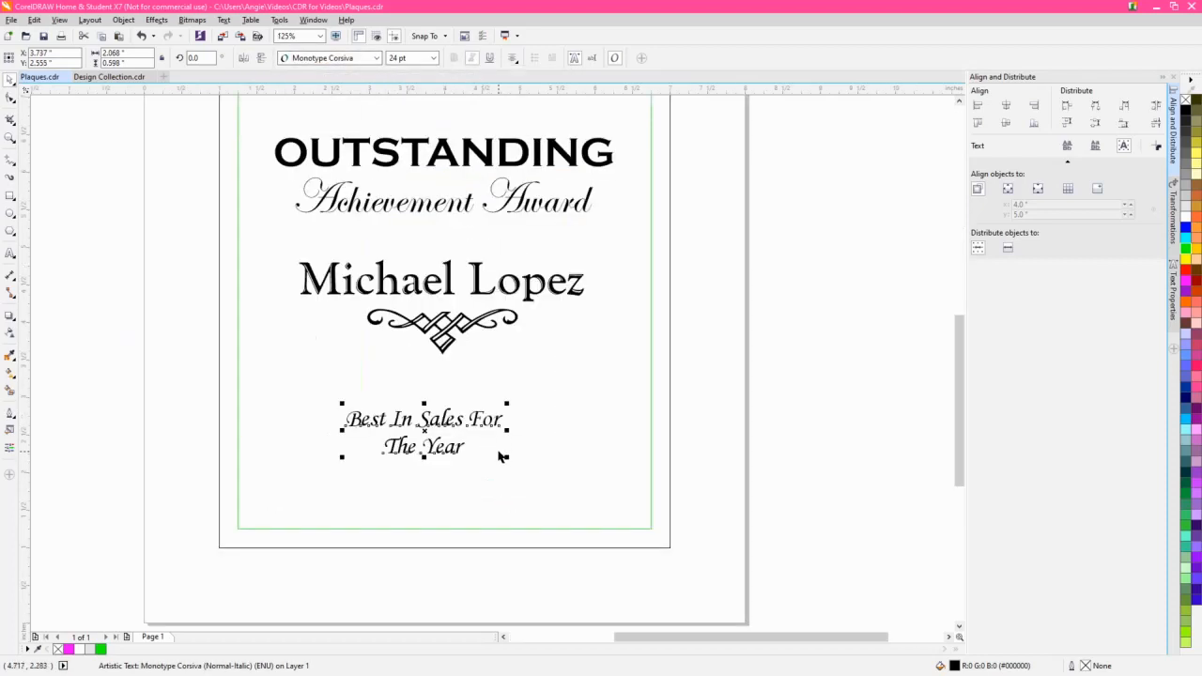
{"action": "left_click_drag", "start_coordinate": [510, 459], "coordinate": [580, 479]}
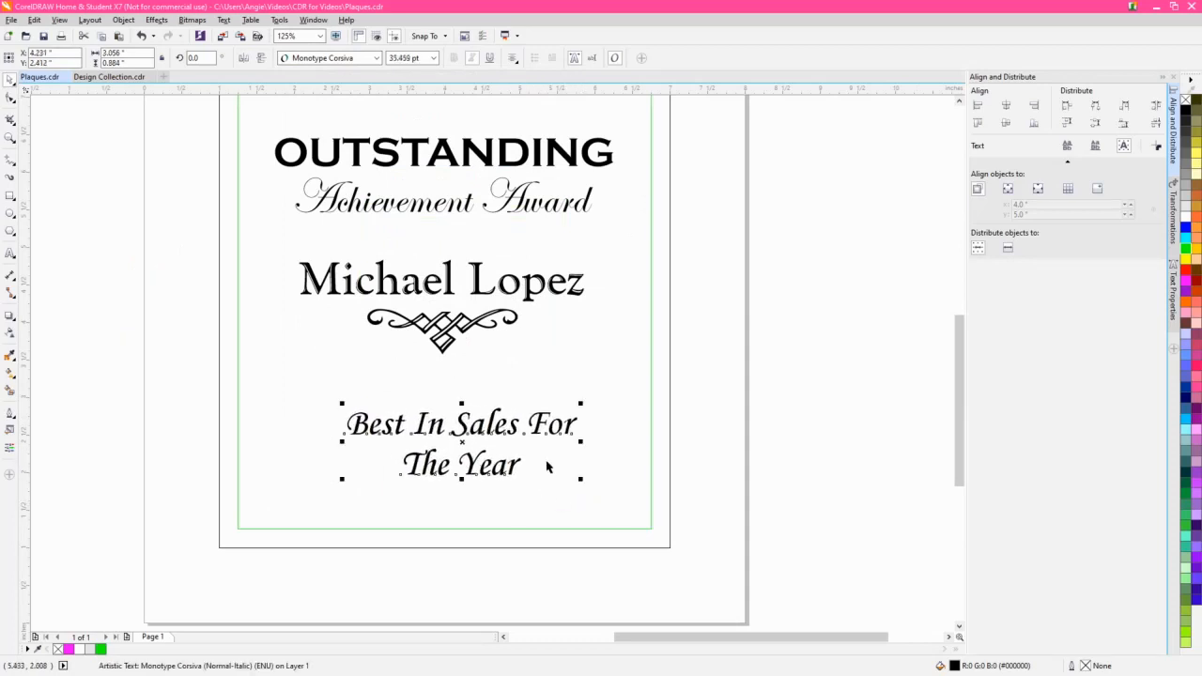
{"action": "left_click_drag", "start_coordinate": [536, 424], "coordinate": [535, 385]}
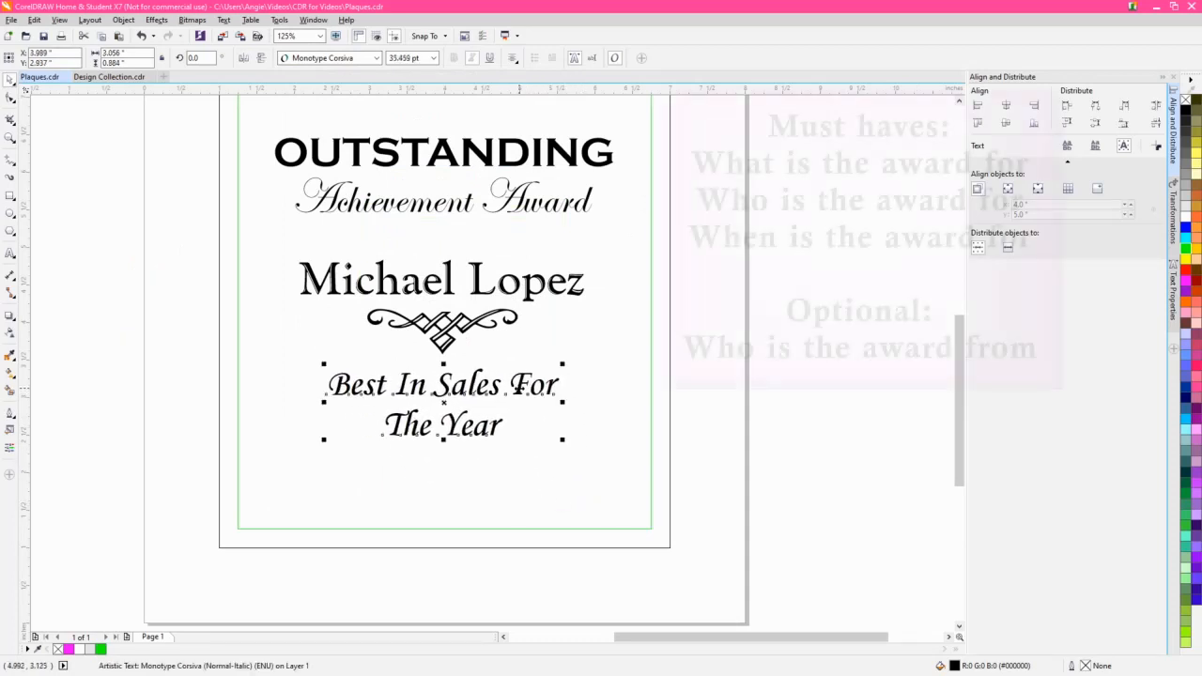
{"action": "scroll", "coordinate": [629, 411], "scroll_direction": "down", "scroll_amount": 2}
{"action": "left_click", "coordinate": [667, 406]}
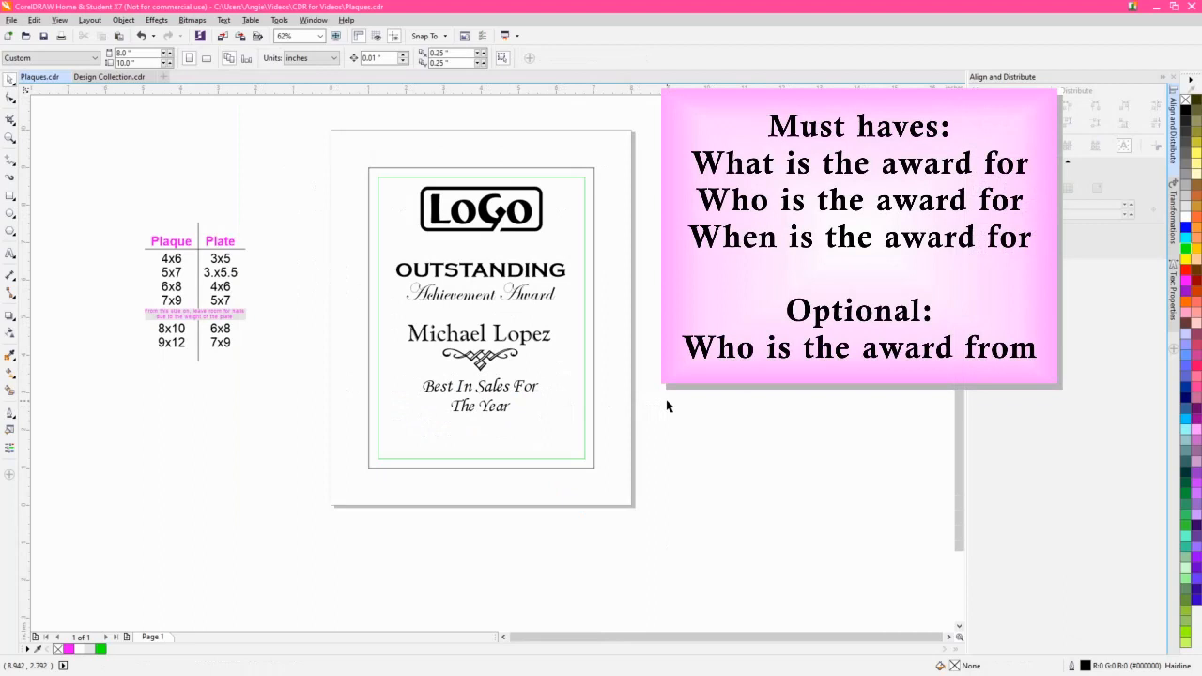
Create a new '2020' text object beside the plaque
{"action": "left_click", "coordinate": [9, 254]}
{"action": "left_click", "coordinate": [294, 452]}
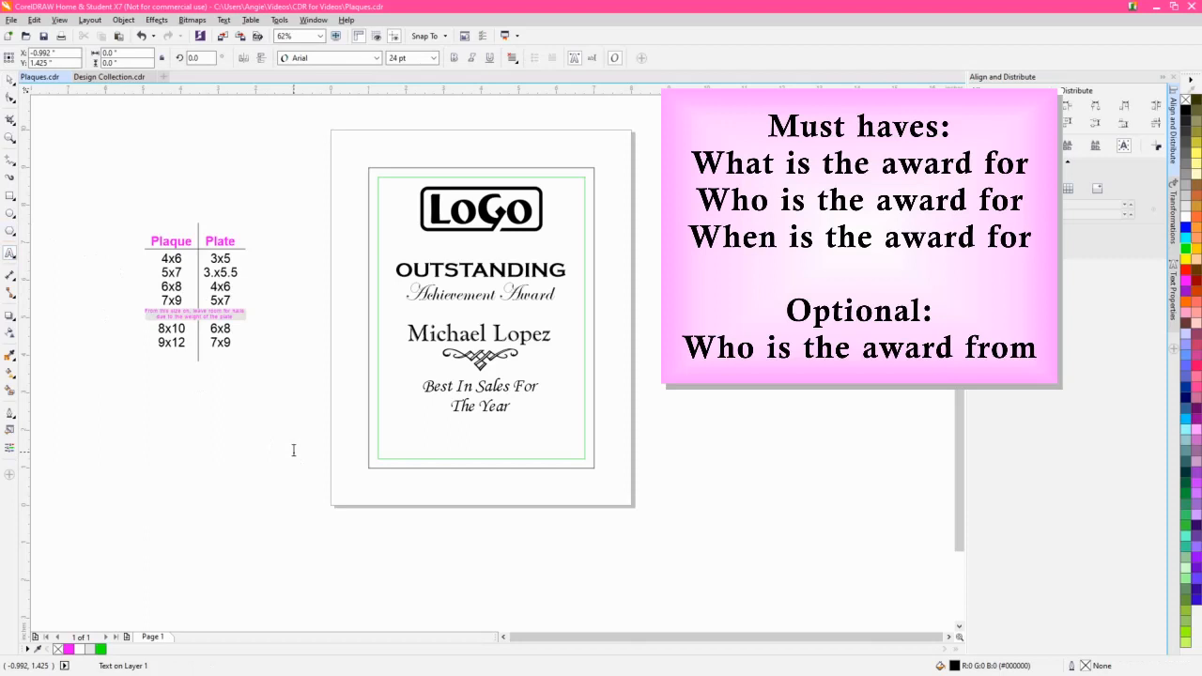
{"action": "type", "text": "2020"}
{"action": "left_click", "coordinate": [12, 81]}
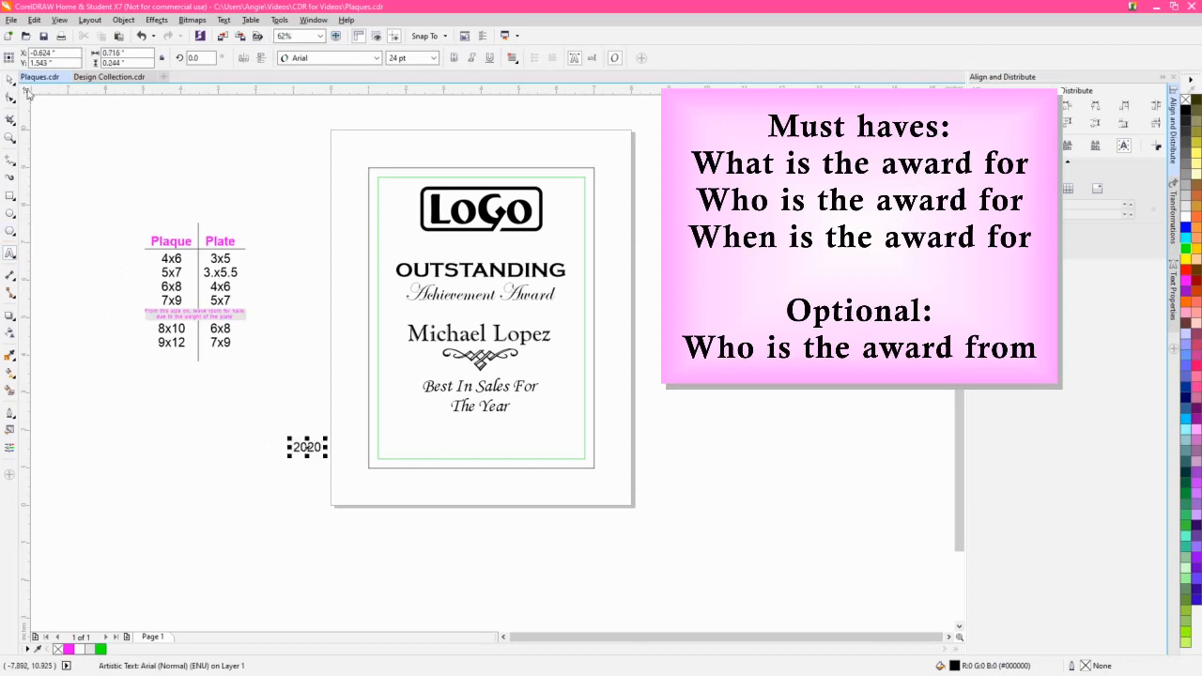
Centre-align 2020 in Monotype Corsiva, place it below 'The Year', then show Design Collection.cdr
{"action": "left_click", "coordinate": [512, 57]}
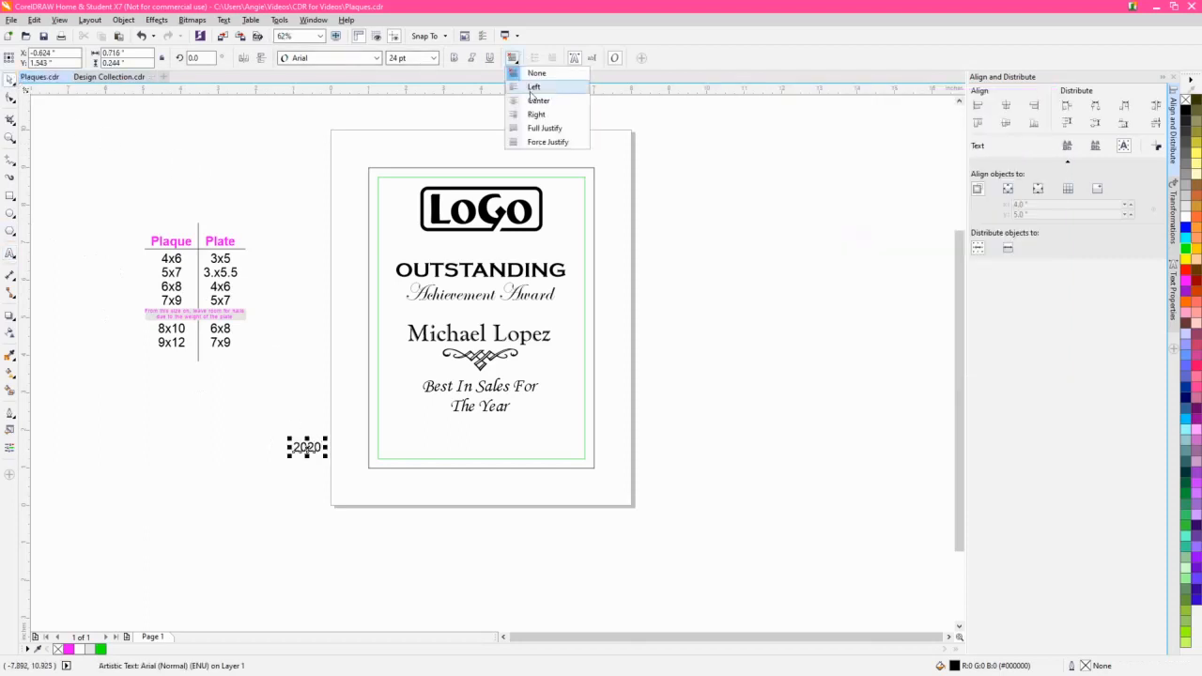
{"action": "left_click", "coordinate": [526, 98]}
{"action": "left_click", "coordinate": [317, 58]}
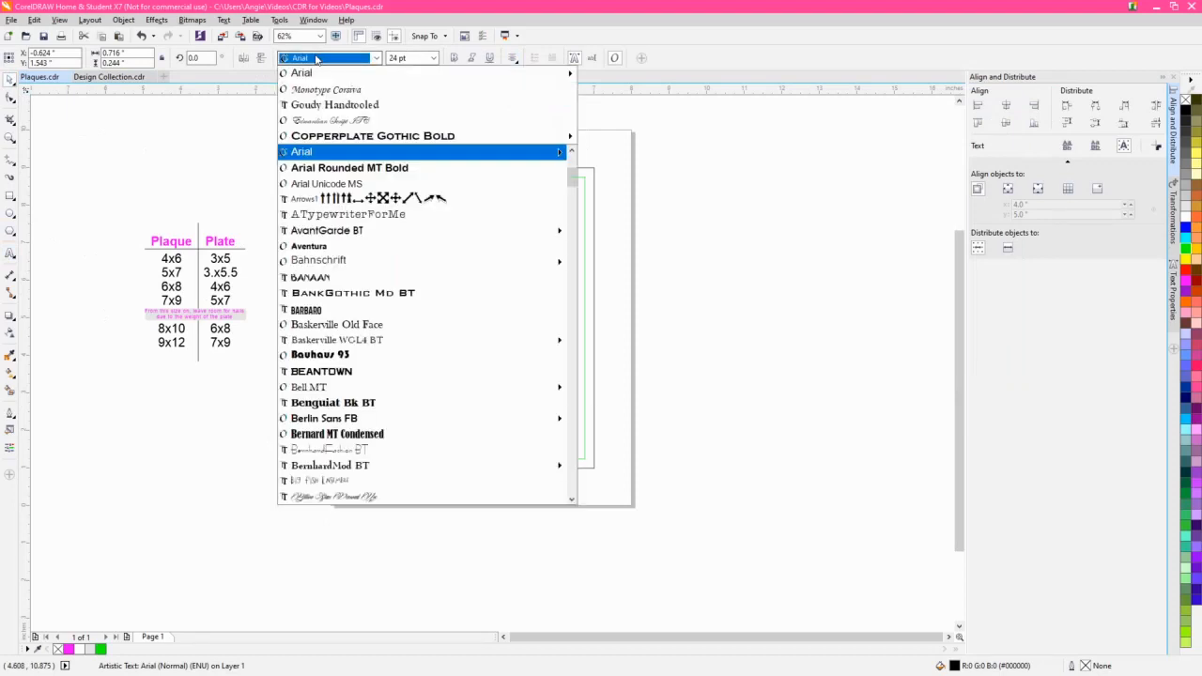
{"action": "left_click", "coordinate": [317, 92]}
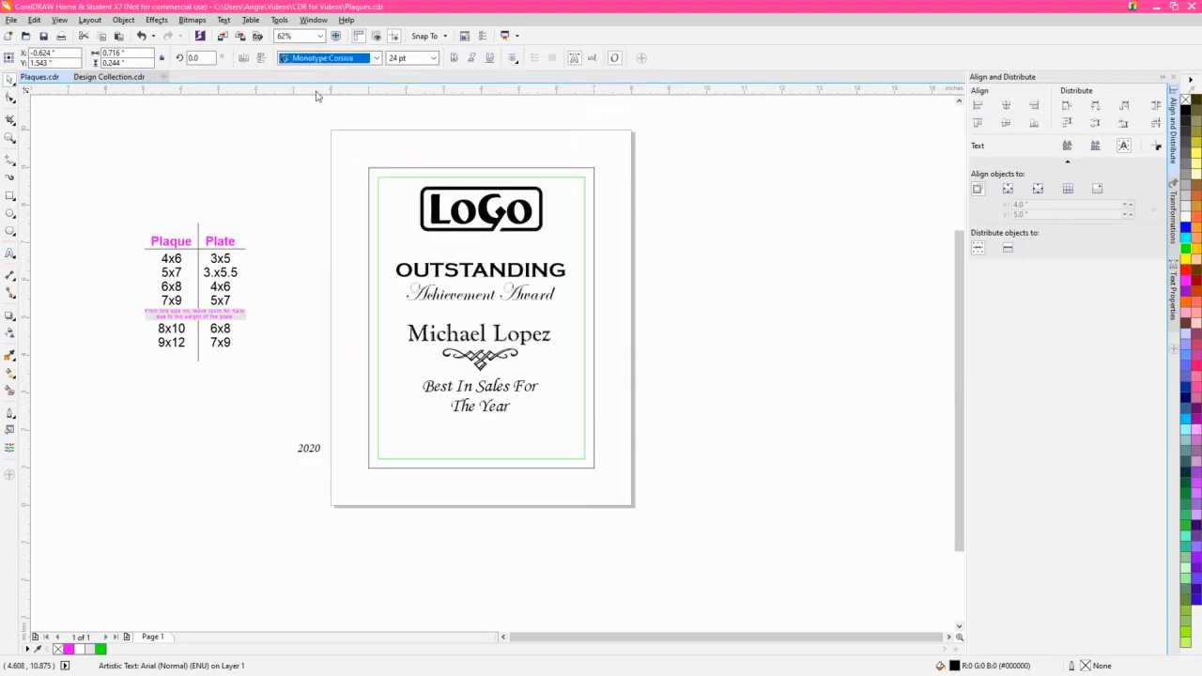
{"action": "left_click_drag", "start_coordinate": [310, 450], "coordinate": [562, 462]}
{"action": "scroll", "coordinate": [489, 439], "scroll_direction": "up", "scroll_amount": 2}
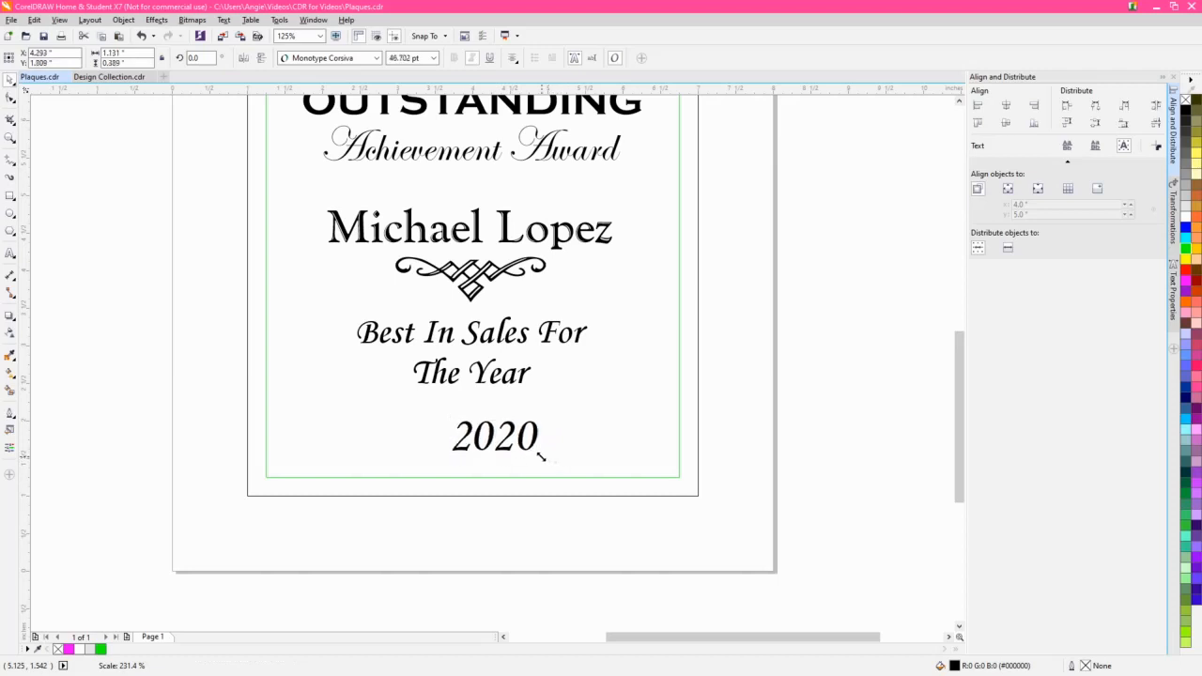
{"action": "key", "text": "ctrl+Tab"}
{"action": "scroll", "coordinate": [549, 453], "scroll_direction": "right", "scroll_amount": 1}
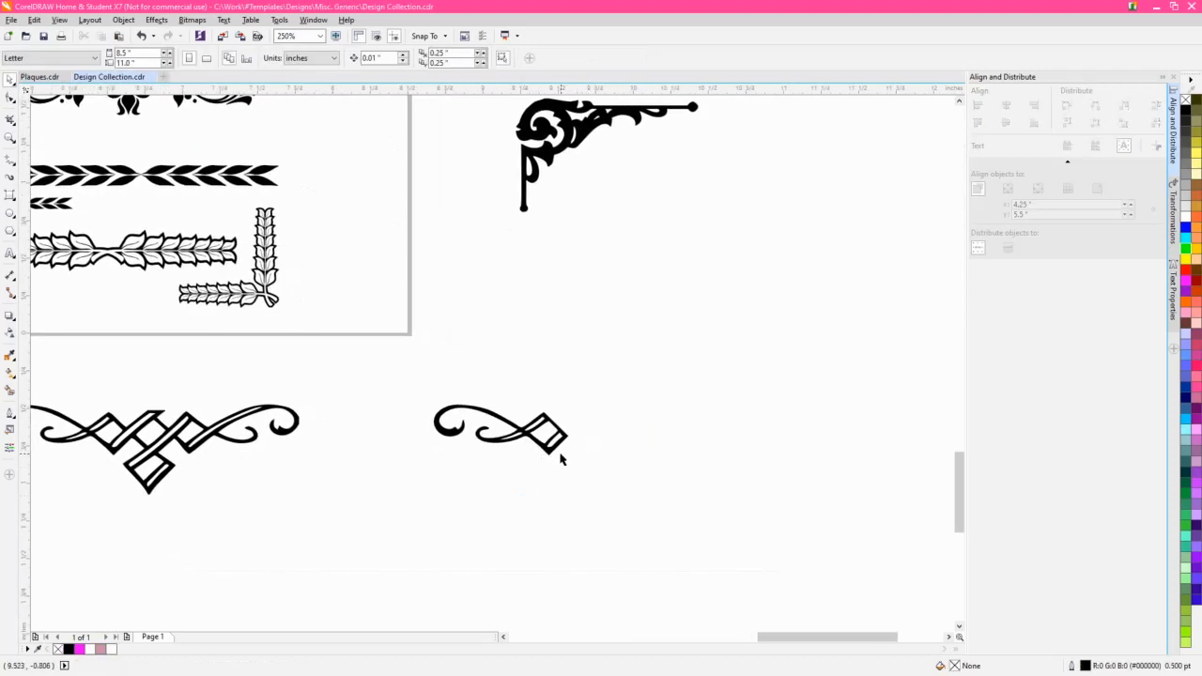
Copy the small swirl ornament and paste it into Plaques.cdr beside the plaque
{"action": "left_click", "coordinate": [555, 438]}
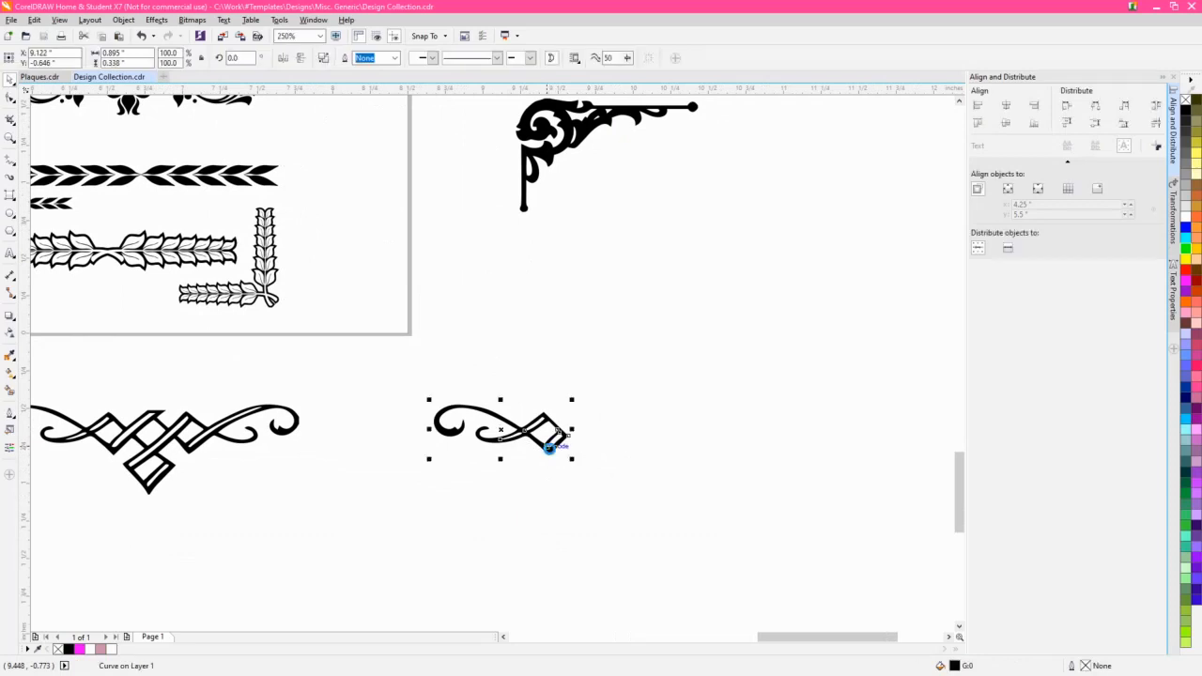
{"action": "left_click", "coordinate": [34, 76]}
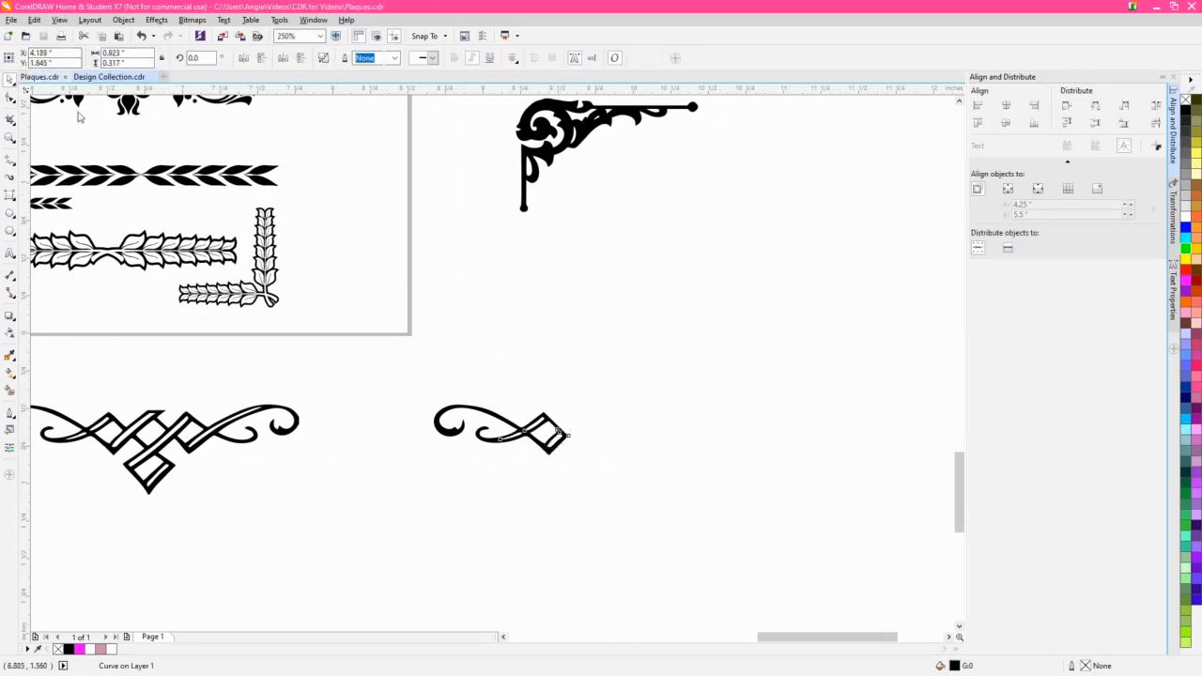
{"action": "left_click", "coordinate": [711, 488]}
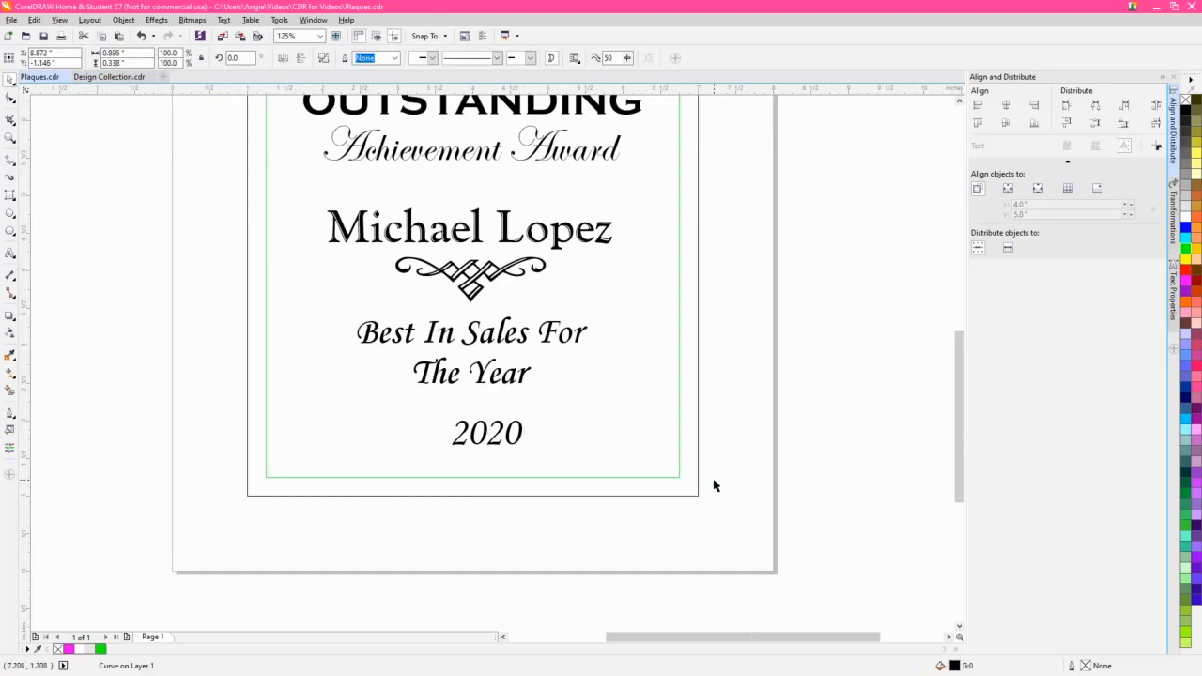
{"action": "scroll", "coordinate": [714, 486], "scroll_direction": "down", "scroll_amount": 3}
{"action": "key", "text": "ctrl+v"}
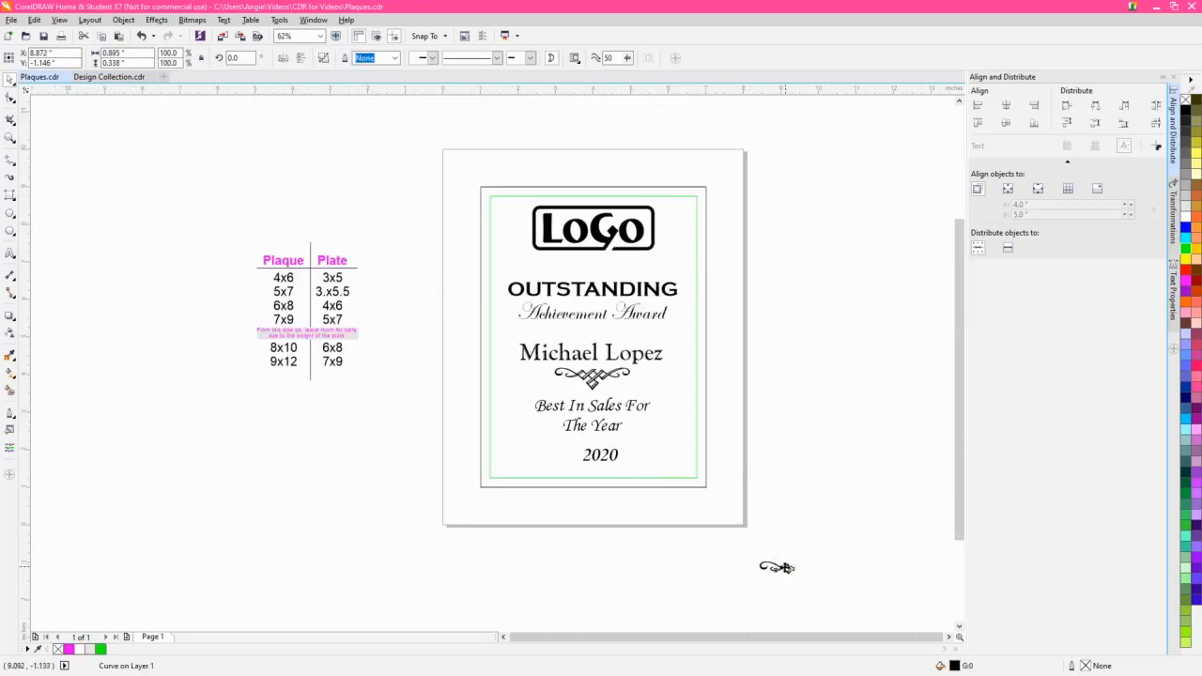
Place the swirl just left of 2020 and scale it down to suit the date
{"action": "left_click_drag", "start_coordinate": [785, 565], "coordinate": [575, 454]}
{"action": "scroll", "coordinate": [574, 454], "scroll_direction": "up", "scroll_amount": 3}
{"action": "scroll", "coordinate": [575, 455], "scroll_direction": "up", "scroll_amount": 3}
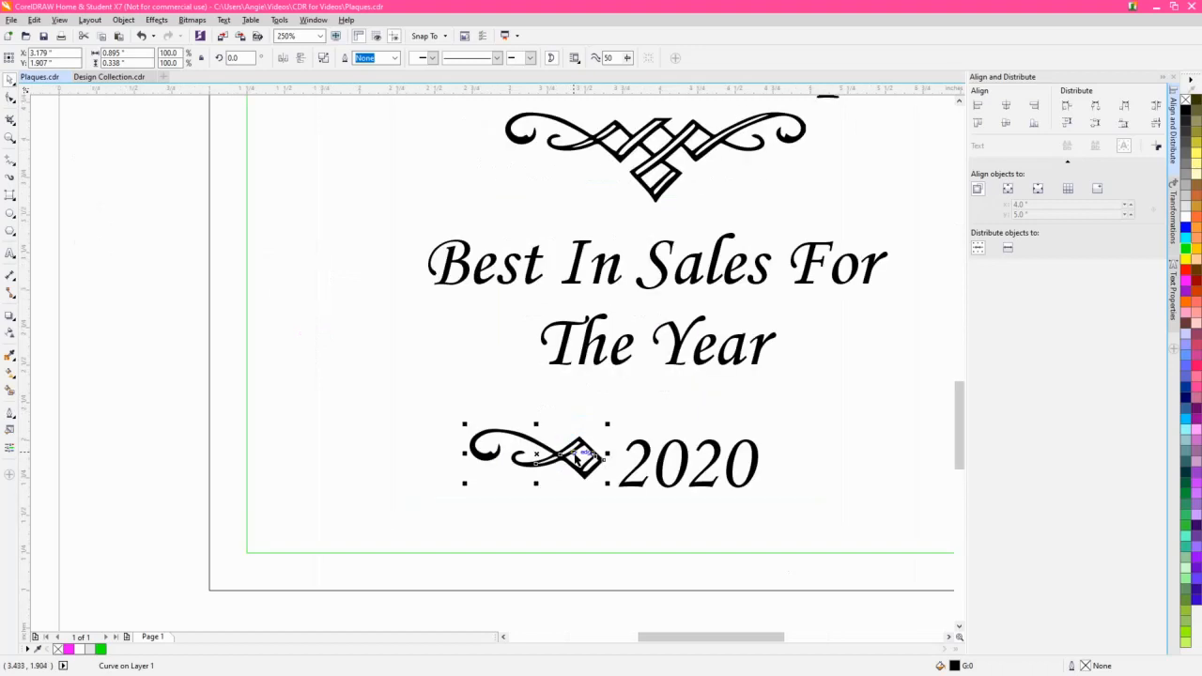
{"action": "left_click_drag", "start_coordinate": [466, 424], "coordinate": [518, 453]}
Put a horizontally mirrored copy of the swirl right of 2020, then select all three objects
{"action": "scroll", "coordinate": [711, 502], "scroll_direction": "right", "scroll_amount": 3}
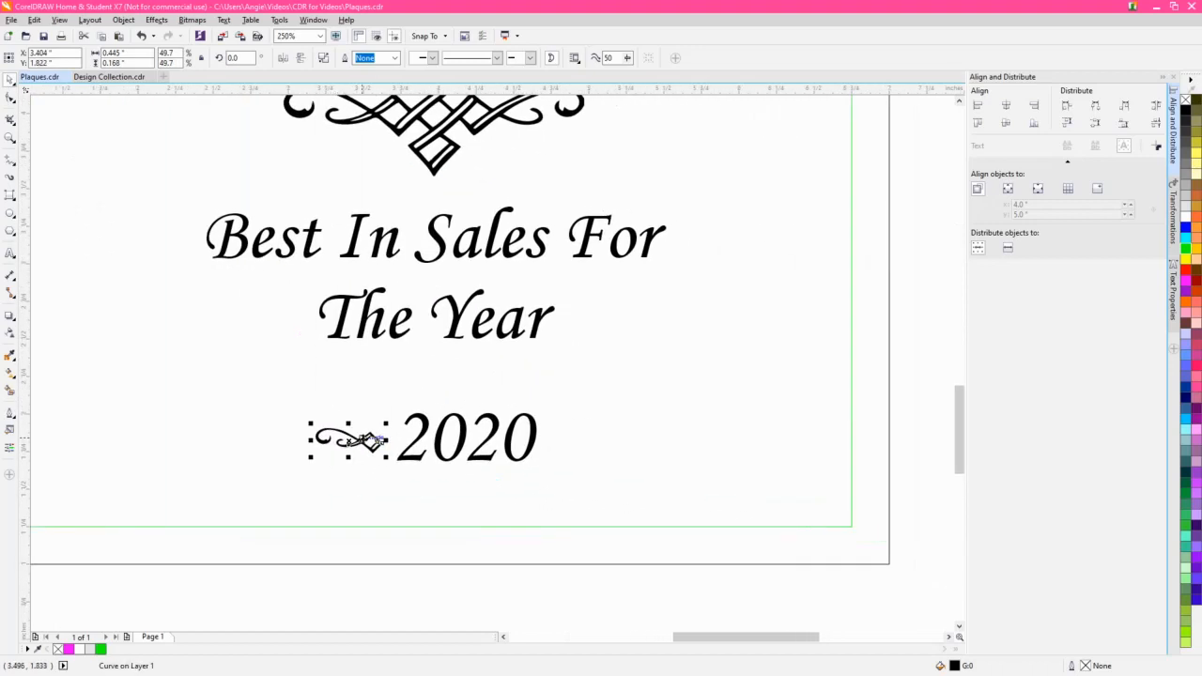
{"action": "left_click_drag", "start_coordinate": [363, 441], "coordinate": [592, 448]}
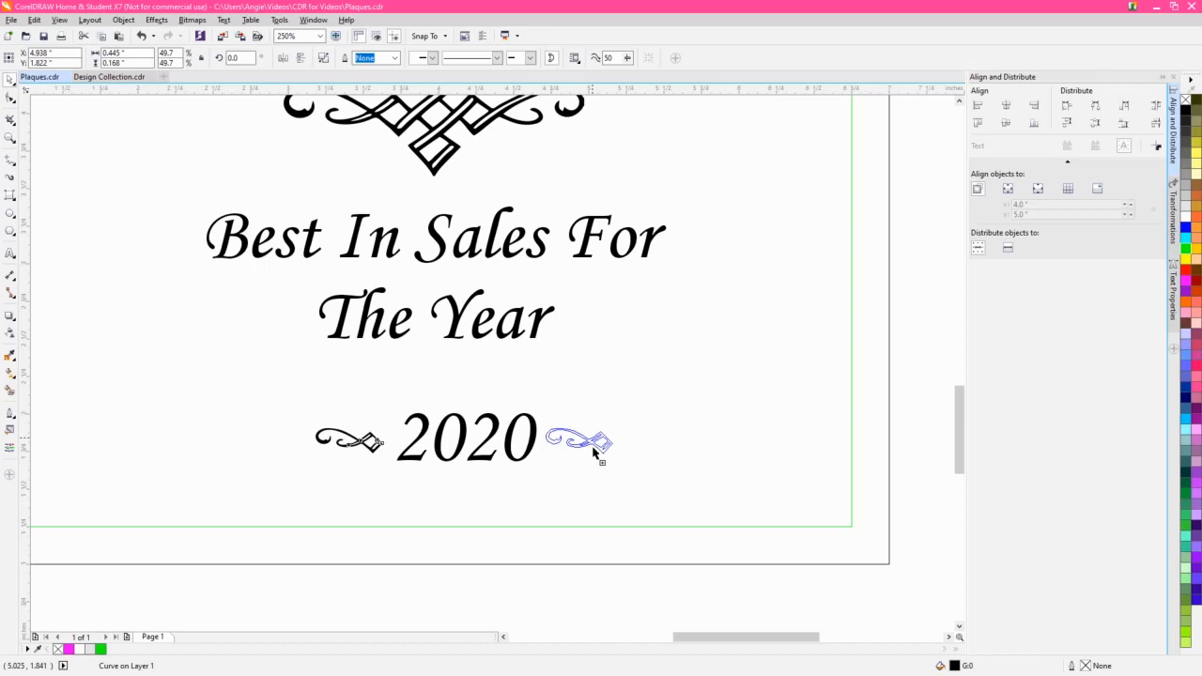
{"action": "left_click_drag", "start_coordinate": [593, 448], "coordinate": [594, 451]}
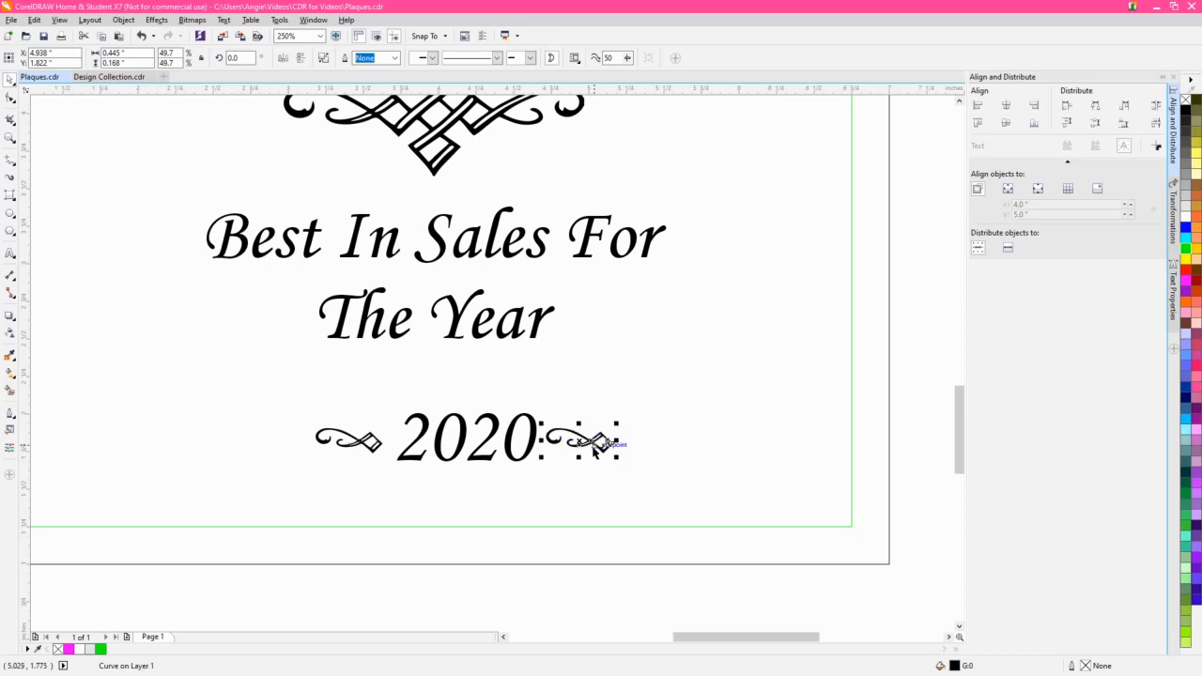
{"action": "left_click", "coordinate": [285, 60]}
{"action": "left_click", "coordinate": [513, 599]}
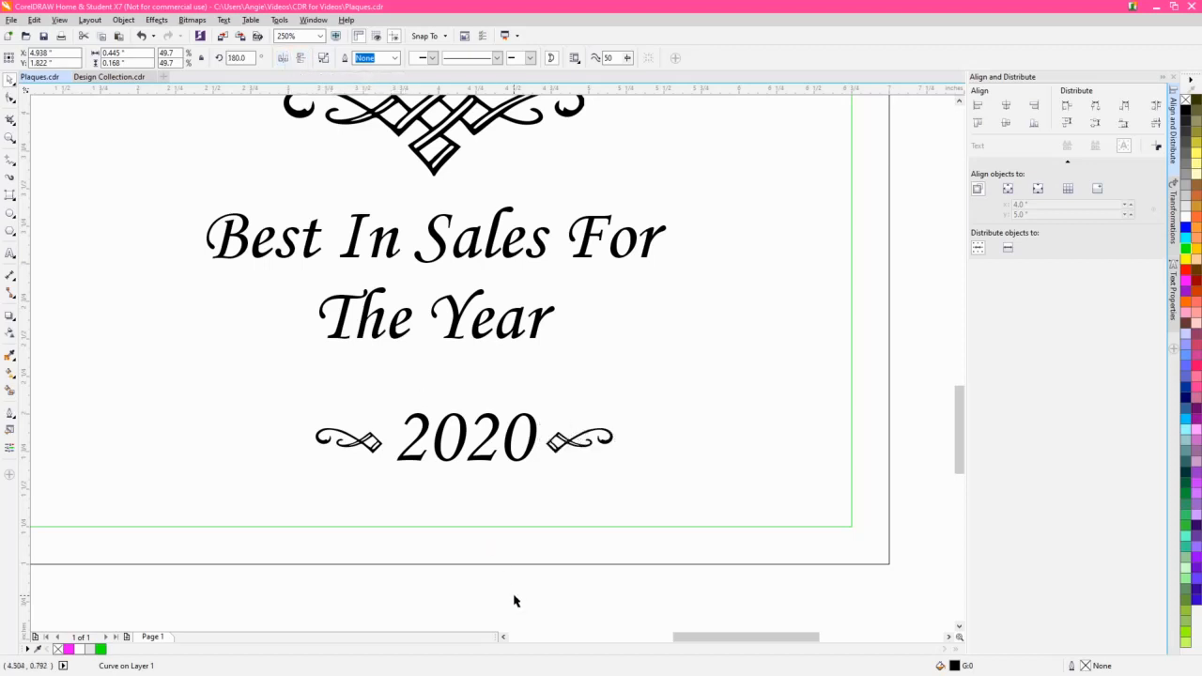
{"action": "scroll", "coordinate": [515, 595], "scroll_direction": "down", "scroll_amount": 2}
{"action": "scroll", "coordinate": [539, 588], "scroll_direction": "down", "scroll_amount": 2}
{"action": "left_click_drag", "start_coordinate": [639, 523], "coordinate": [366, 381]}
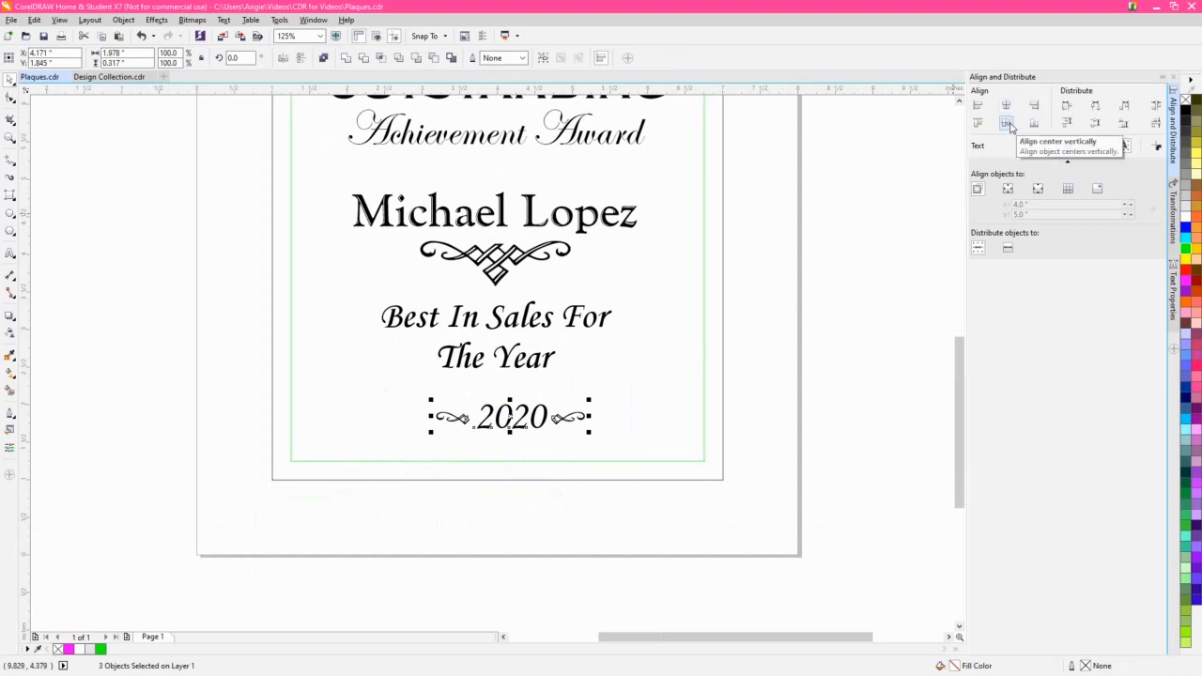
Align the swirls and 2020 on their vertical centres, space them evenly horizontally, and group them
{"action": "left_click", "coordinate": [1008, 125]}
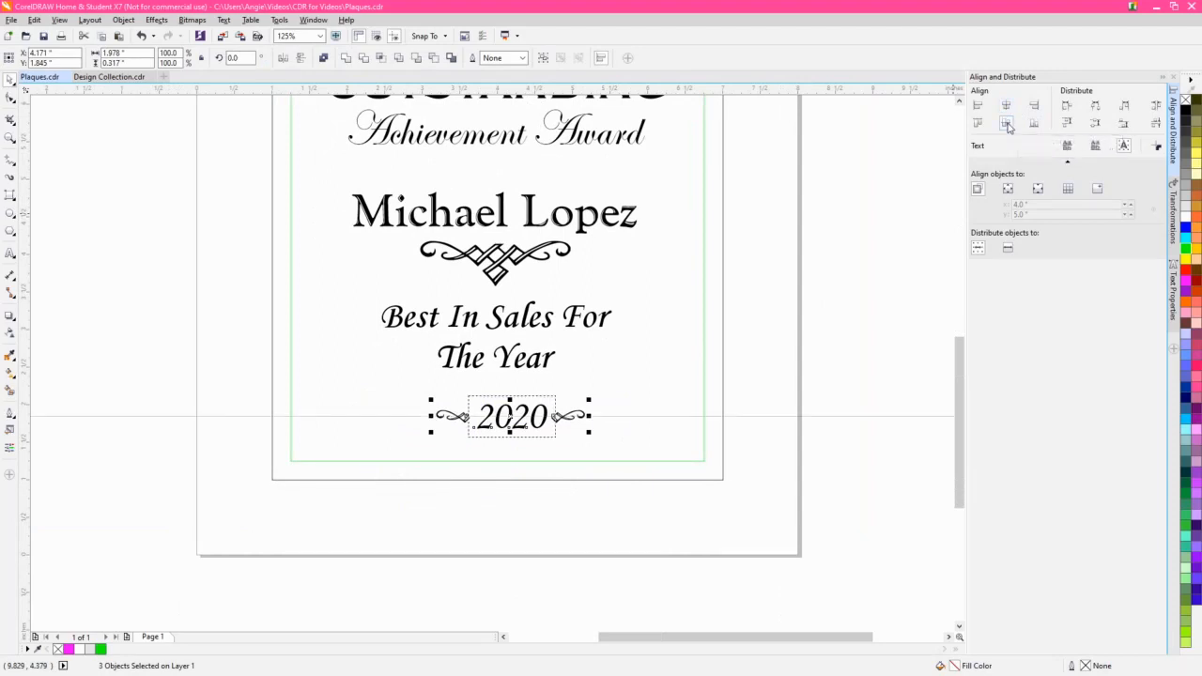
{"action": "left_click", "coordinate": [1158, 106]}
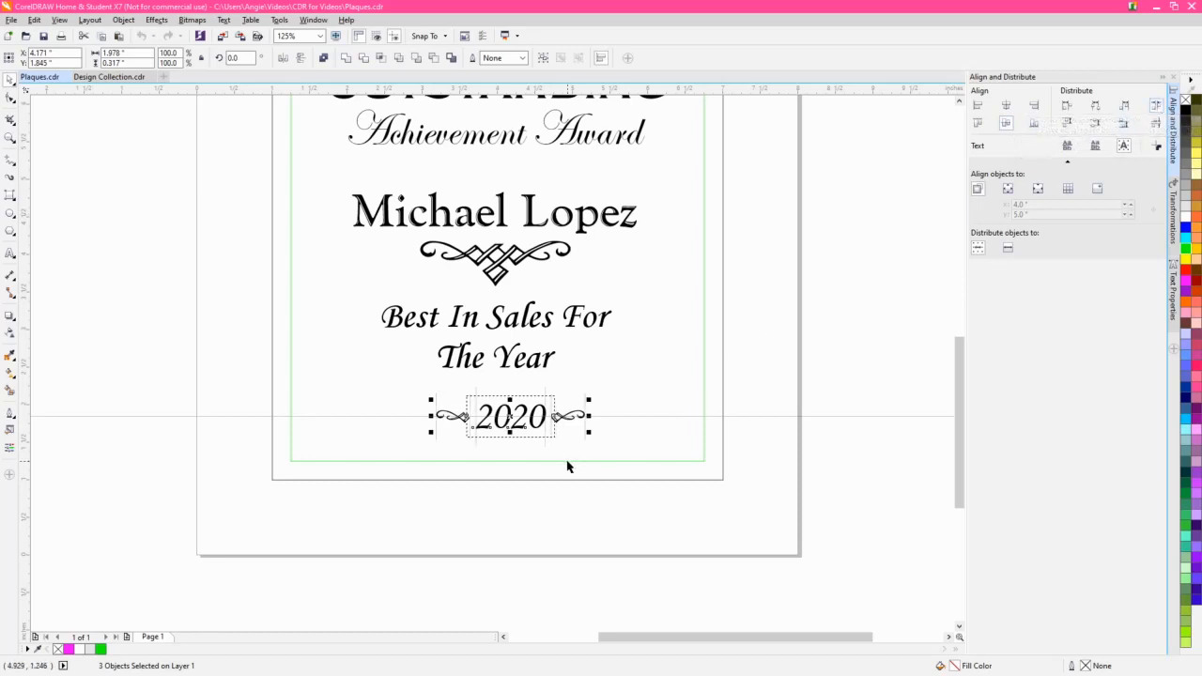
{"action": "key", "text": "ctrl+g"}
{"action": "scroll", "coordinate": [567, 465], "scroll_direction": "down", "scroll_amount": 4}
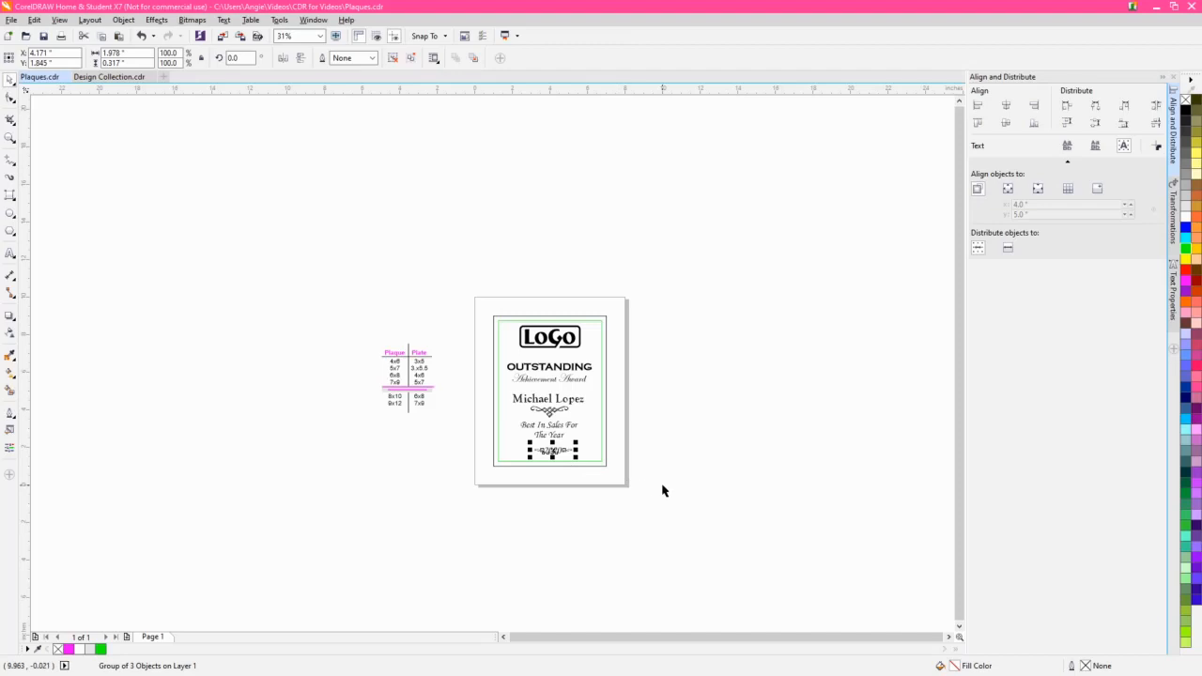
Centre the logo, title, name, reason and date horizontally, distribute them vertically, and group them
{"action": "left_click", "coordinate": [614, 479]}
{"action": "scroll", "coordinate": [707, 438], "scroll_direction": "up", "scroll_amount": 2}
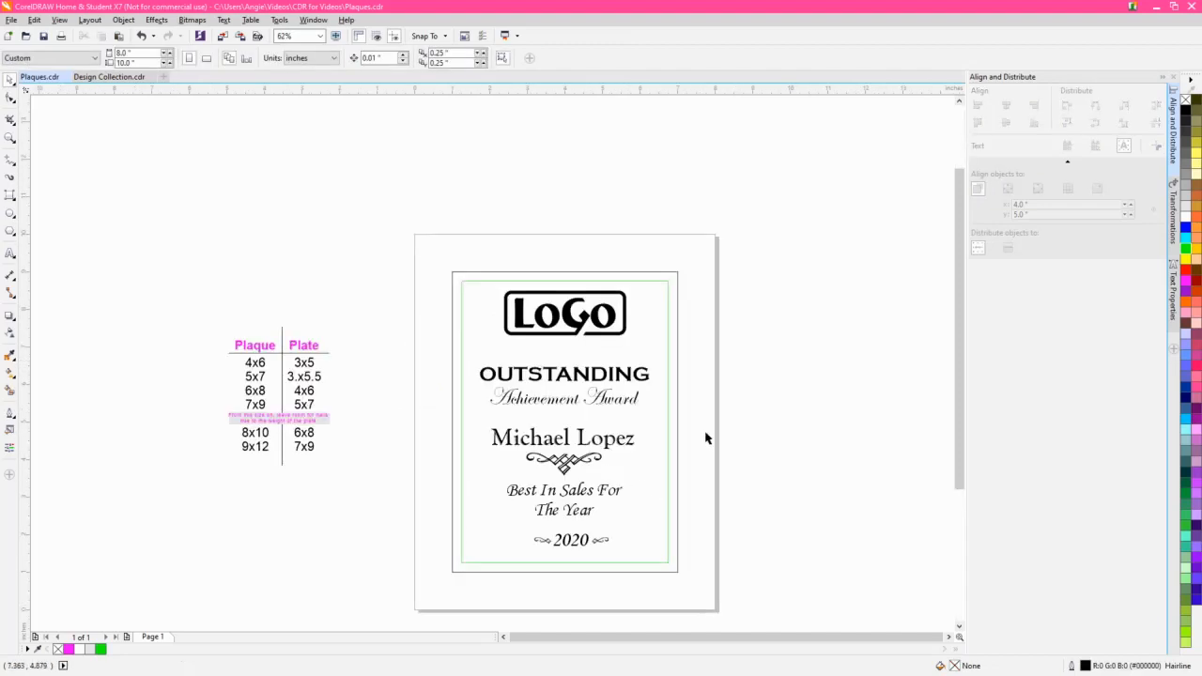
{"action": "left_click_drag", "start_coordinate": [761, 570], "coordinate": [425, 220]}
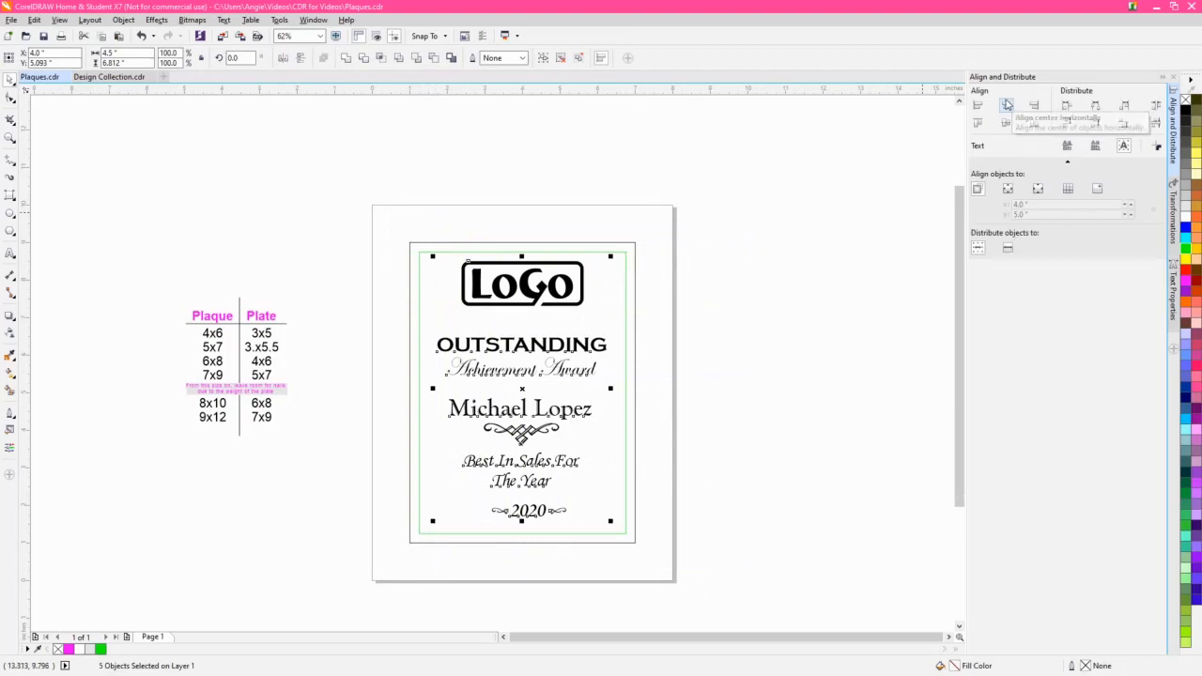
{"action": "left_click", "coordinate": [1007, 106]}
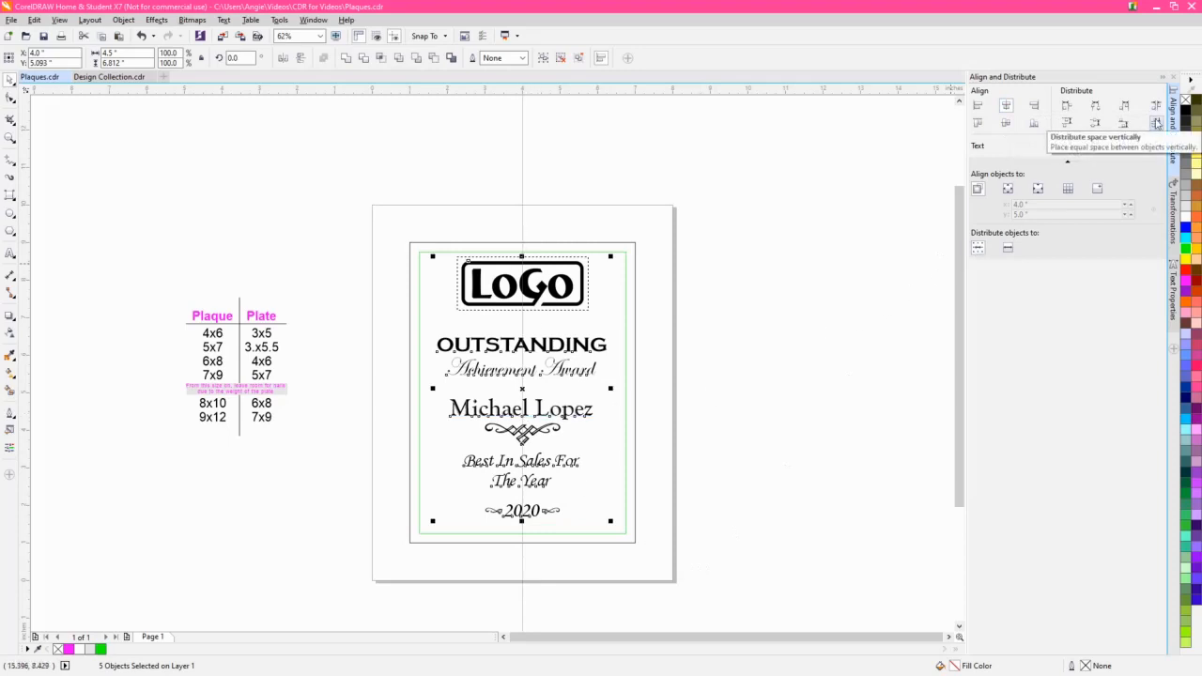
{"action": "left_click", "coordinate": [1158, 123]}
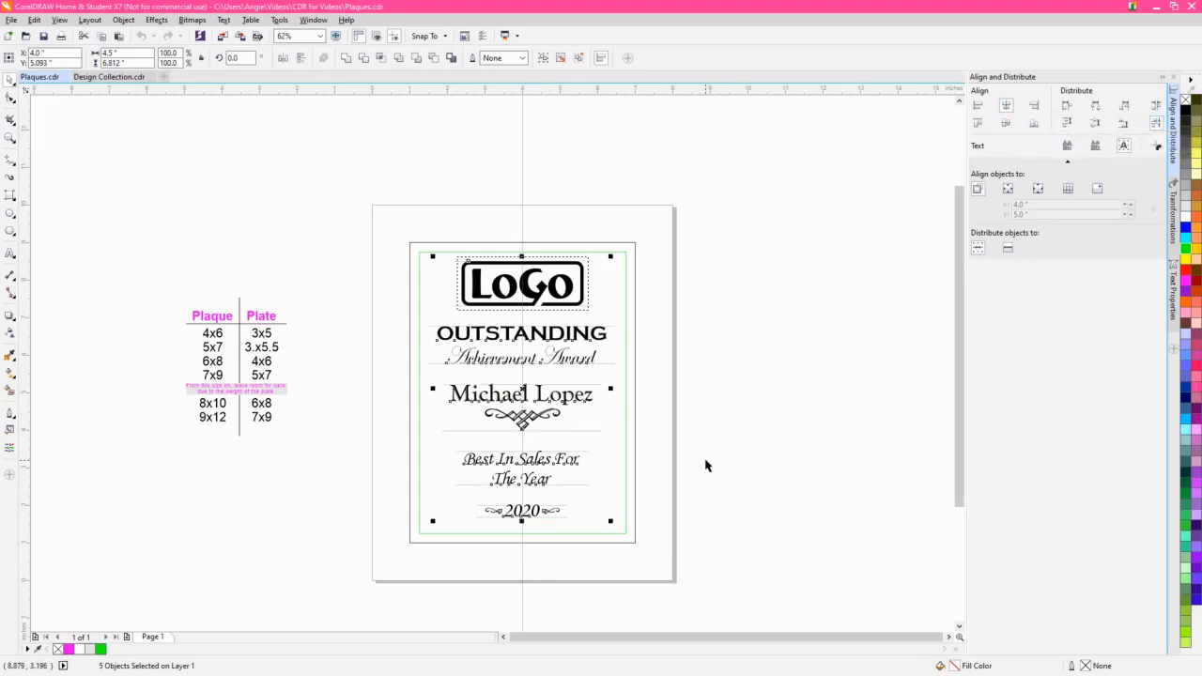
{"action": "key", "text": "ctrl+g"}
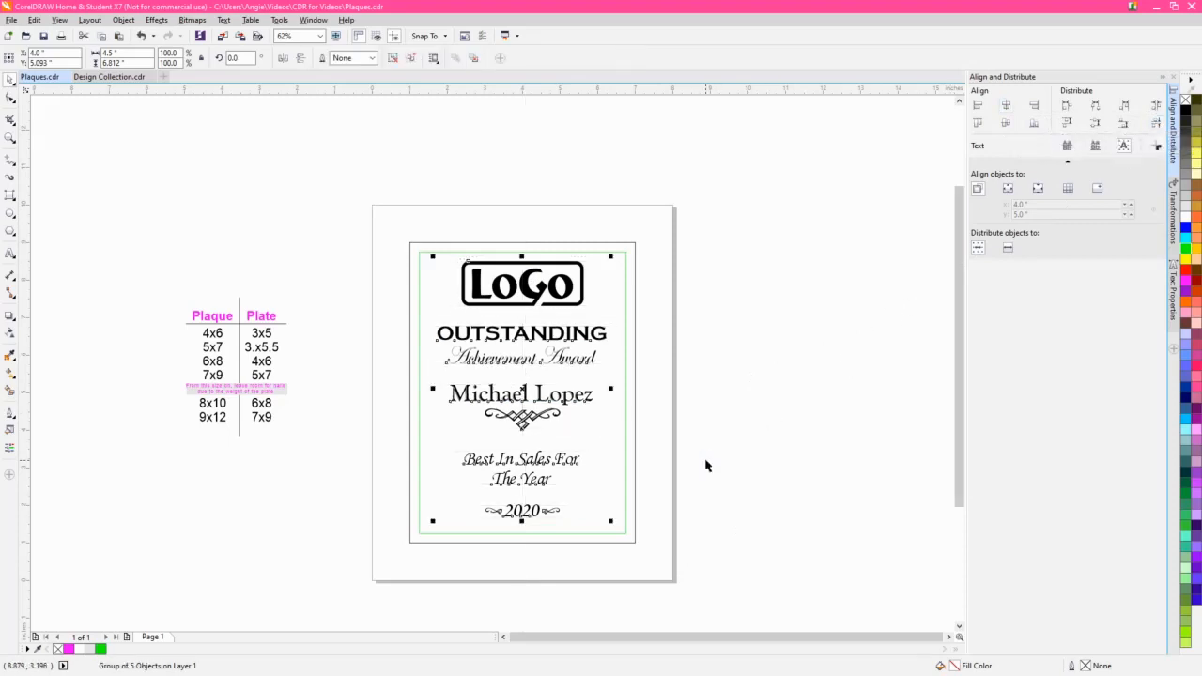
Centre the group on the page, enlarge it slightly, then ungroup with Ctrl+U and deselect
{"action": "key", "text": "p"}
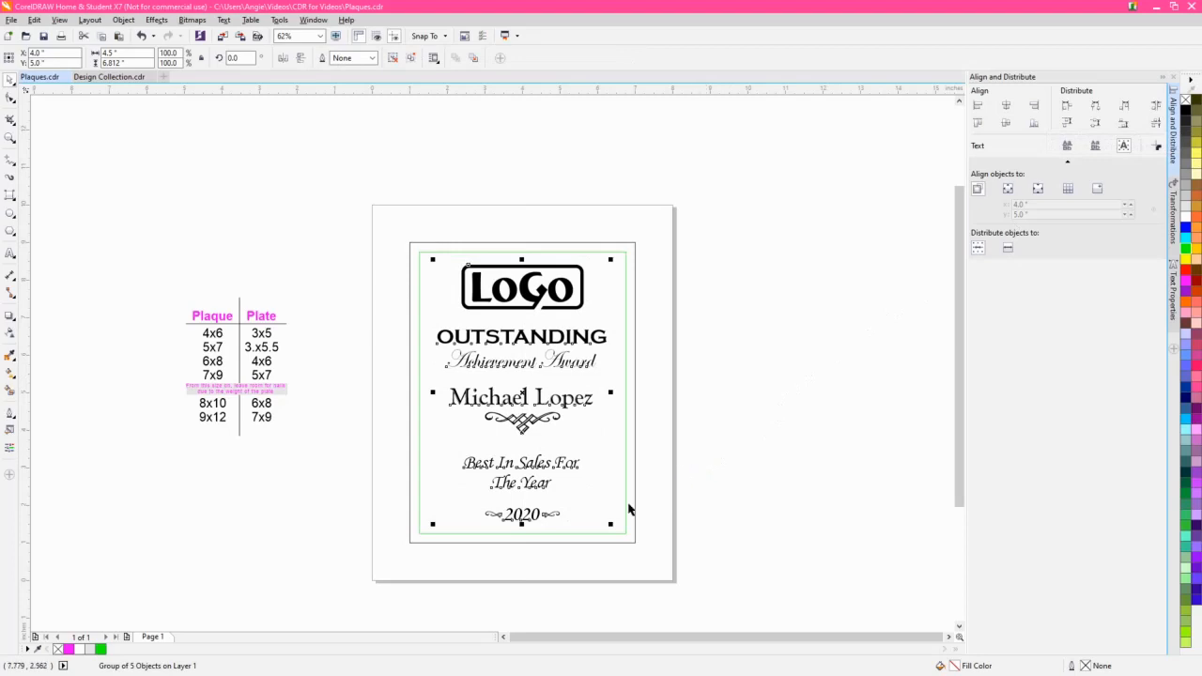
{"action": "scroll", "coordinate": [598, 519], "scroll_direction": "up", "scroll_amount": 2}
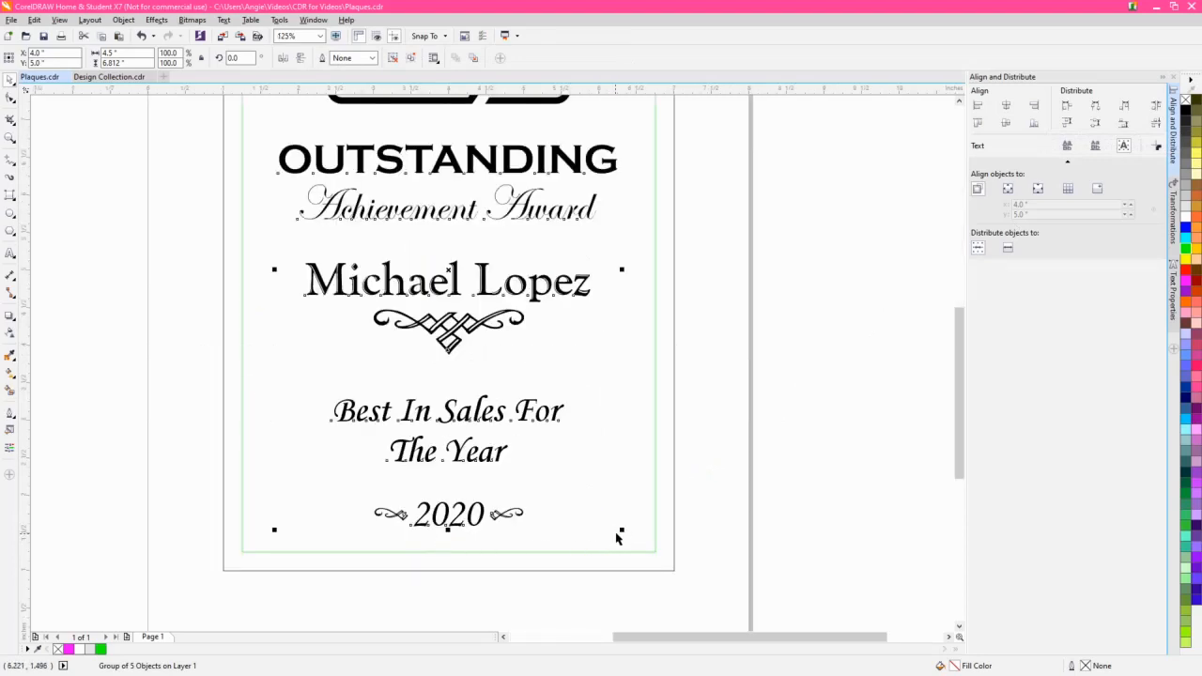
{"action": "left_click_drag", "start_coordinate": [623, 533], "coordinate": [634, 555]}
{"action": "scroll", "coordinate": [634, 555], "scroll_direction": "down", "scroll_amount": 2}
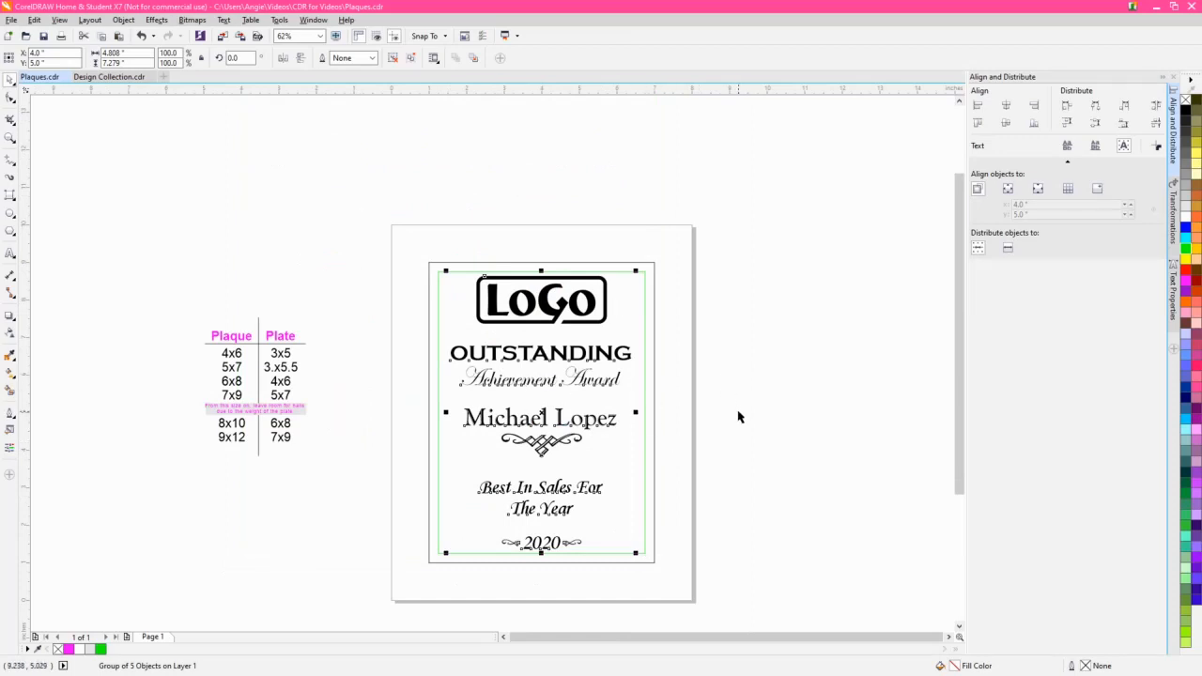
{"action": "left_click", "coordinate": [394, 58]}
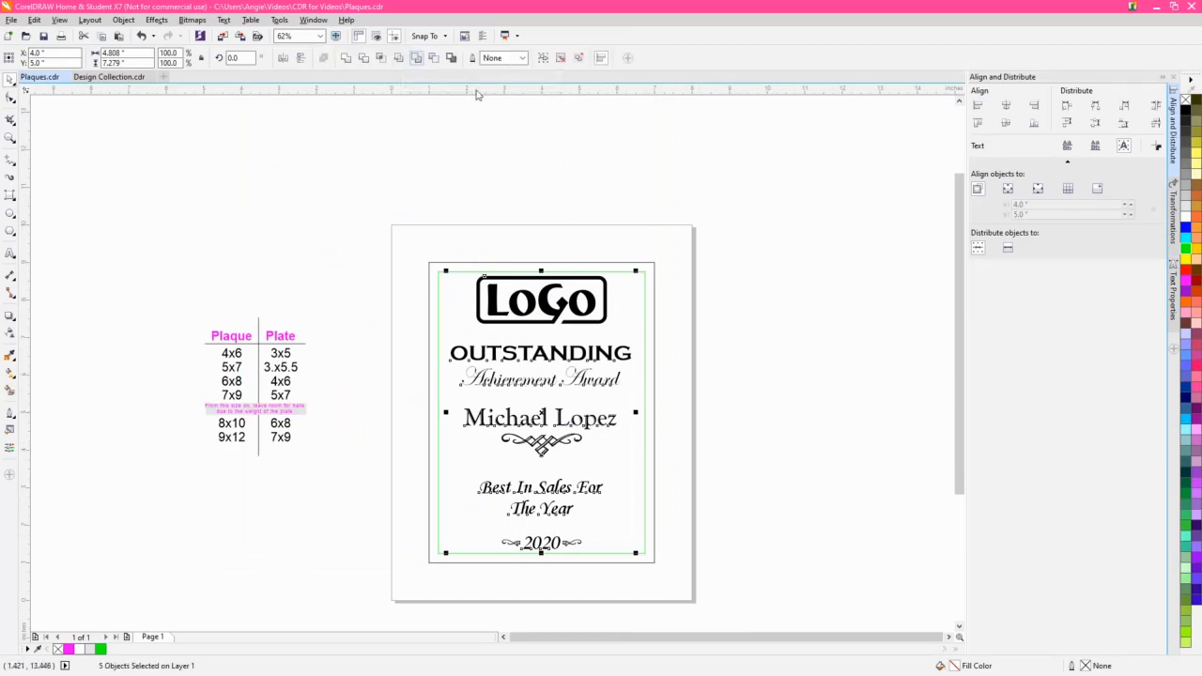
{"action": "left_click", "coordinate": [759, 321]}
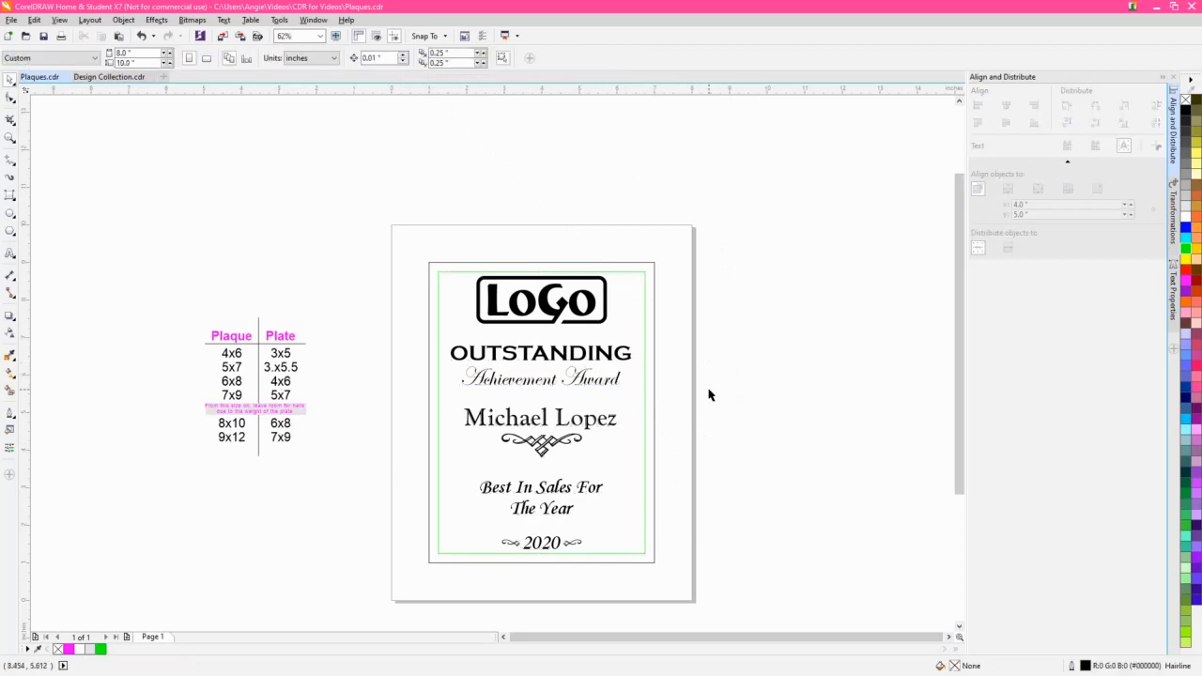
Shrink the OUTSTANDING Achievement Award heading slightly and the LoGo to about 88%
{"action": "left_click", "coordinate": [607, 386]}
{"action": "left_click_drag", "start_coordinate": [638, 394], "coordinate": [620, 385]}
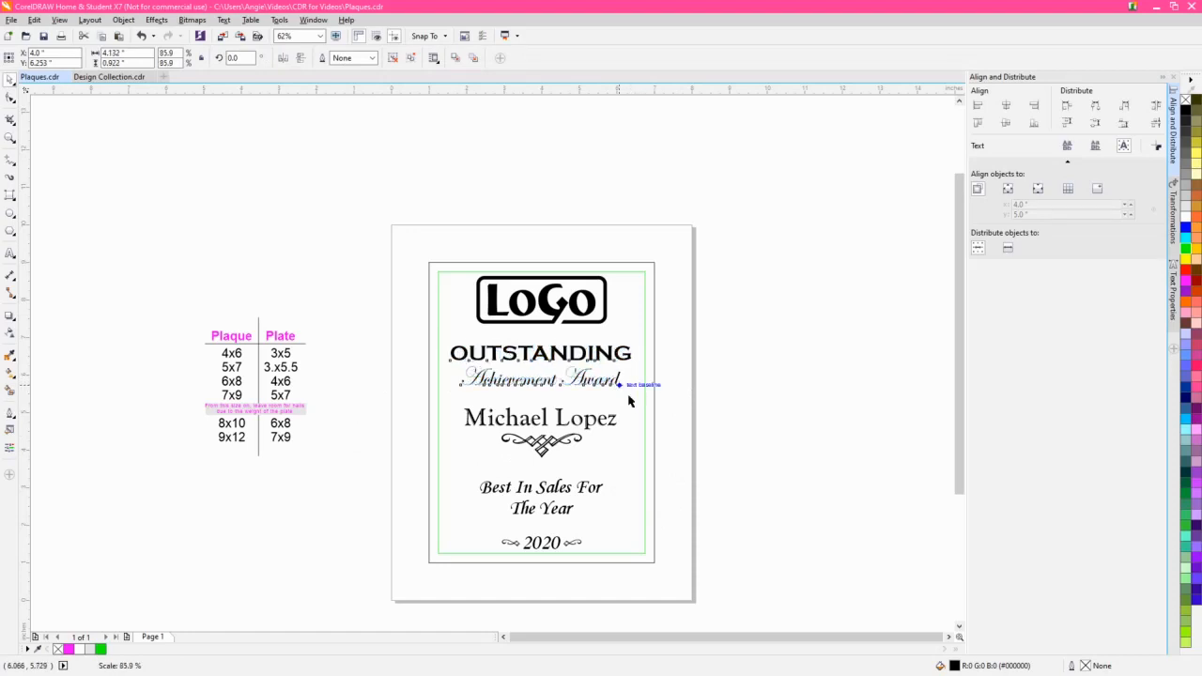
{"action": "left_click", "coordinate": [609, 326]}
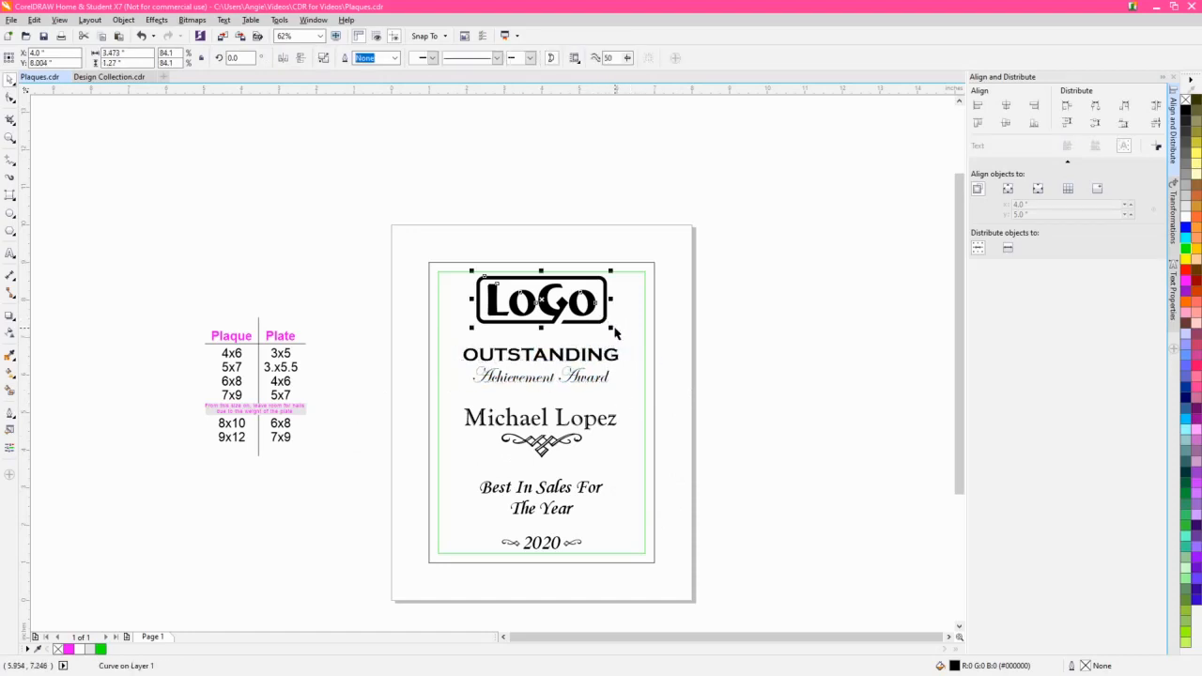
{"action": "left_click_drag", "start_coordinate": [611, 328], "coordinate": [599, 336]}
Enlarge the name-and-divider group and slightly reduce the 'Best In Sales For The Year' text
{"action": "left_click", "coordinate": [589, 421]}
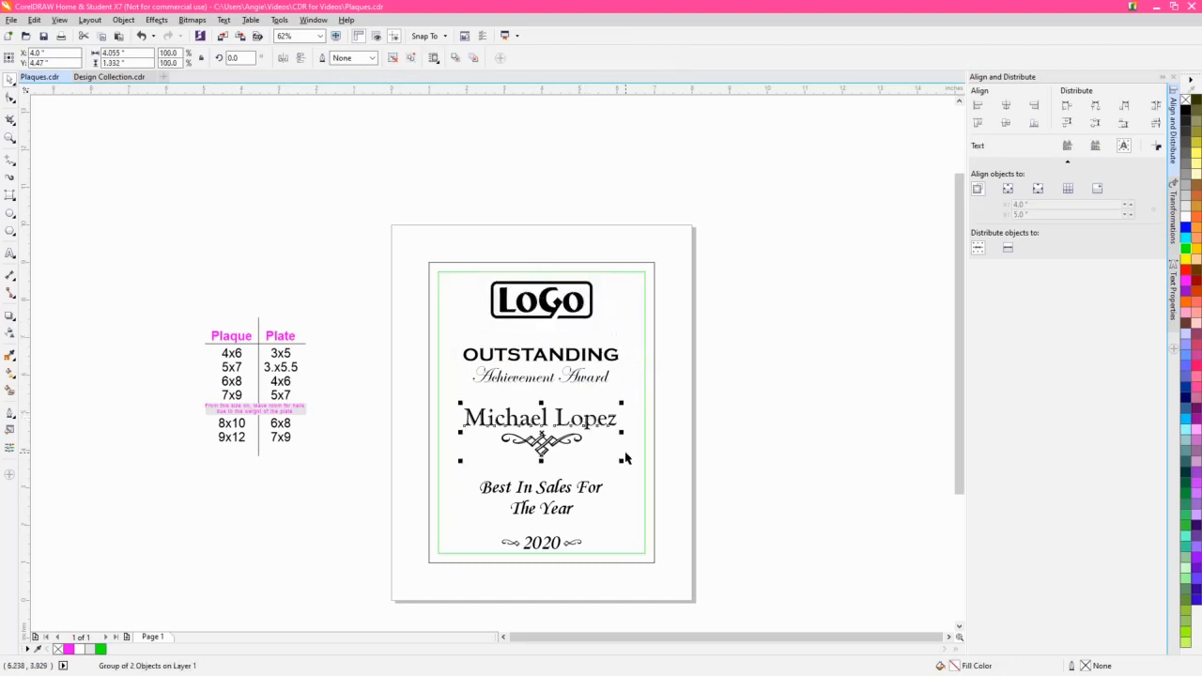
{"action": "left_click_drag", "start_coordinate": [622, 462], "coordinate": [634, 473]}
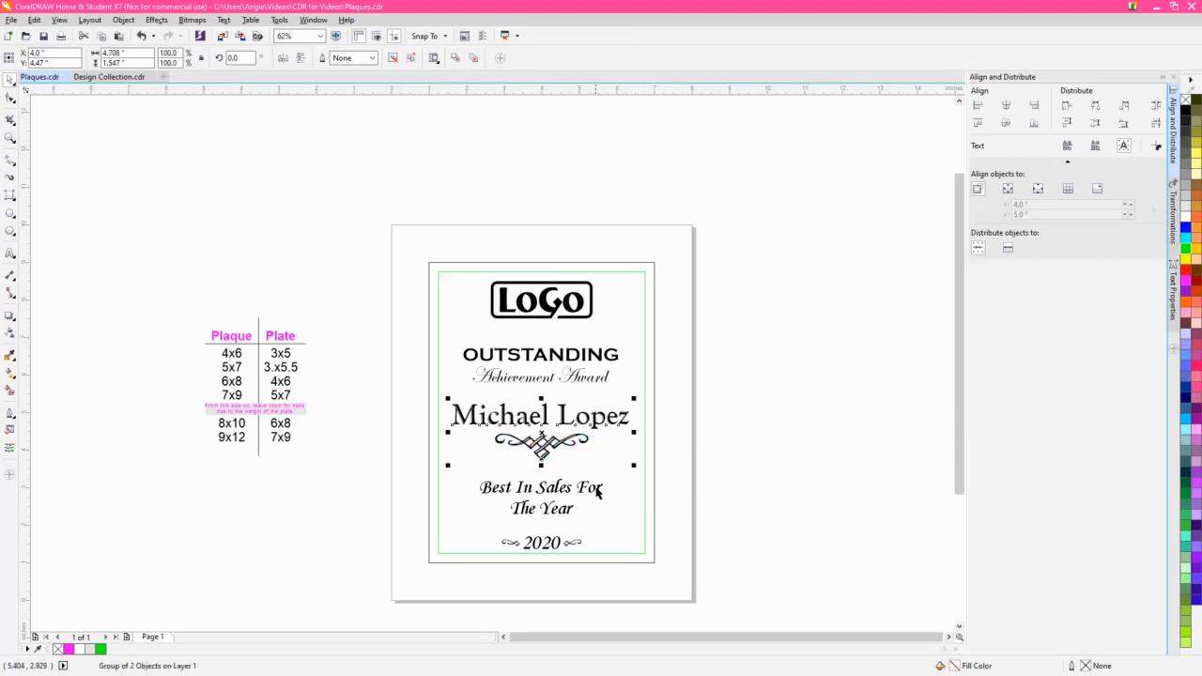
{"action": "left_click", "coordinate": [598, 491]}
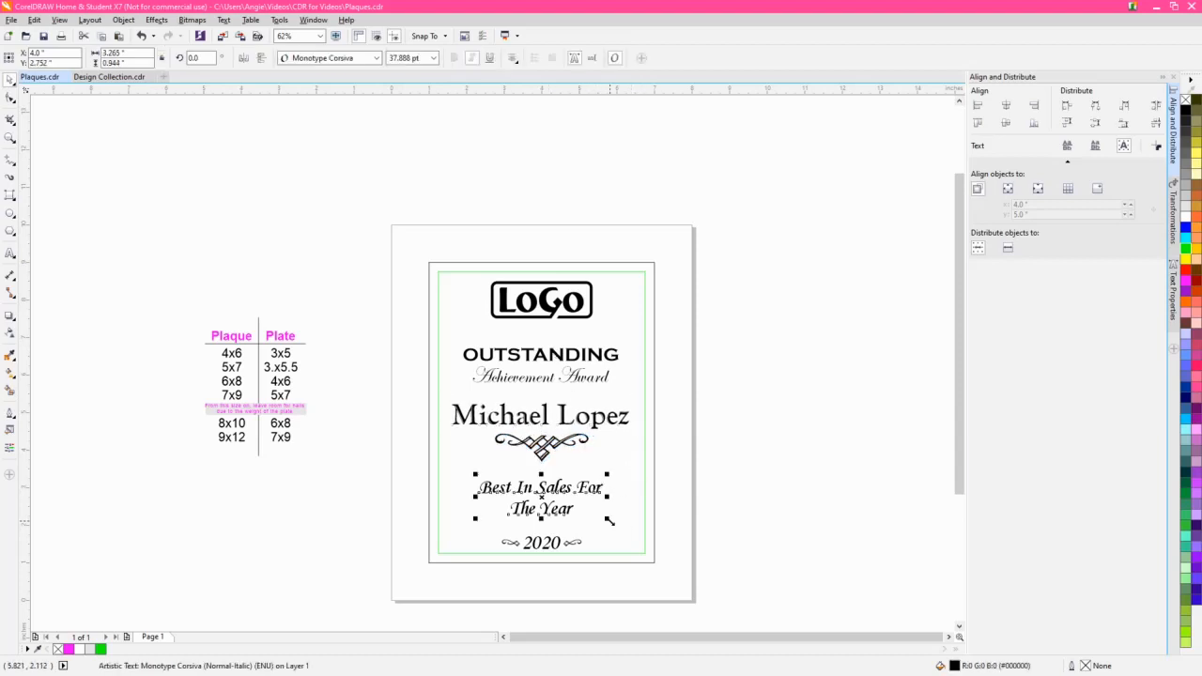
{"action": "left_click_drag", "start_coordinate": [608, 521], "coordinate": [605, 522]}
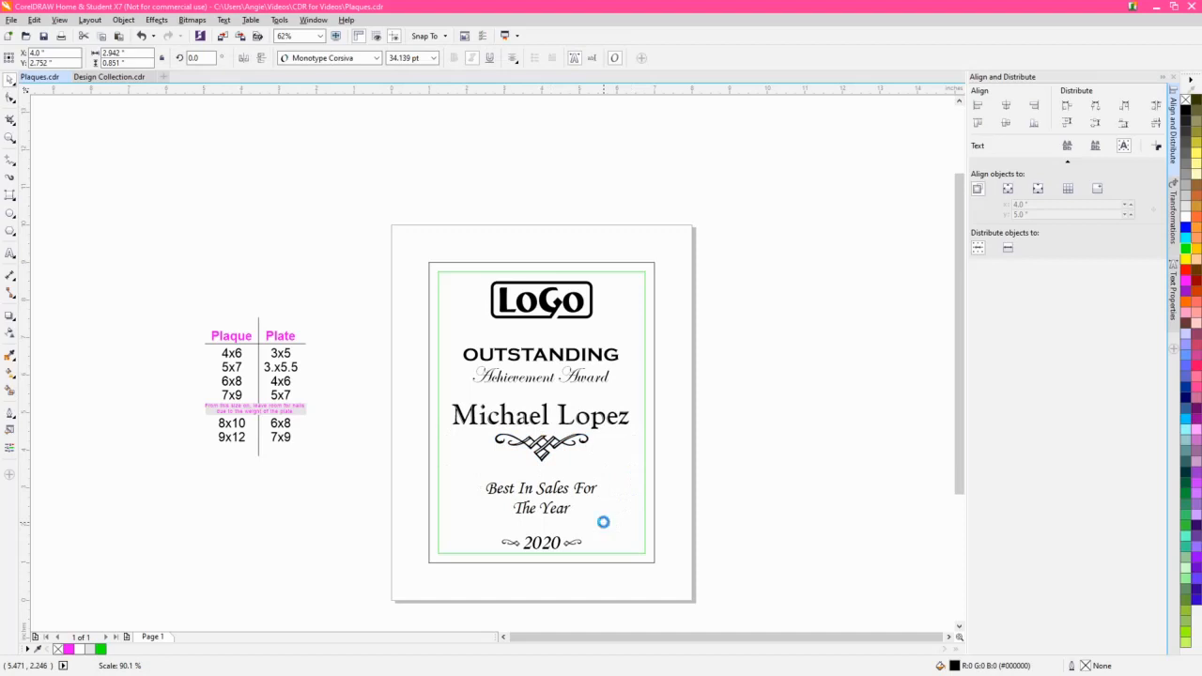
{"action": "left_click", "coordinate": [766, 551]}
{"action": "left_click_drag", "start_coordinate": [754, 551], "coordinate": [691, 481]}
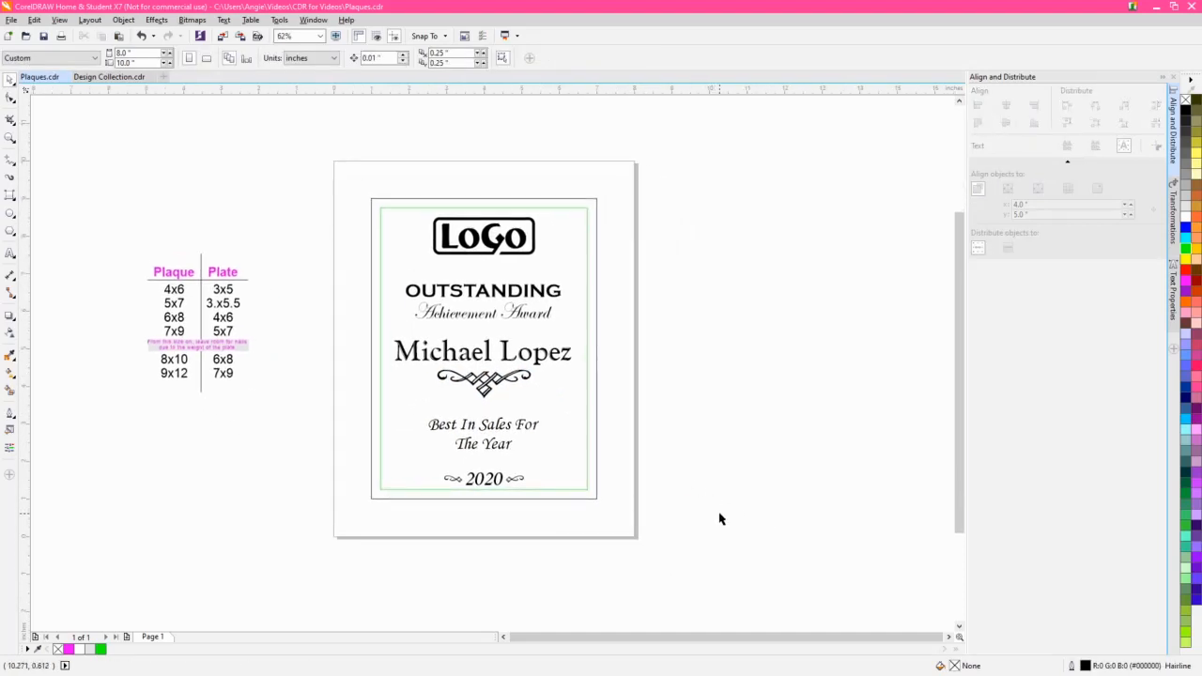
Re-centre all five elements horizontally, distribute them vertically, group them, and centre on the page with P
{"action": "left_click_drag", "start_coordinate": [720, 519], "coordinate": [385, 176]}
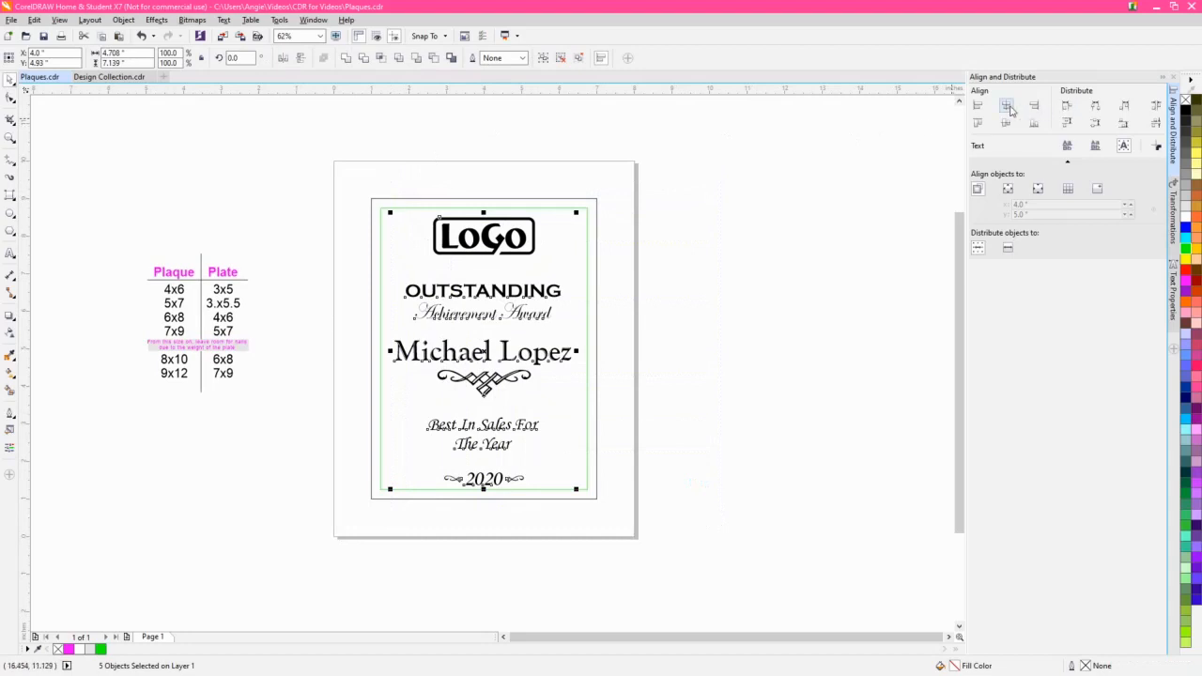
{"action": "left_click", "coordinate": [1007, 106]}
{"action": "left_click", "coordinate": [1156, 125]}
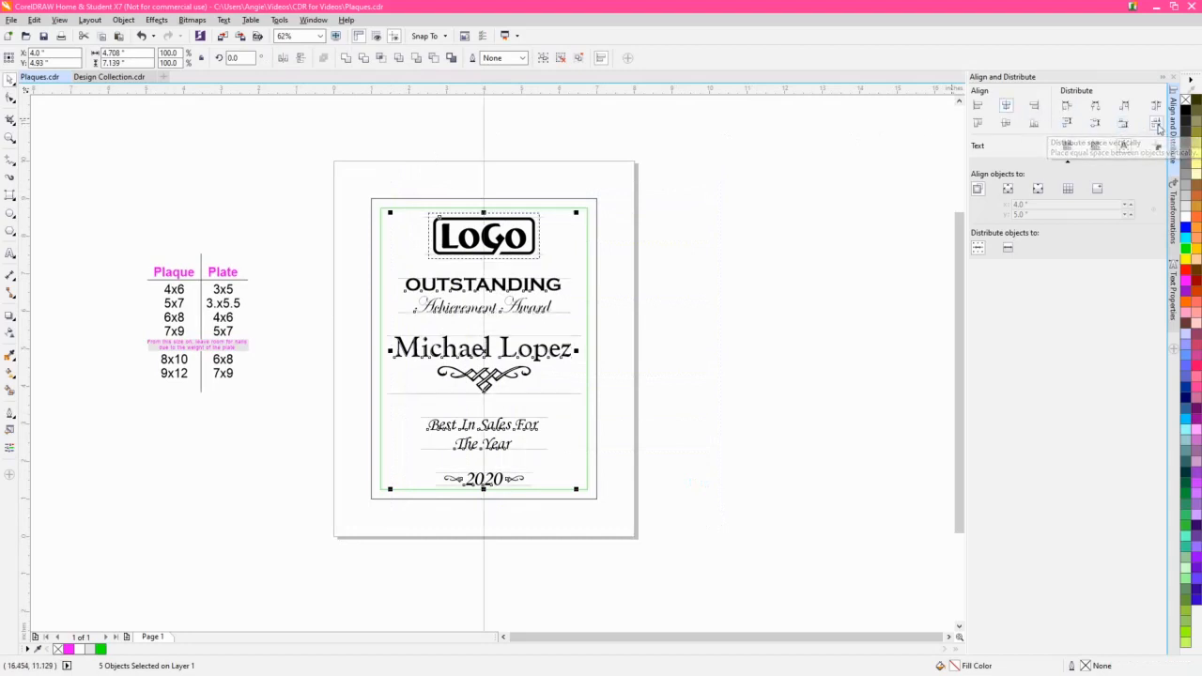
{"action": "key", "text": "ctrl+g"}
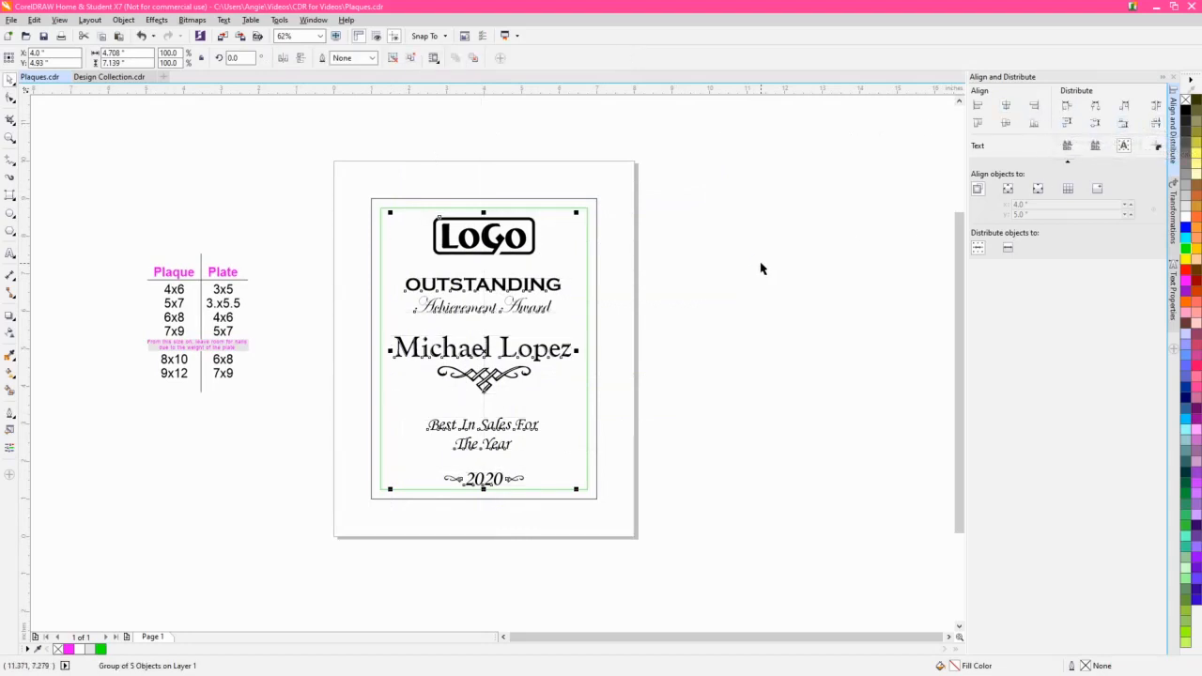
{"action": "key", "text": "p"}
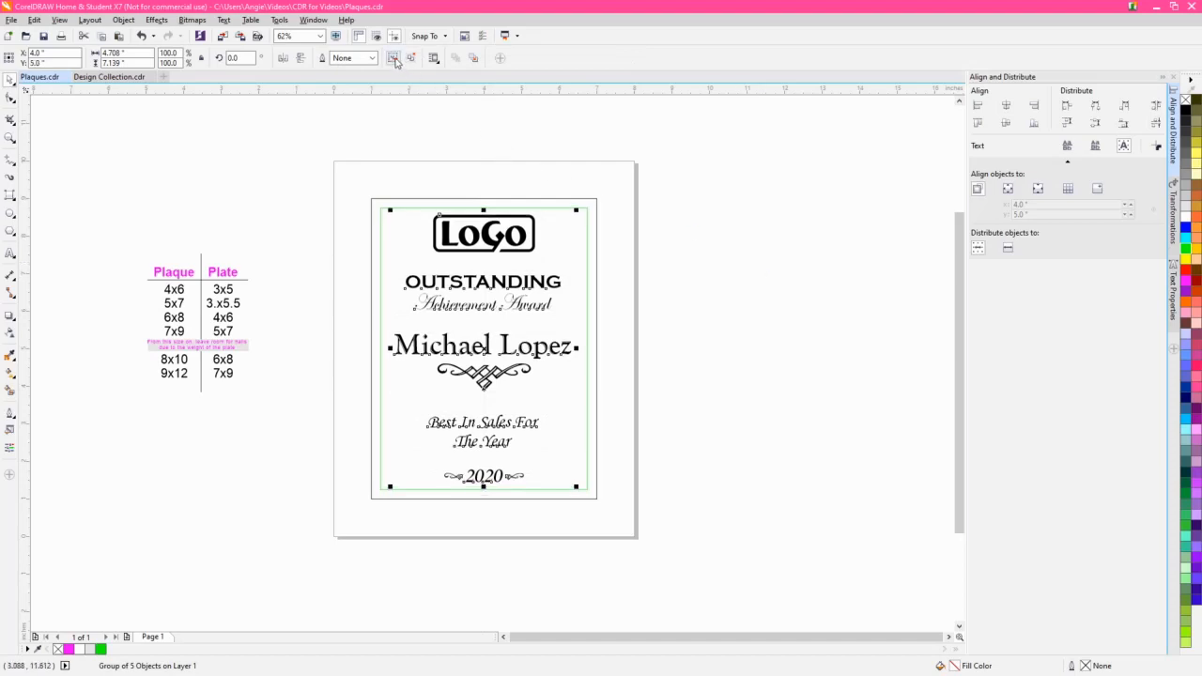
{"action": "left_click", "coordinate": [730, 247]}
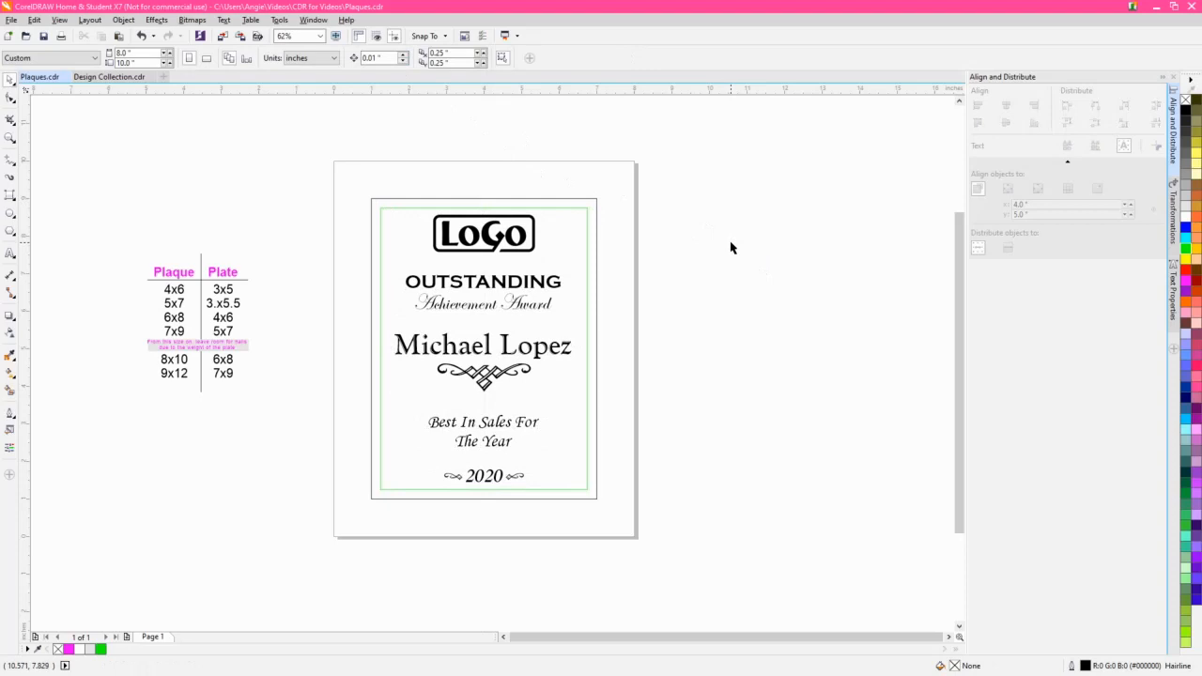
Remove the green inner margin rectangle, leaving the plaque outline around the logo, title, name, reason and 2020 date
{"action": "left_click", "coordinate": [588, 215]}
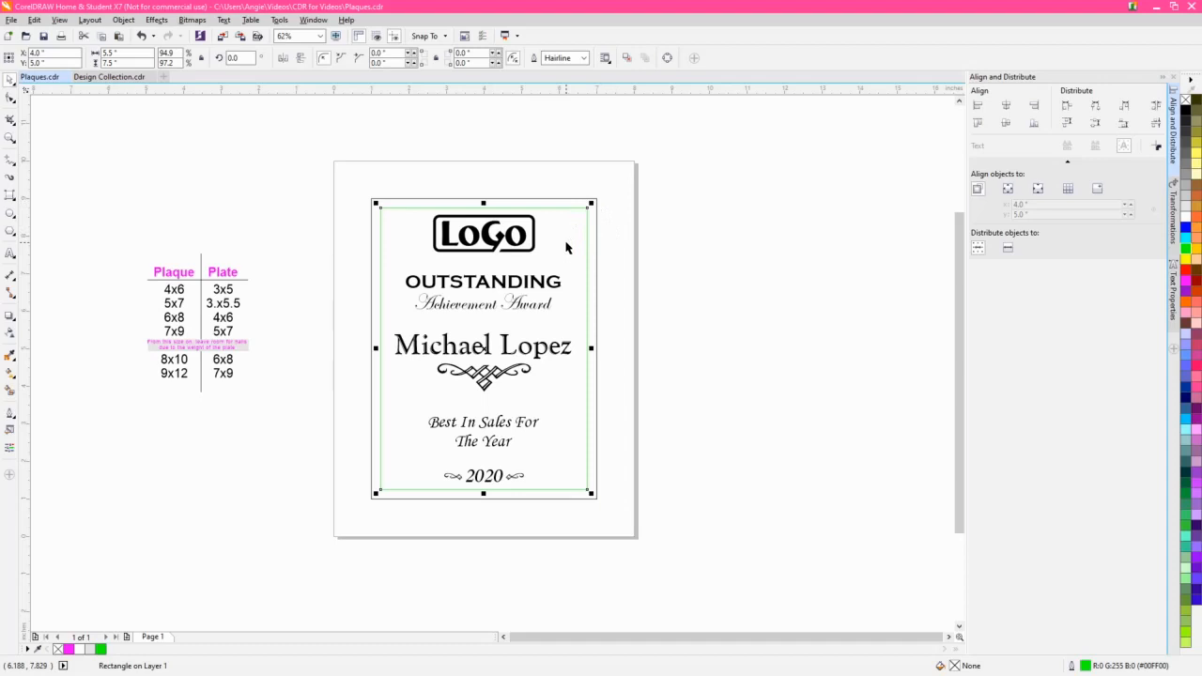
{"action": "left_click", "coordinate": [566, 248]}
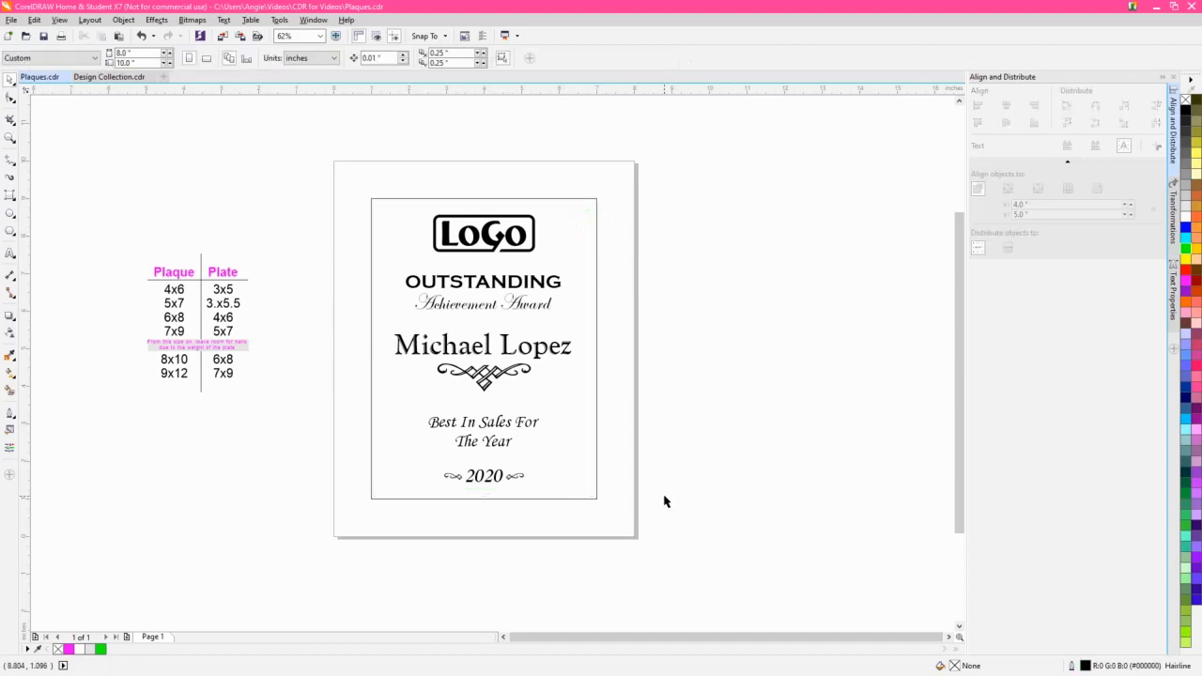